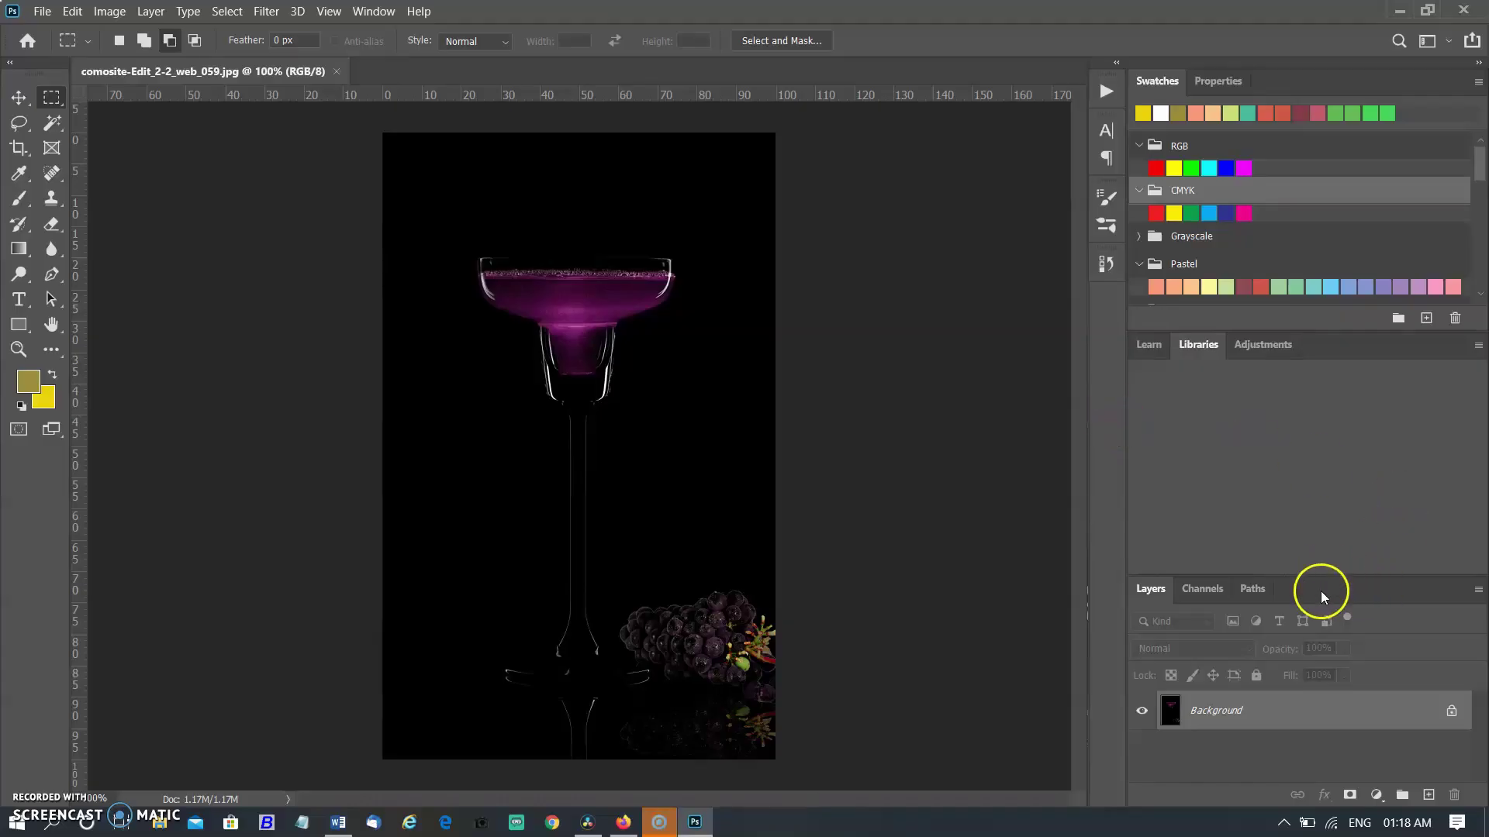
Add a Hue/Saturation adjustment layer and set the Magentas to hue +103, saturation +80 and lightness +33 for a yellow drink
{"action": "left_click", "coordinate": [1327, 567]}
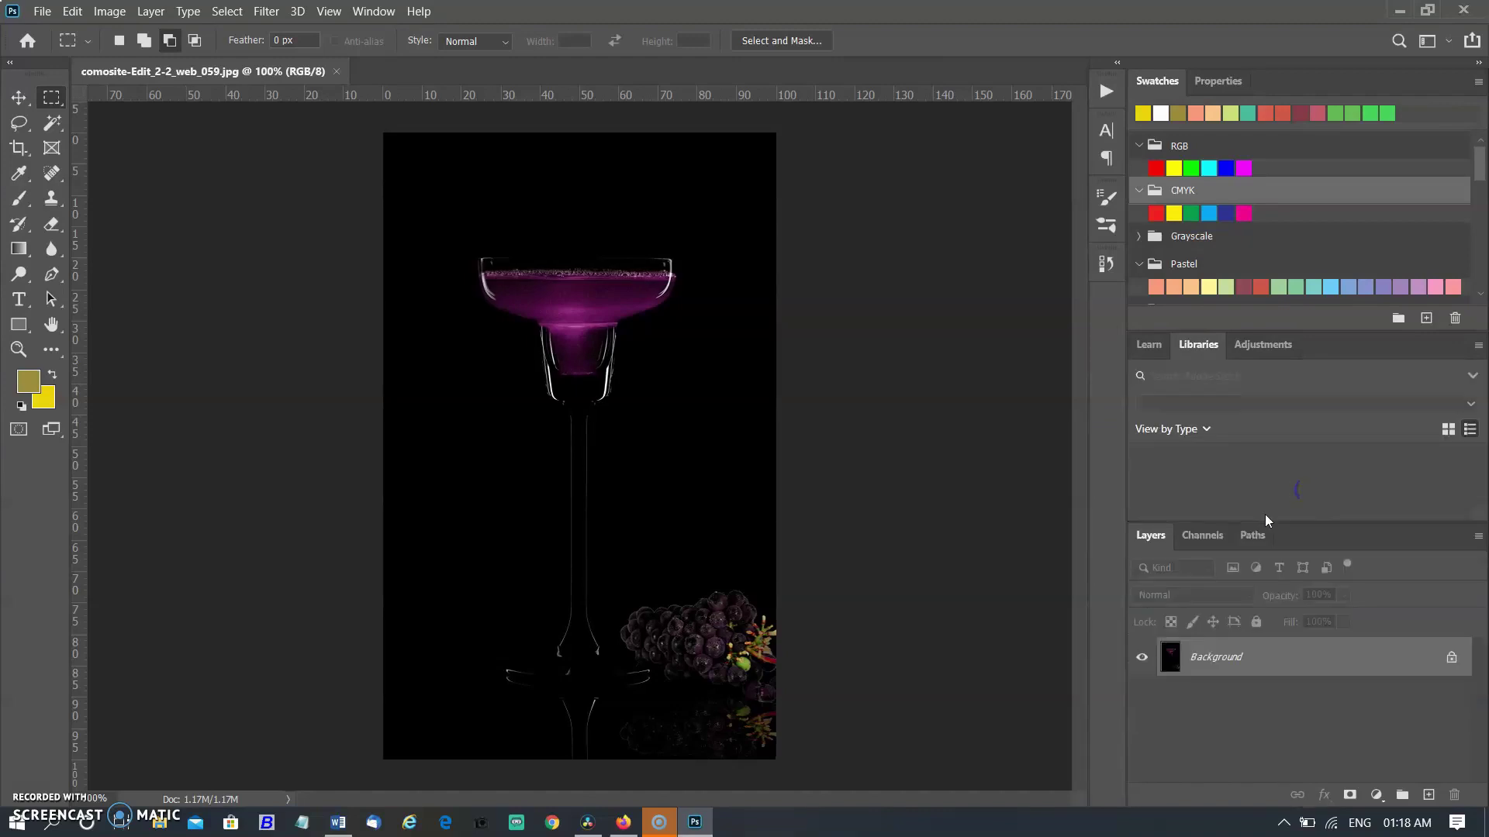
{"action": "left_click", "coordinate": [1377, 796]}
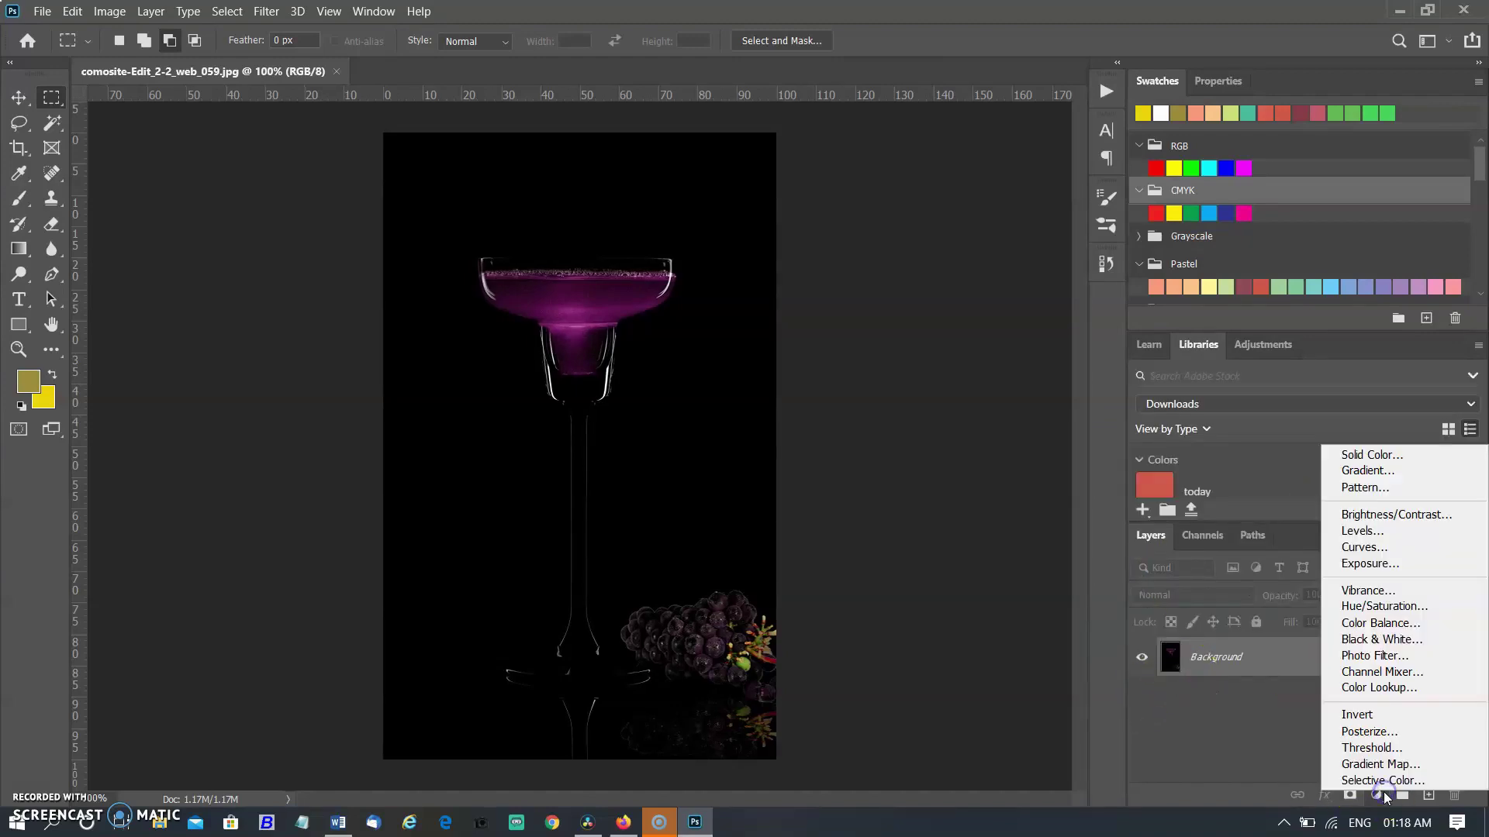
{"action": "left_click", "coordinate": [1392, 610]}
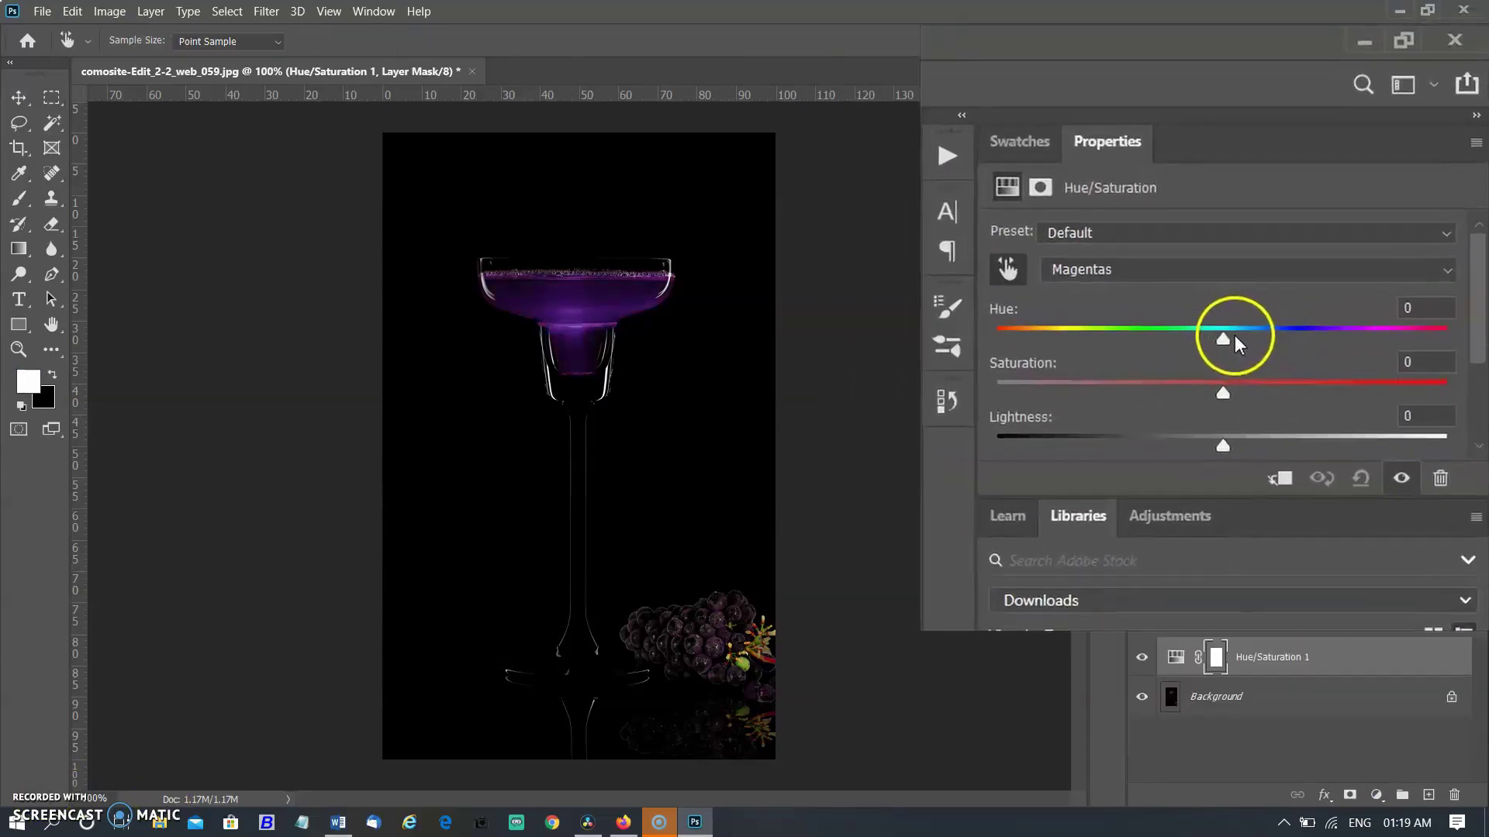
{"action": "left_click_drag", "start_coordinate": [1182, 403], "coordinate": [915, 422]}
{"action": "left_click_drag", "start_coordinate": [1180, 466], "coordinate": [1375, 488]}
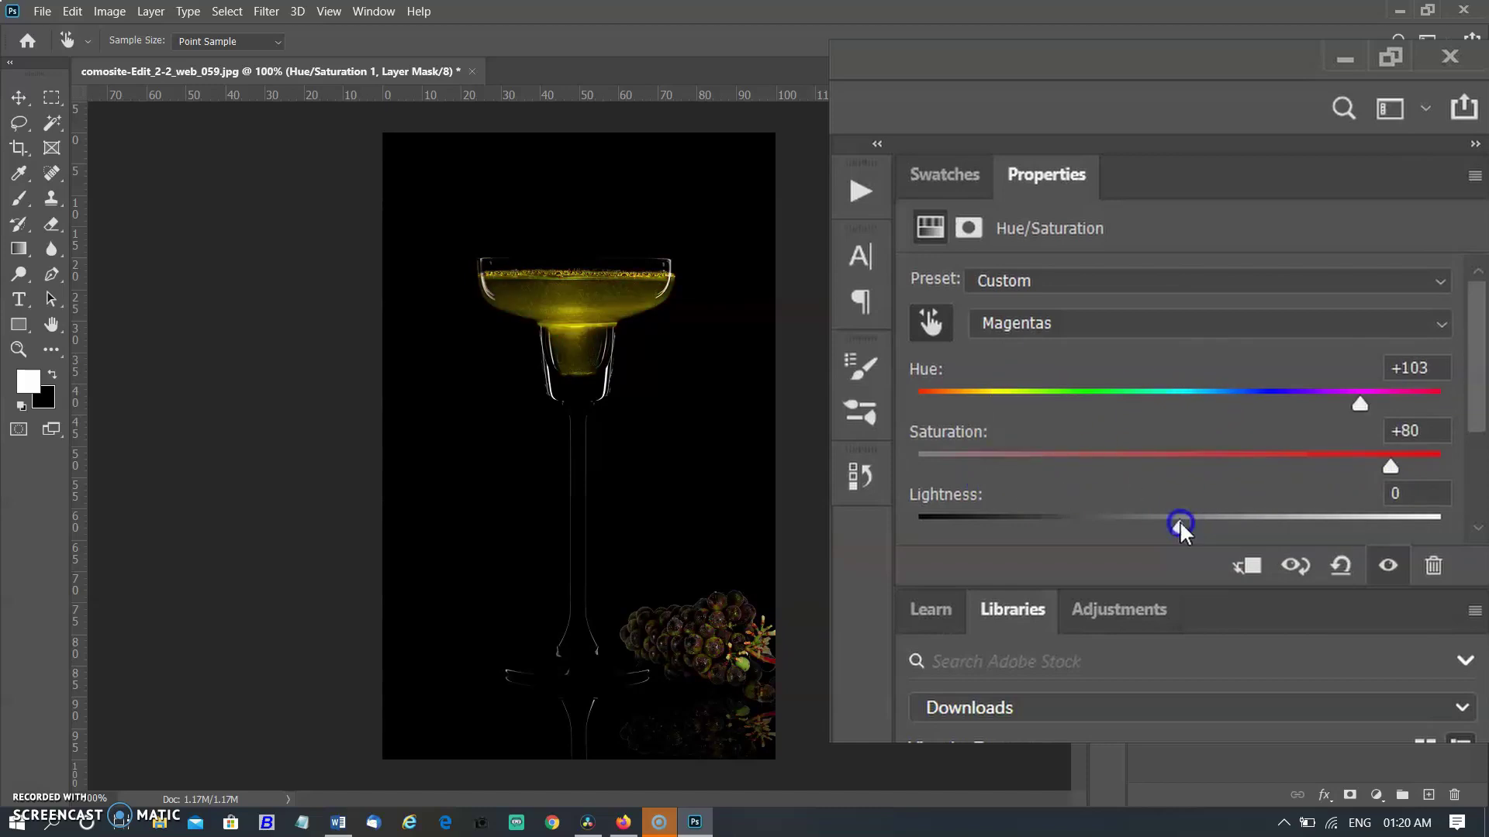
{"action": "left_click_drag", "start_coordinate": [1181, 531], "coordinate": [1352, 298]}
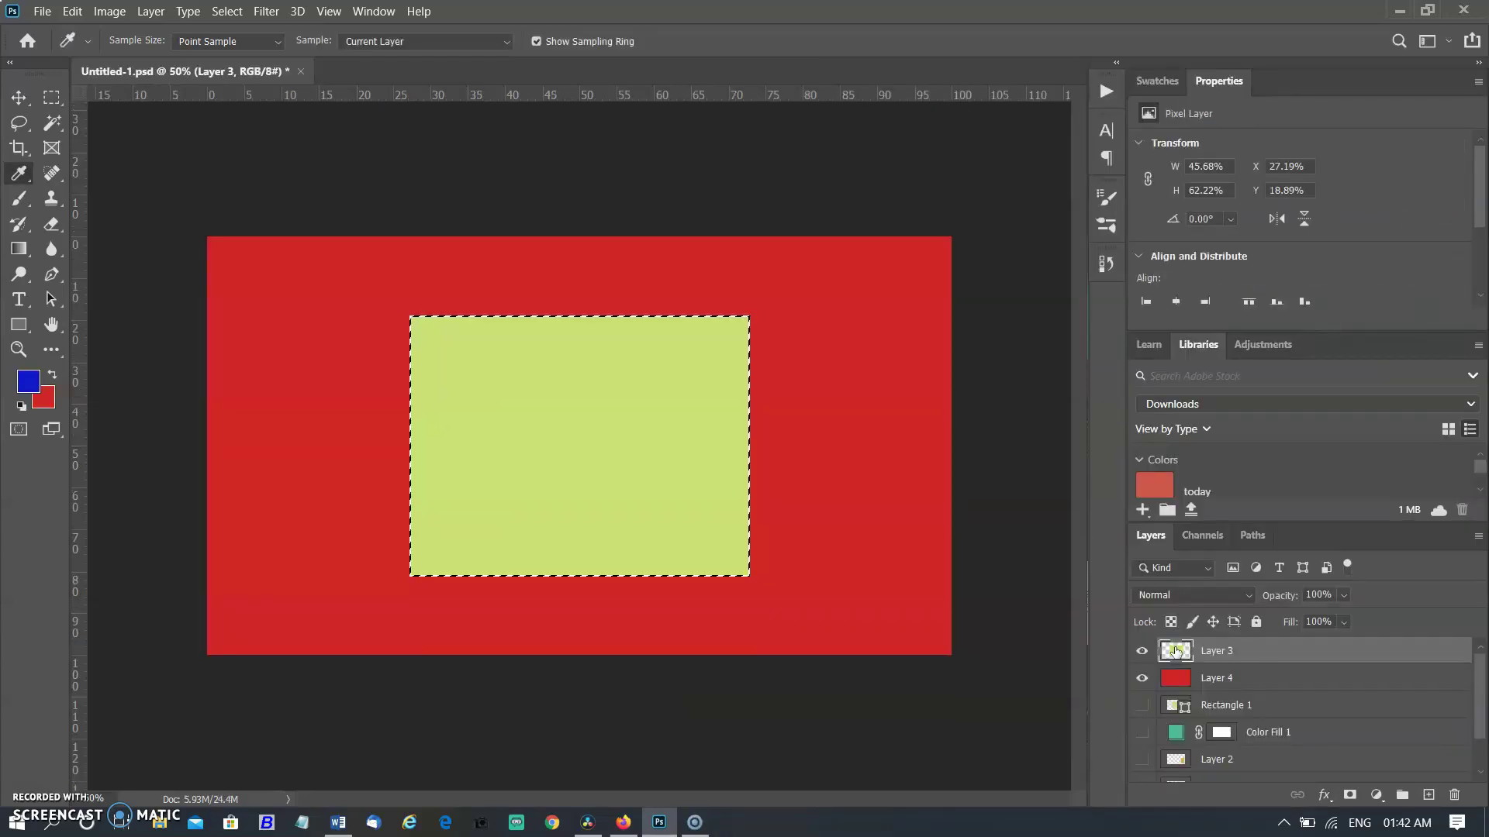
Fill the rectangular selection on Layer 3 with blue, and the inverted selection on Layer 4 with a yellow background color
{"action": "key", "text": "alt+BackSpace"}
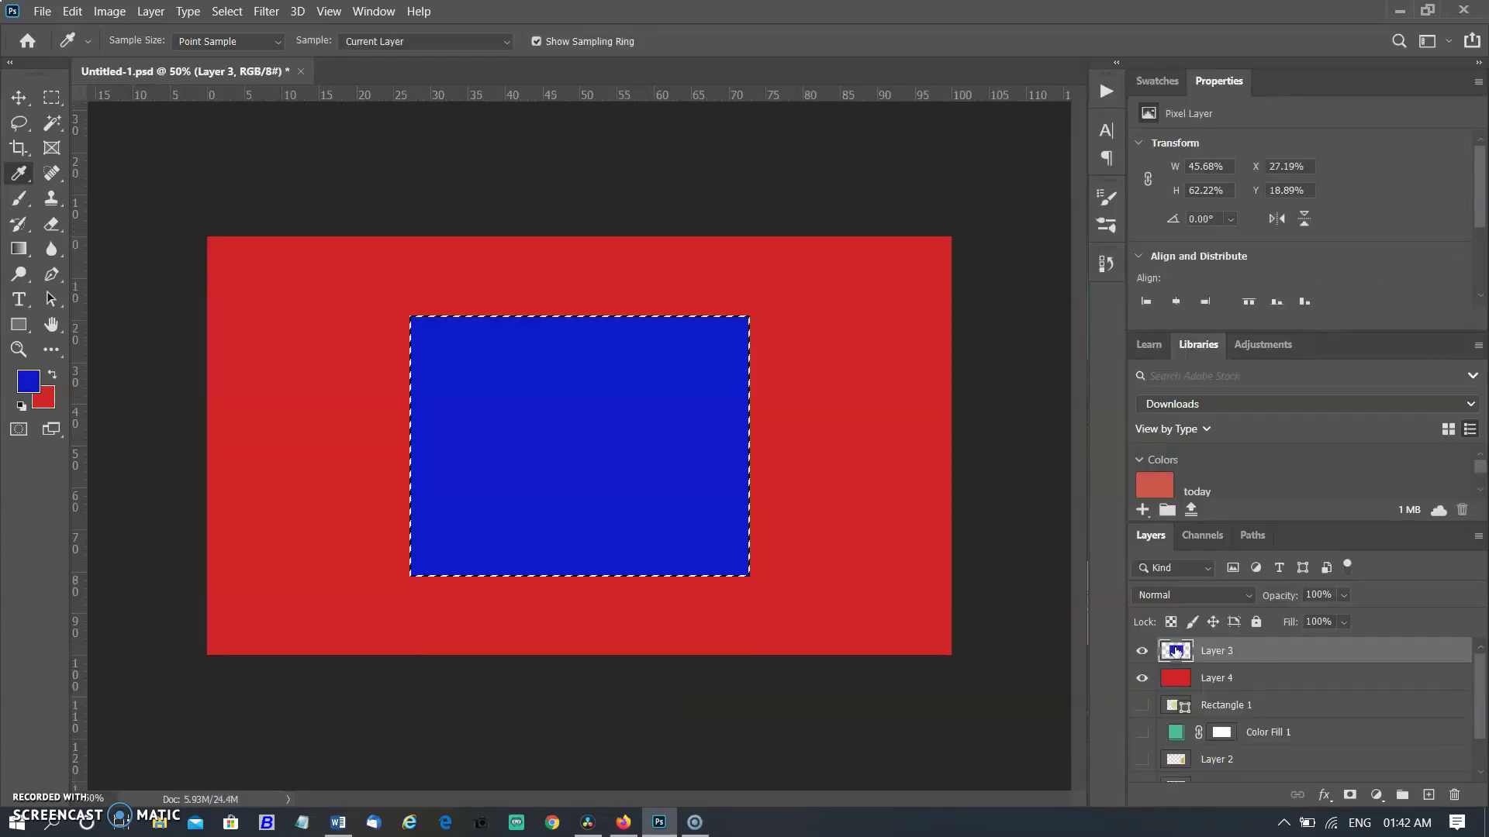
{"action": "left_click", "coordinate": [1189, 679]}
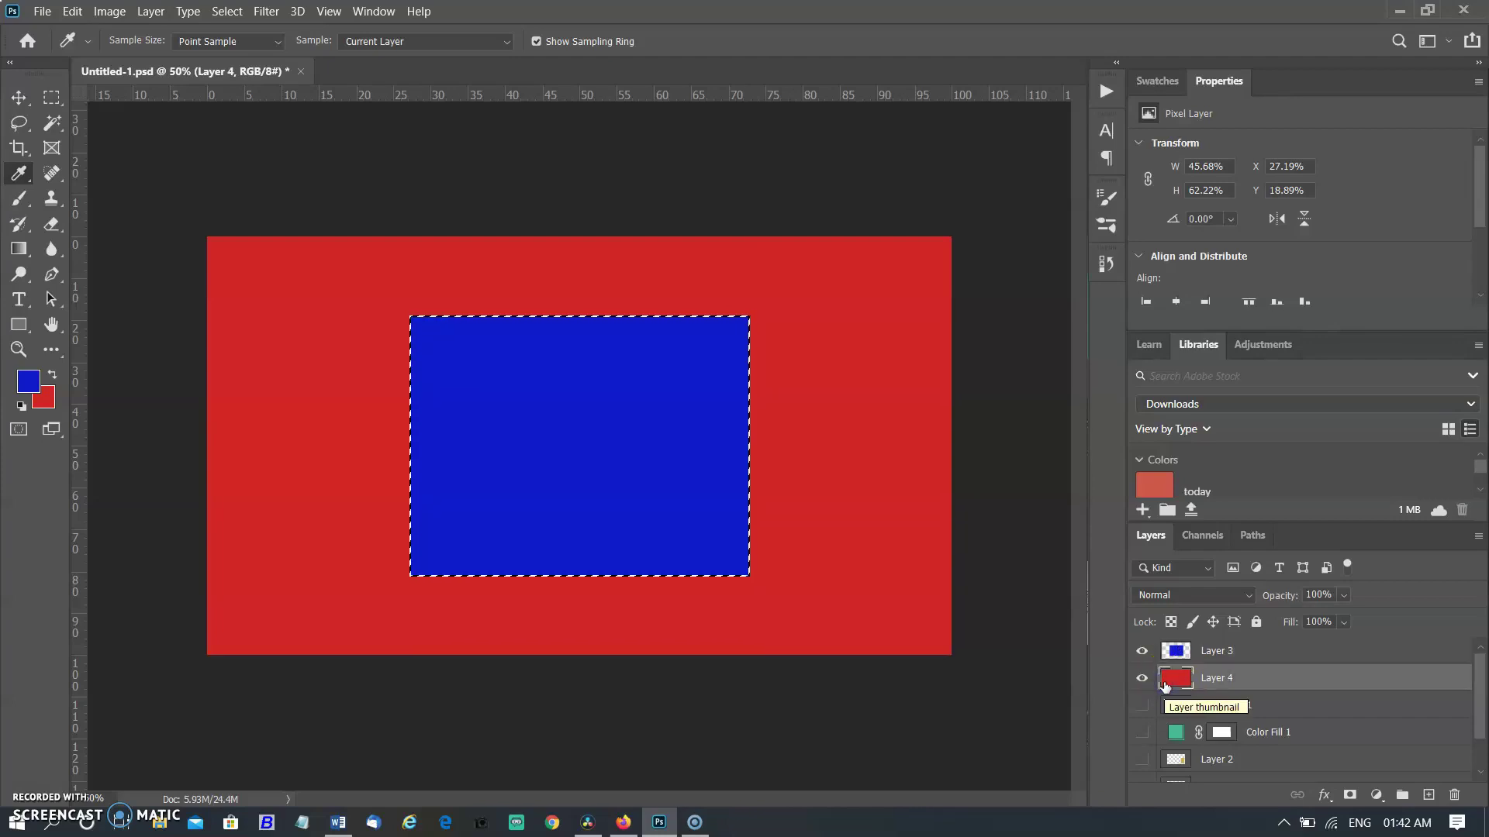
{"action": "key", "text": "shift+F5"}
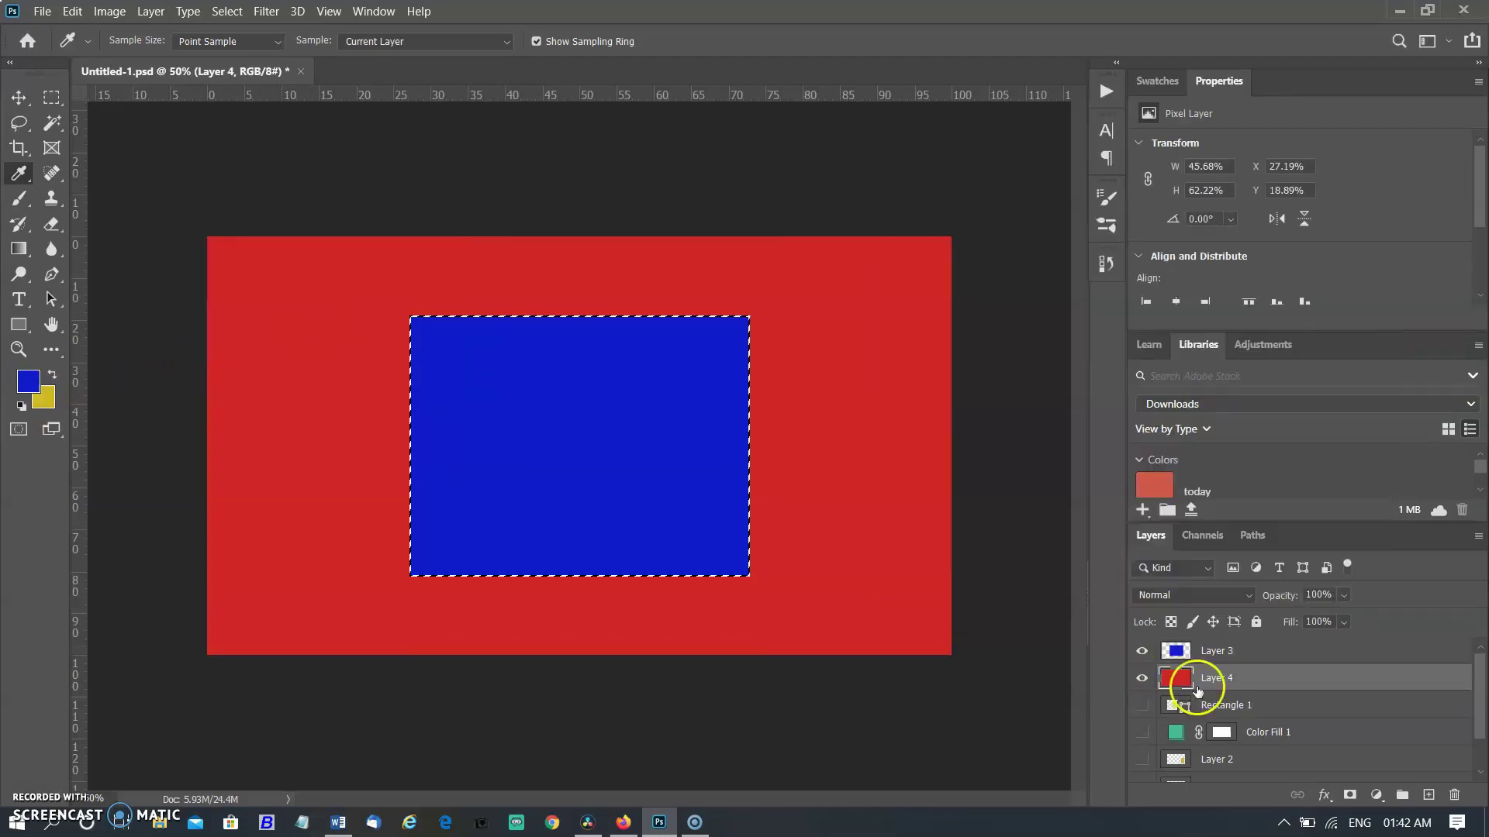
{"action": "key", "text": "ctrl+shift+i"}
{"action": "key", "text": "ctrl+BackSpace"}
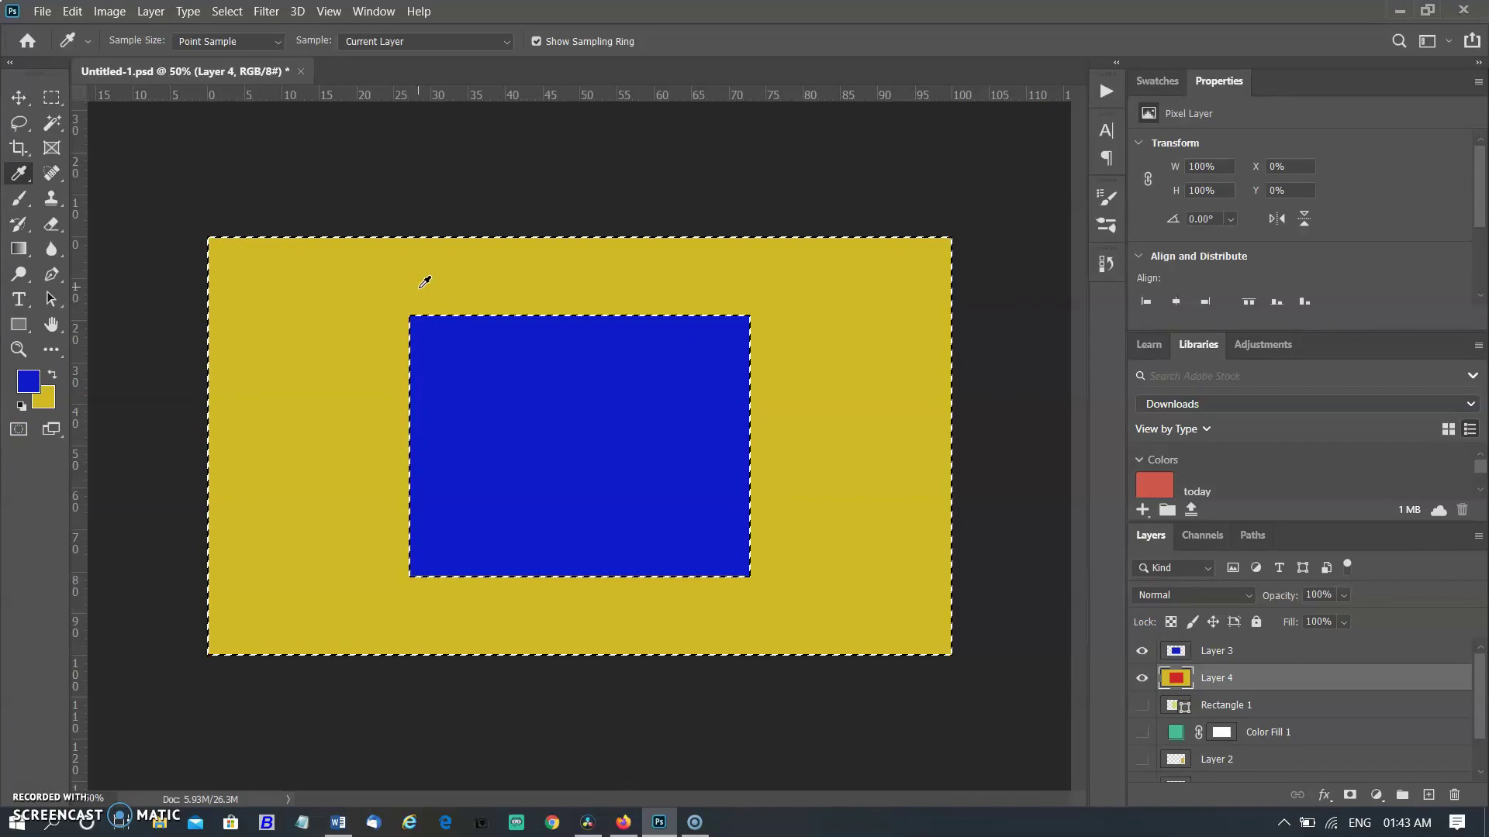
Draw blue-to-yellow linear gradients across the selected area of Layer 4 with the Gradient tool
{"action": "key", "text": "g"}
{"action": "left_click_drag", "start_coordinate": [208, 277], "coordinate": [746, 546]}
{"action": "left_click_drag", "start_coordinate": [872, 323], "coordinate": [670, 593]}
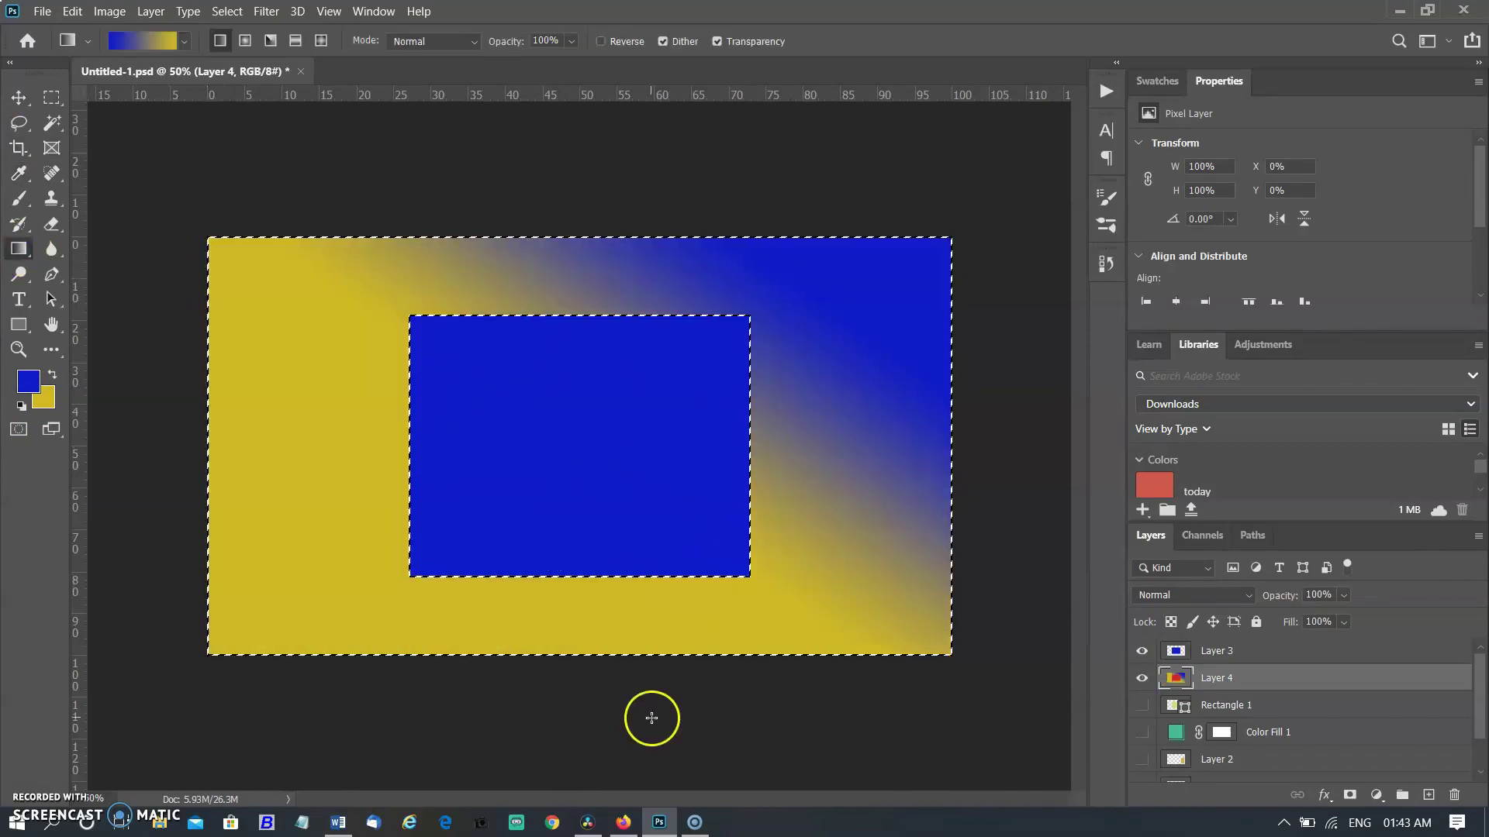
{"action": "left_click_drag", "start_coordinate": [434, 465], "coordinate": [547, 465]}
{"action": "left_click_drag", "start_coordinate": [783, 256], "coordinate": [651, 364]}
Preview the Photocopy and Graphic Pen sketch filters on the portrait in the Filter Gallery
{"action": "left_click", "coordinate": [26, 797]}
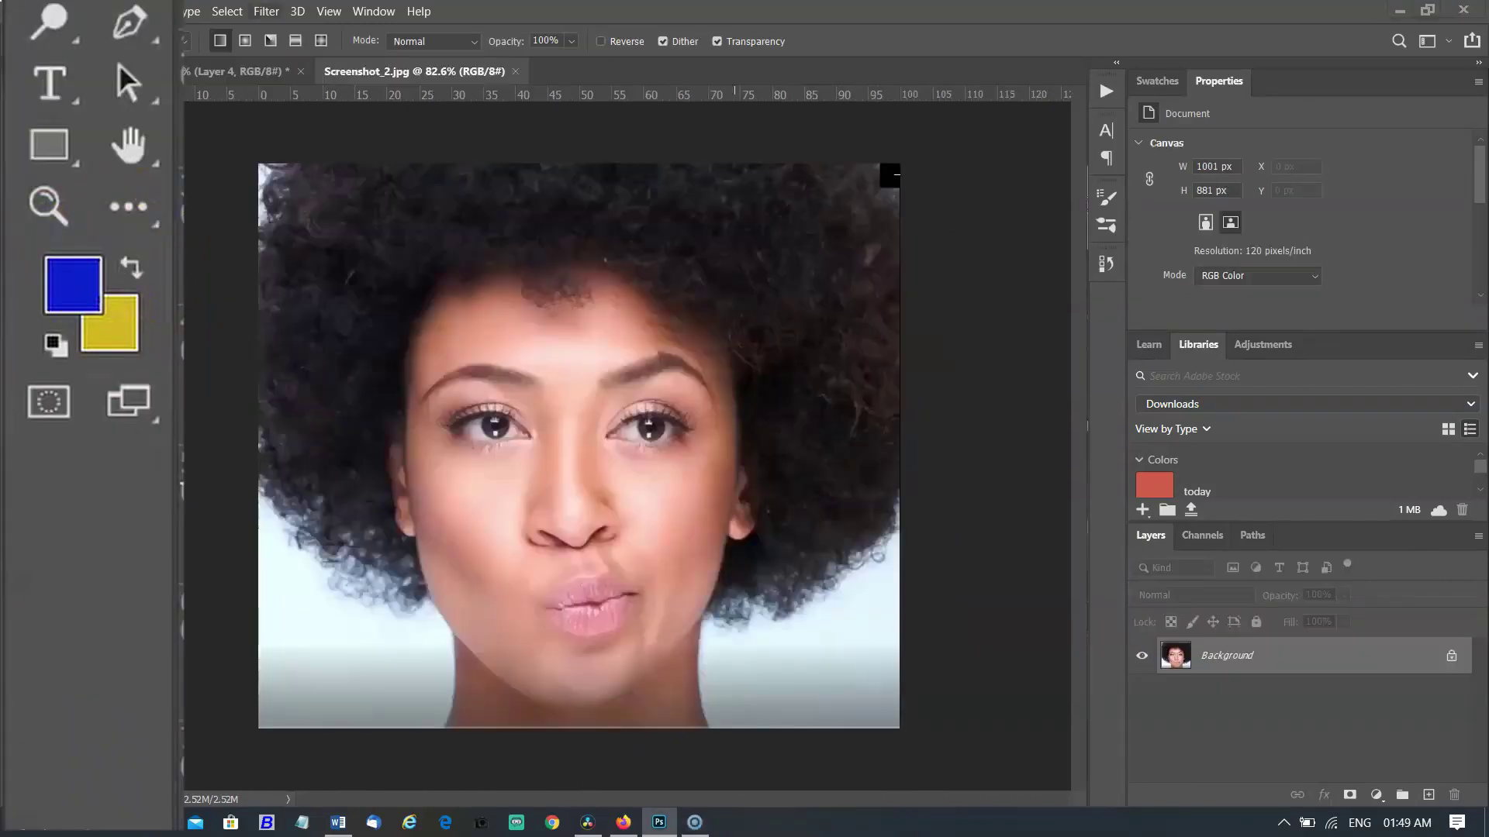
{"action": "left_click", "coordinate": [1161, 628]}
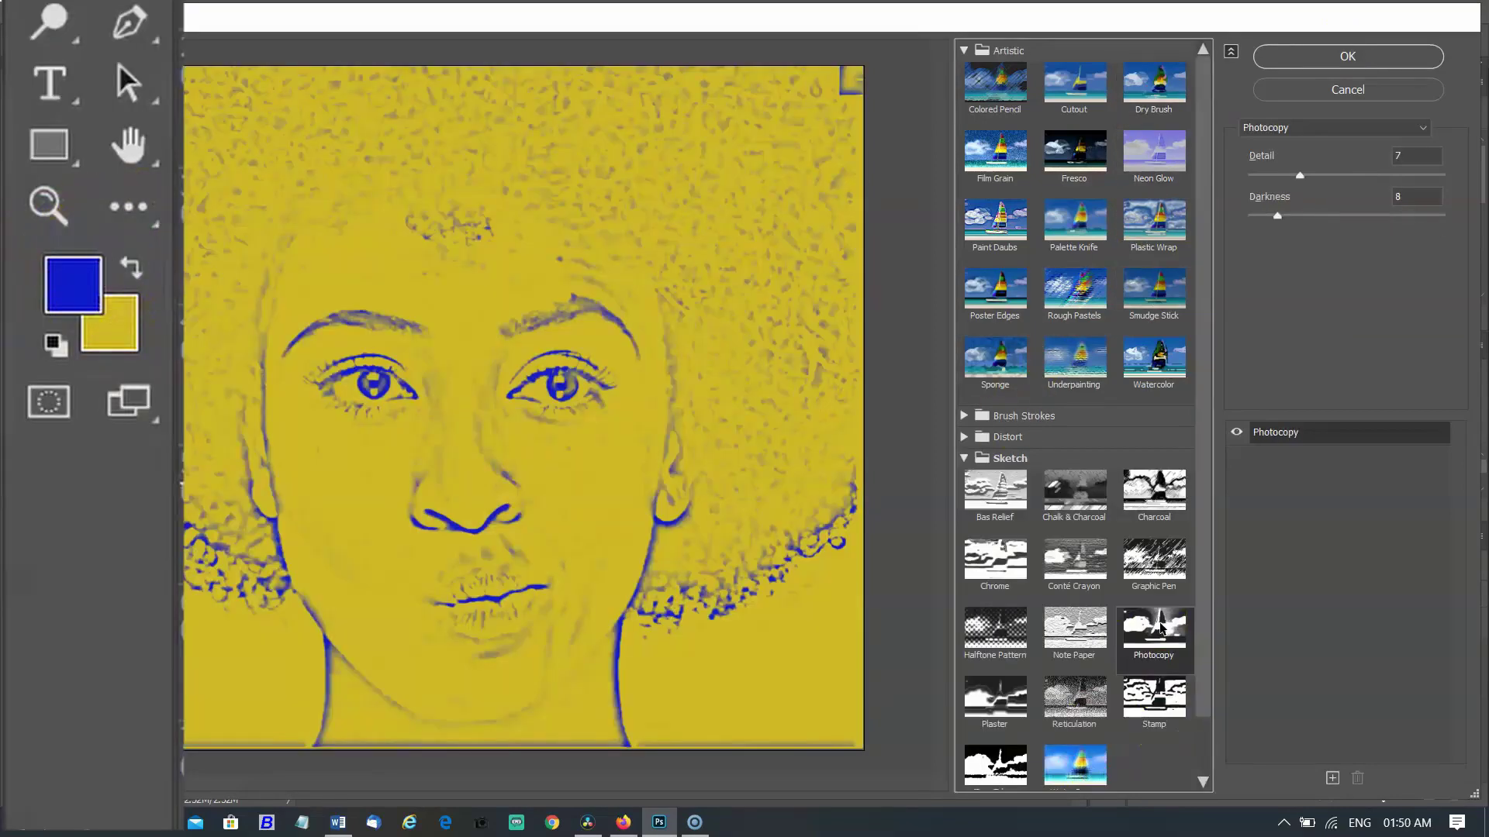
{"action": "left_click", "coordinate": [1149, 552]}
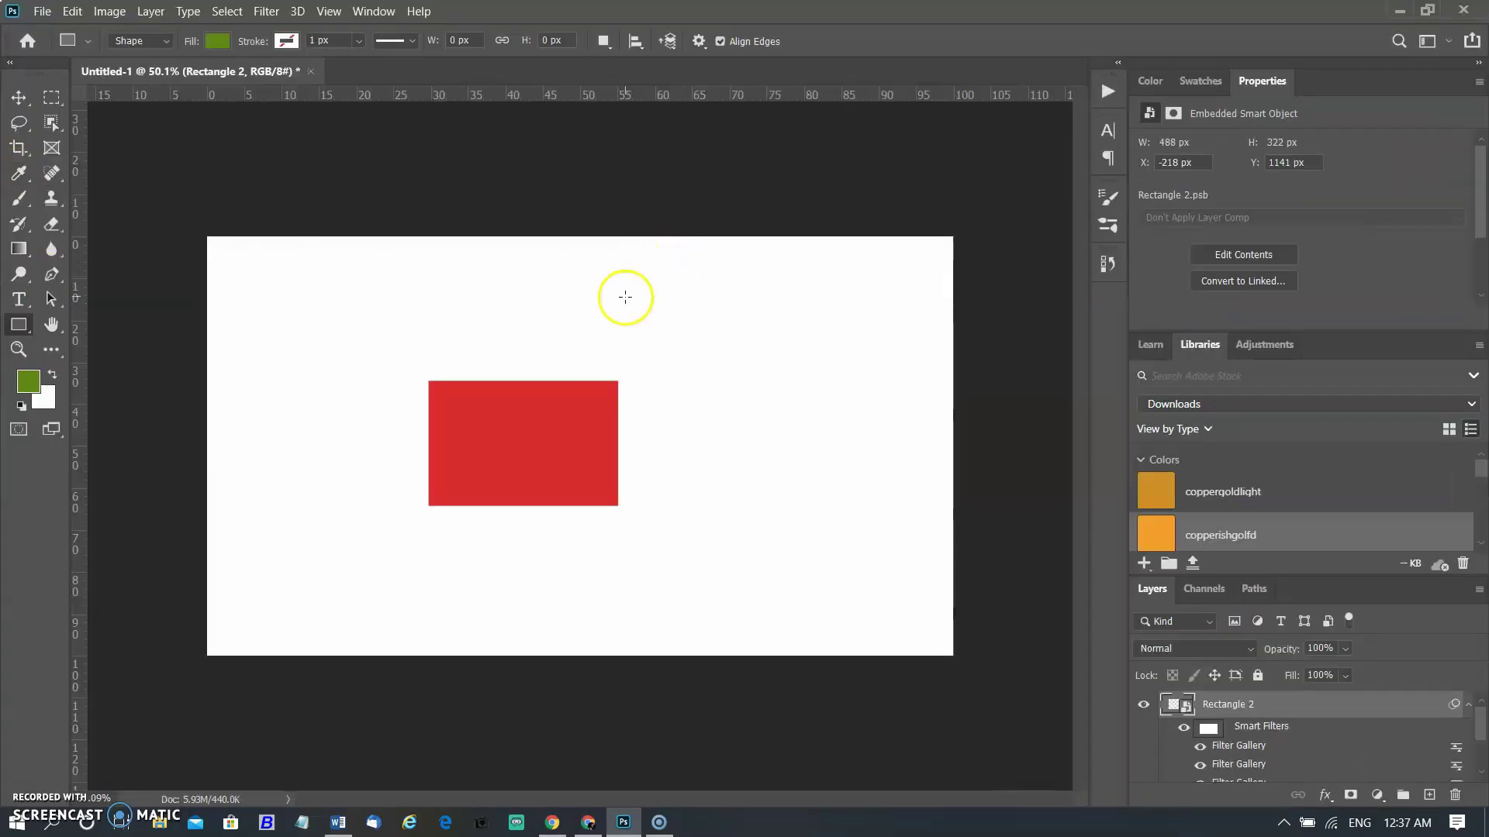
Choose a blue-violet foreground color from the hue range, activate the Eyedropper tool and browse the color swatches
{"action": "left_click", "coordinate": [1150, 81]}
{"action": "left_click", "coordinate": [1463, 159]}
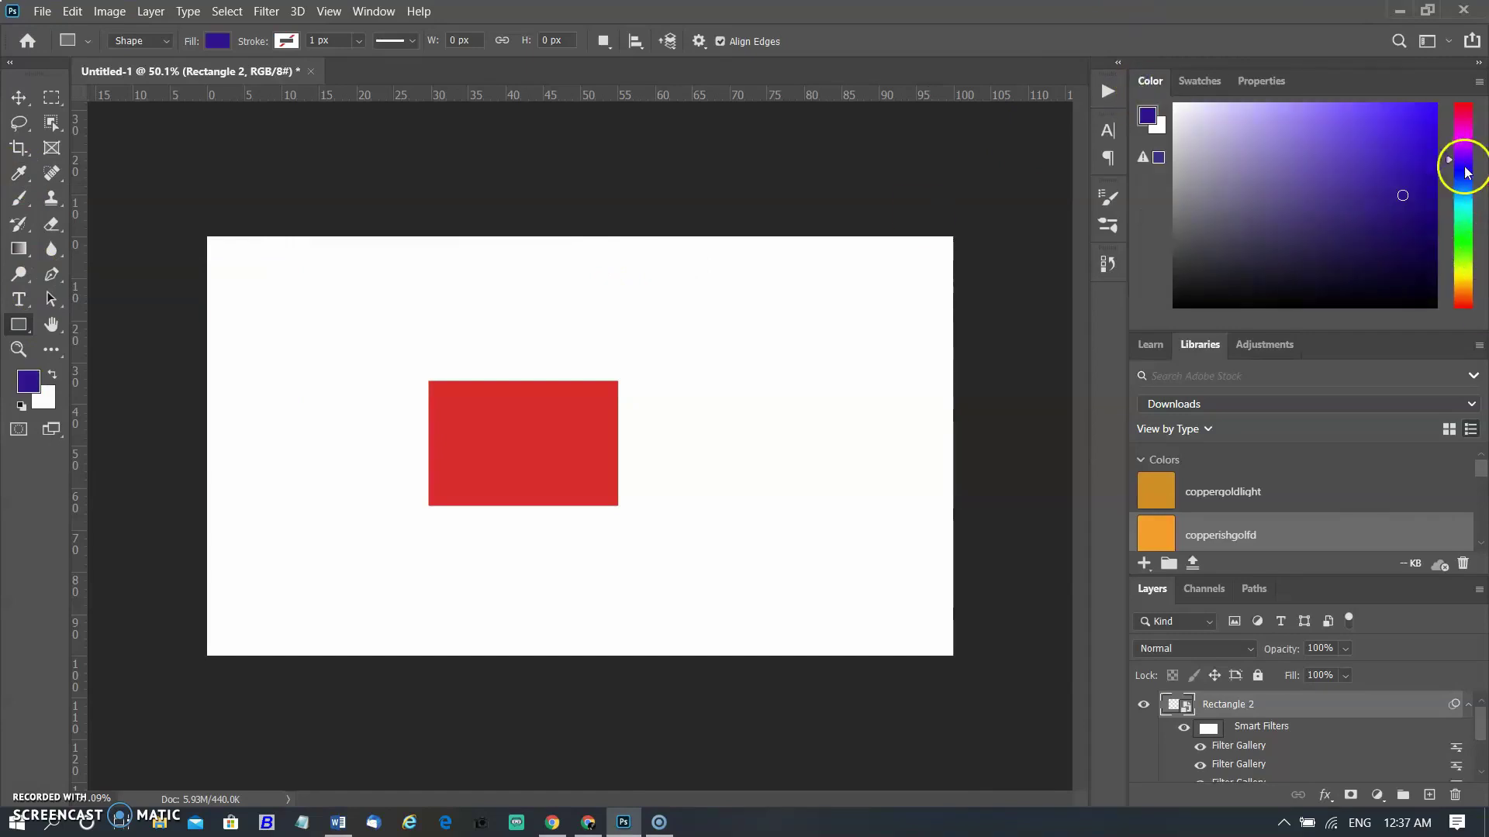
{"action": "left_click", "coordinate": [19, 178]}
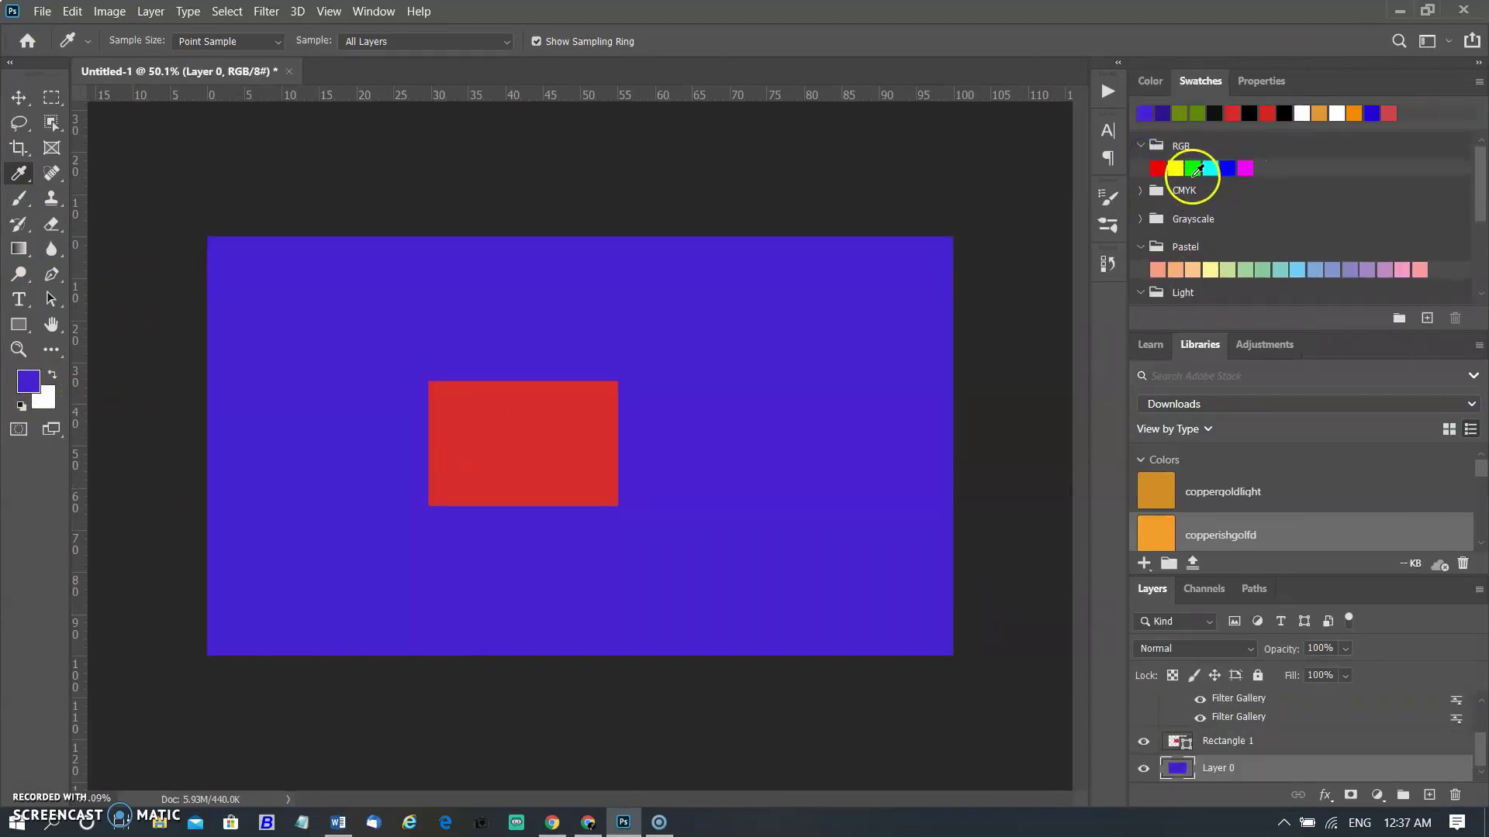
{"action": "scroll", "coordinate": [1210, 209], "scroll_direction": "down", "scroll_amount": 1}
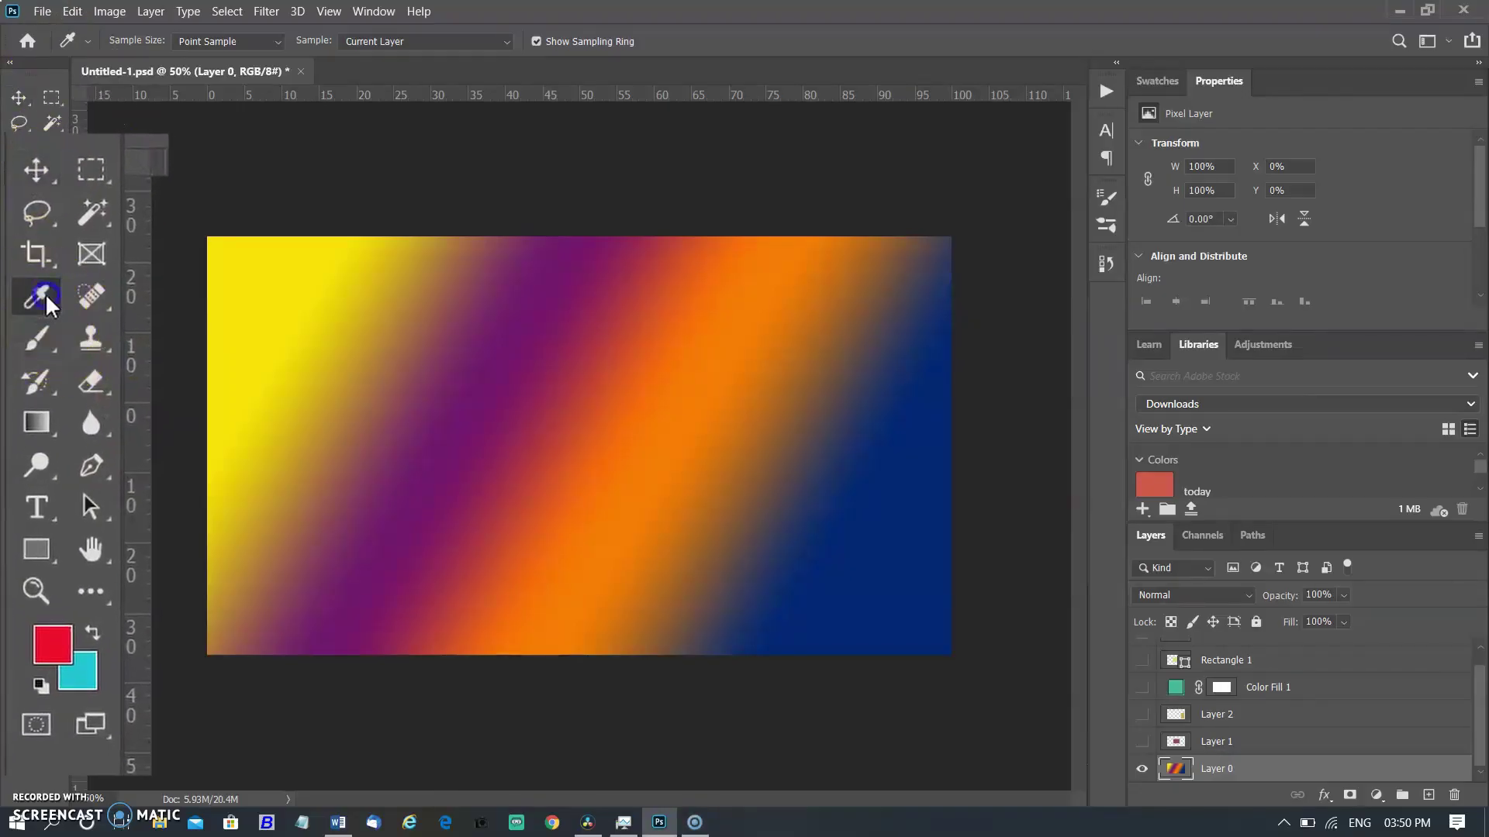
Deselect Layer 0 with the Move tool and activate the Eyedropper tool
{"action": "left_click_drag", "start_coordinate": [373, 330], "coordinate": [424, 361]}
{"action": "left_click", "coordinate": [28, 806]}
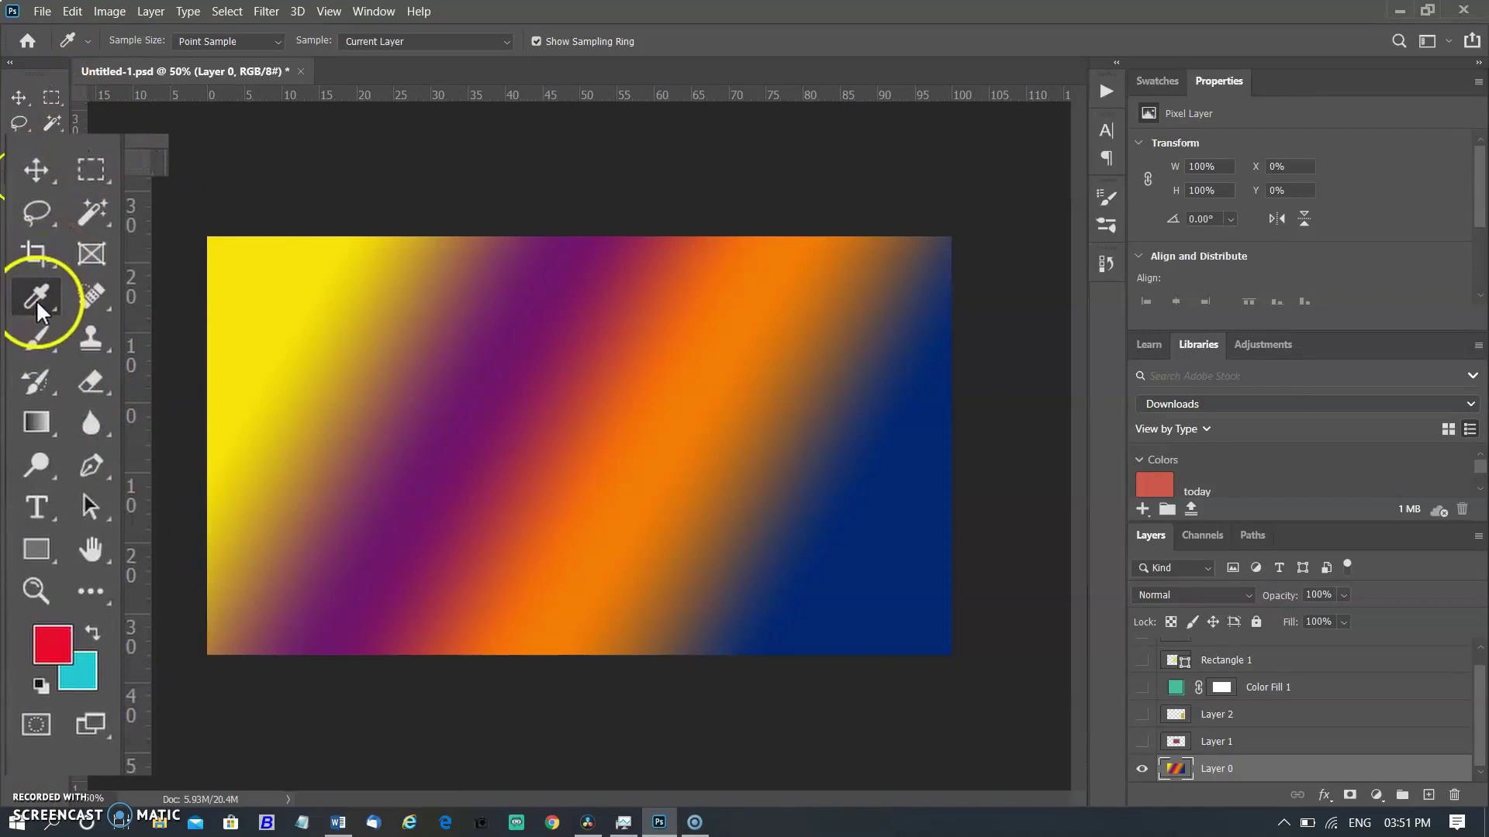
{"action": "left_click", "coordinate": [27, 102]}
{"action": "left_click", "coordinate": [196, 159]}
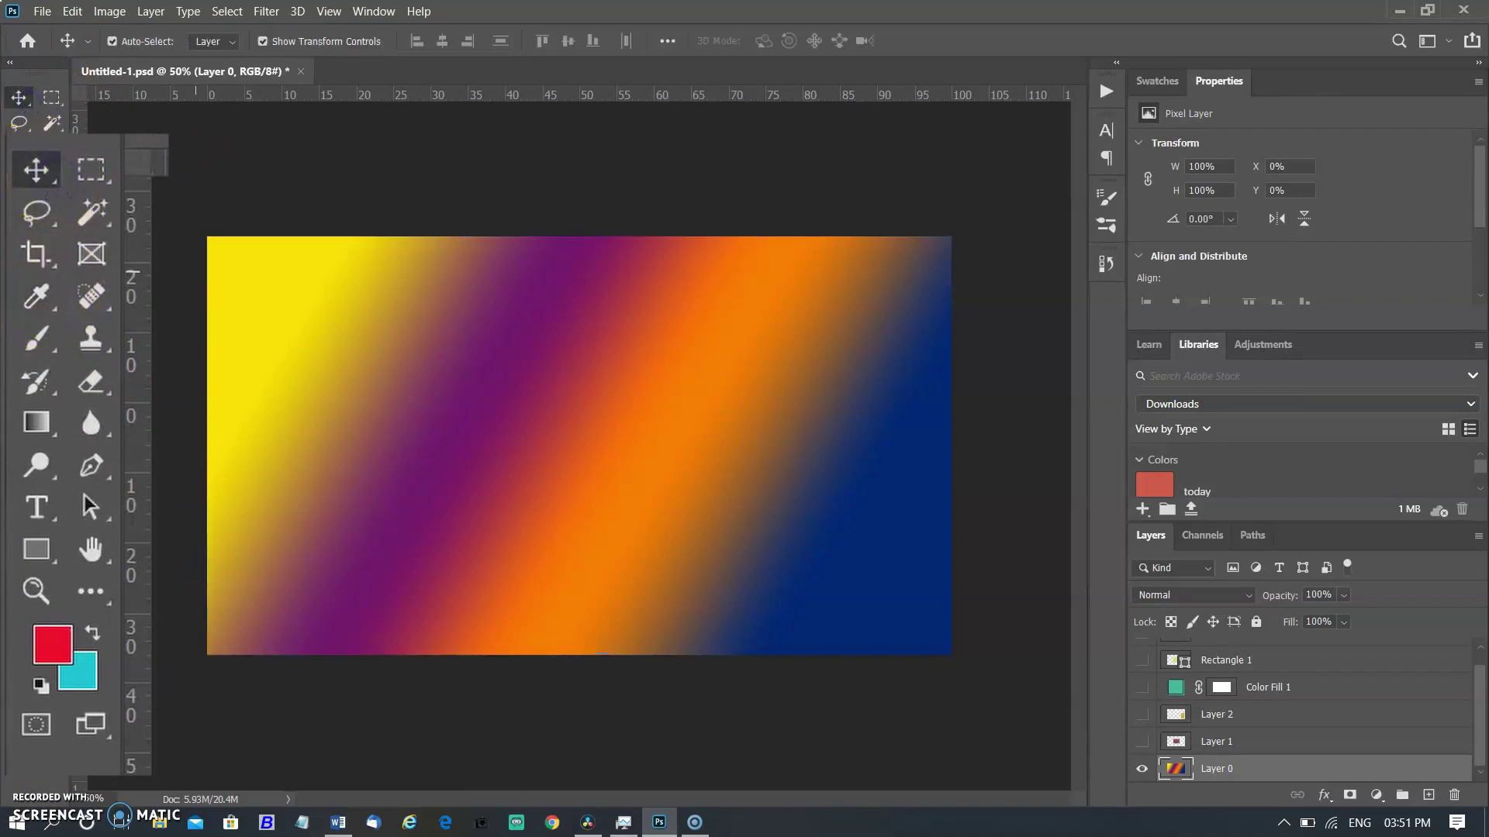
{"action": "left_click", "coordinate": [45, 326]}
{"action": "left_click", "coordinate": [48, 291]}
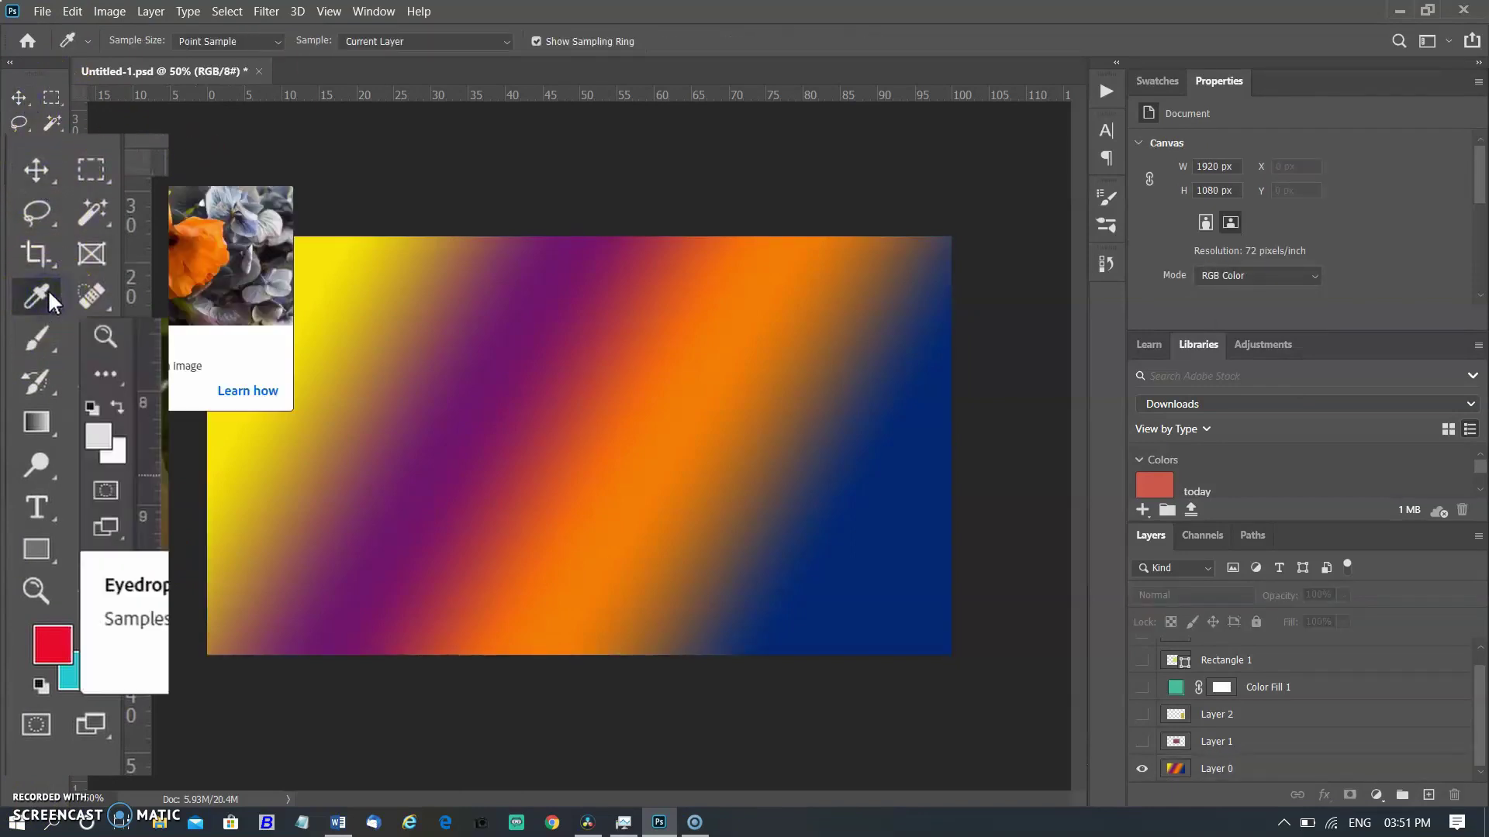
{"action": "left_click", "coordinate": [34, 834]}
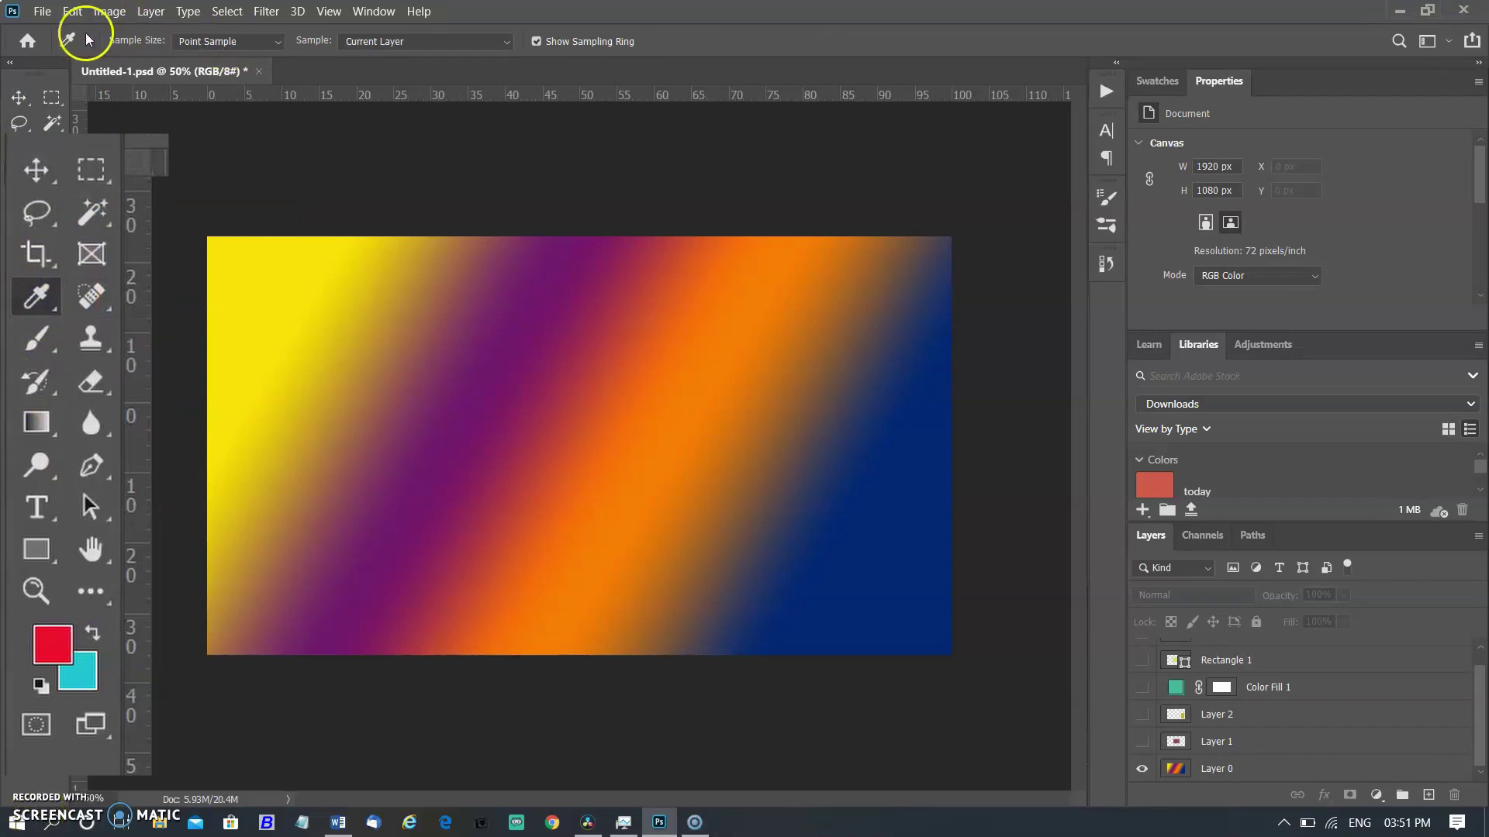
Try the Eyedropper sample sizes 3 by 3, 5 by 5, 11 by 11, 31 by 31 and 51 by 51 Average, and return to Point Sample
{"action": "left_click", "coordinate": [265, 41]}
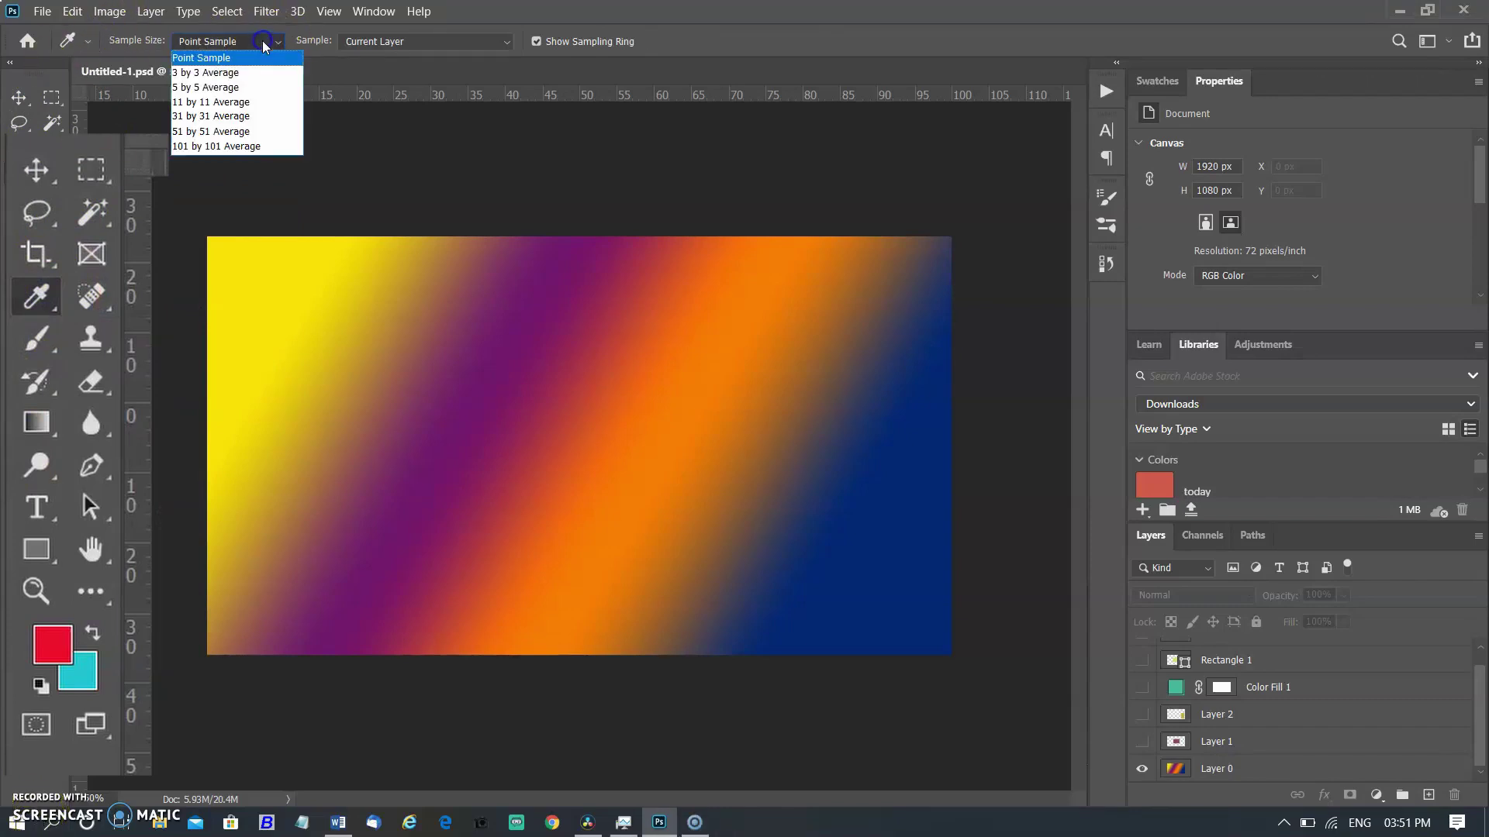
{"action": "left_click", "coordinate": [221, 72]}
{"action": "left_click", "coordinate": [204, 42]}
{"action": "left_click", "coordinate": [232, 41]}
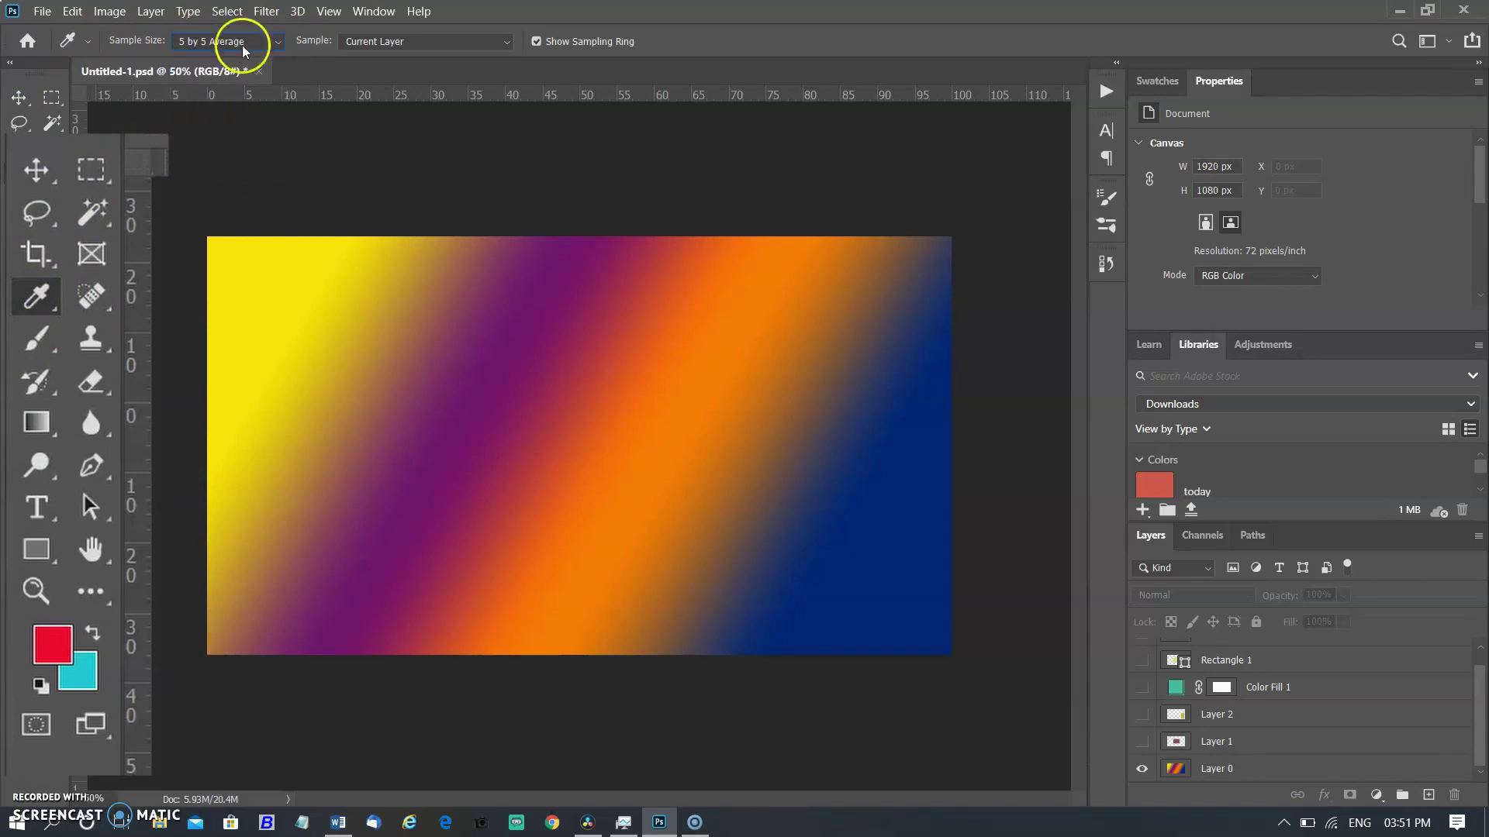
{"action": "left_click", "coordinate": [232, 41]}
{"action": "left_click", "coordinate": [221, 102]}
{"action": "left_click", "coordinate": [248, 42]}
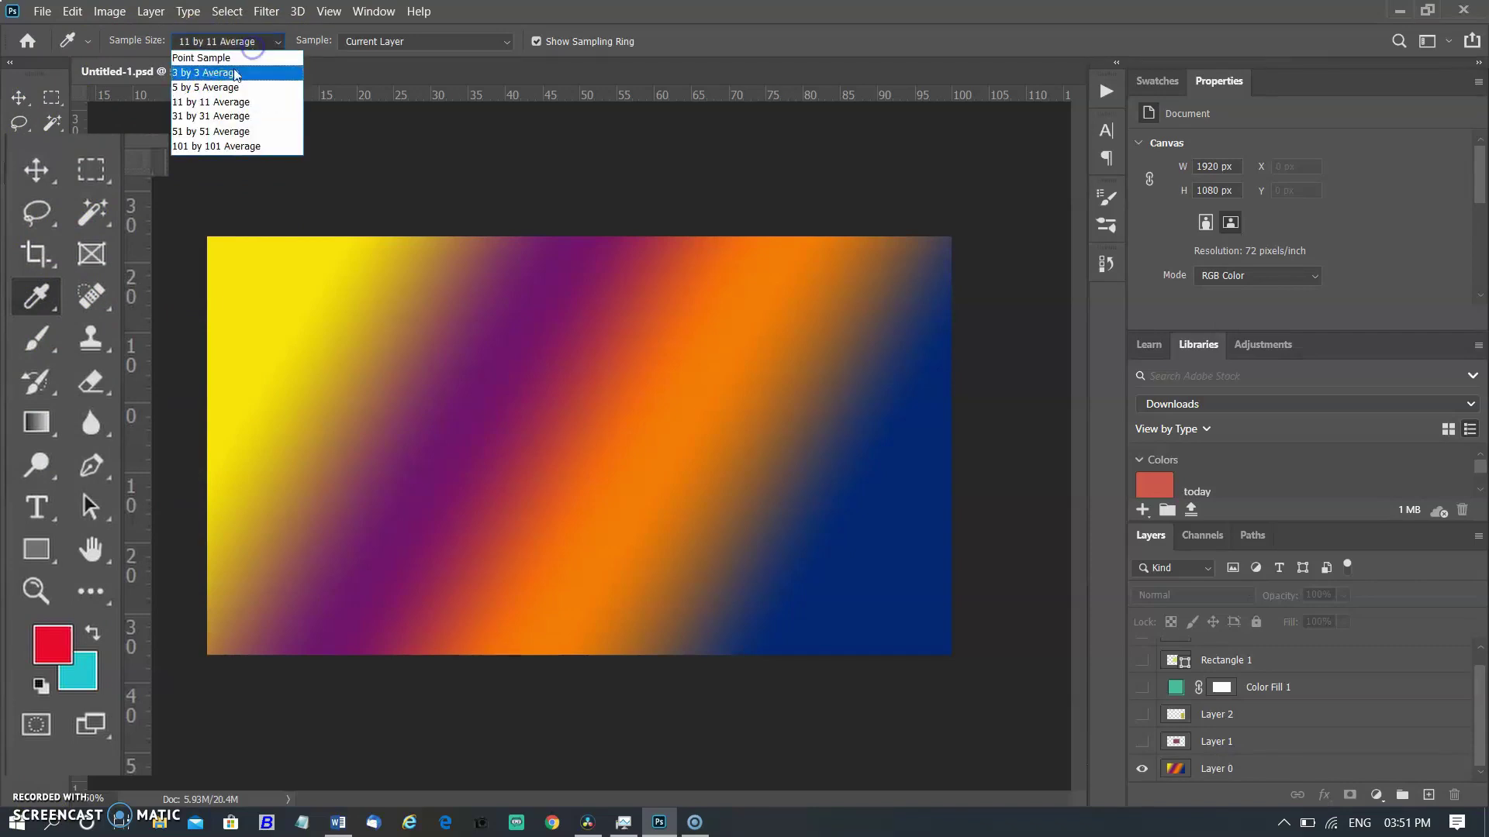
{"action": "left_click", "coordinate": [225, 116]}
{"action": "left_click", "coordinate": [243, 43]}
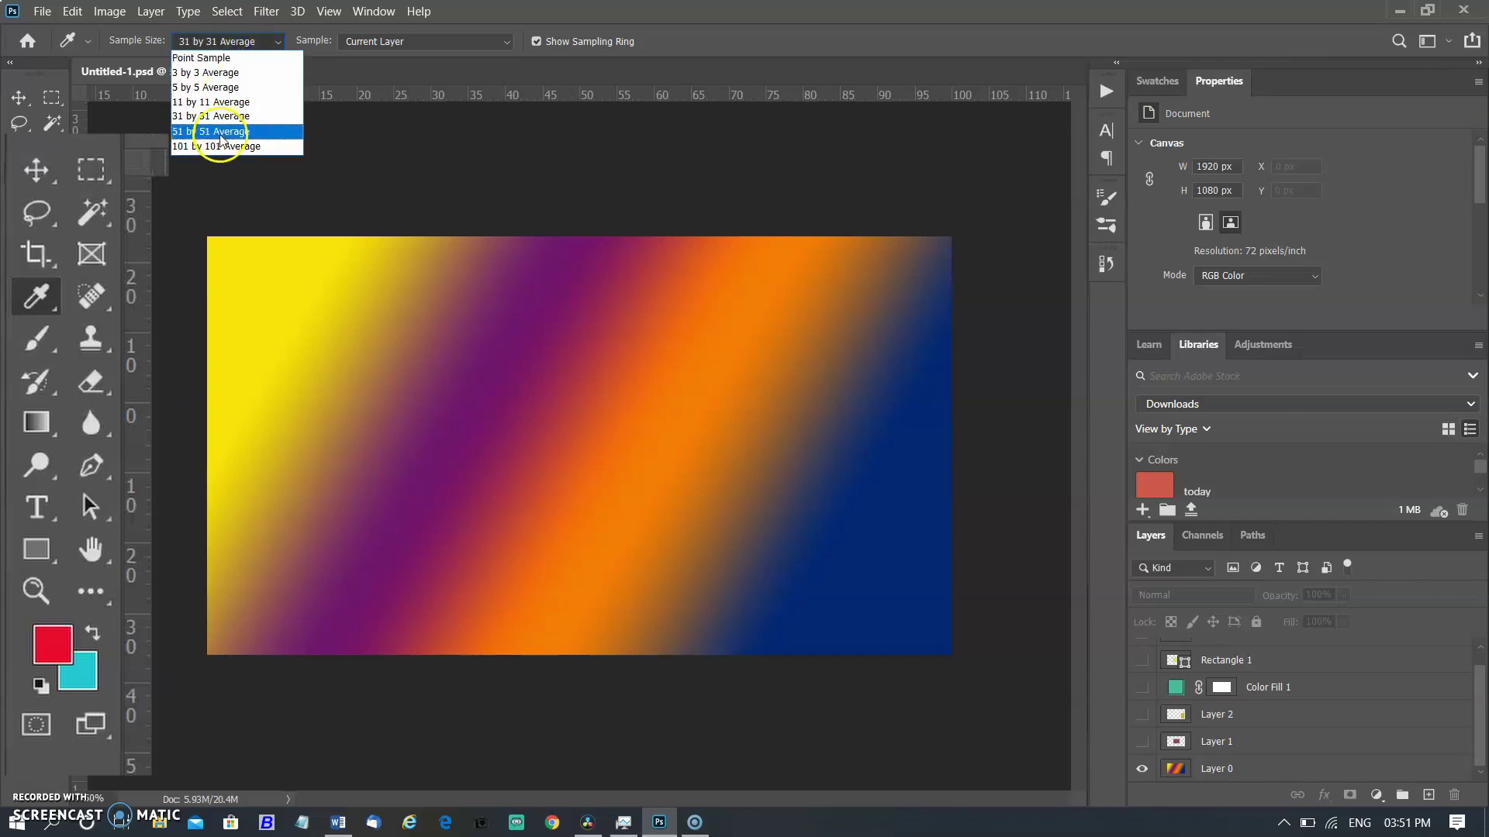
{"action": "left_click", "coordinate": [224, 132]}
{"action": "left_click", "coordinate": [255, 42]}
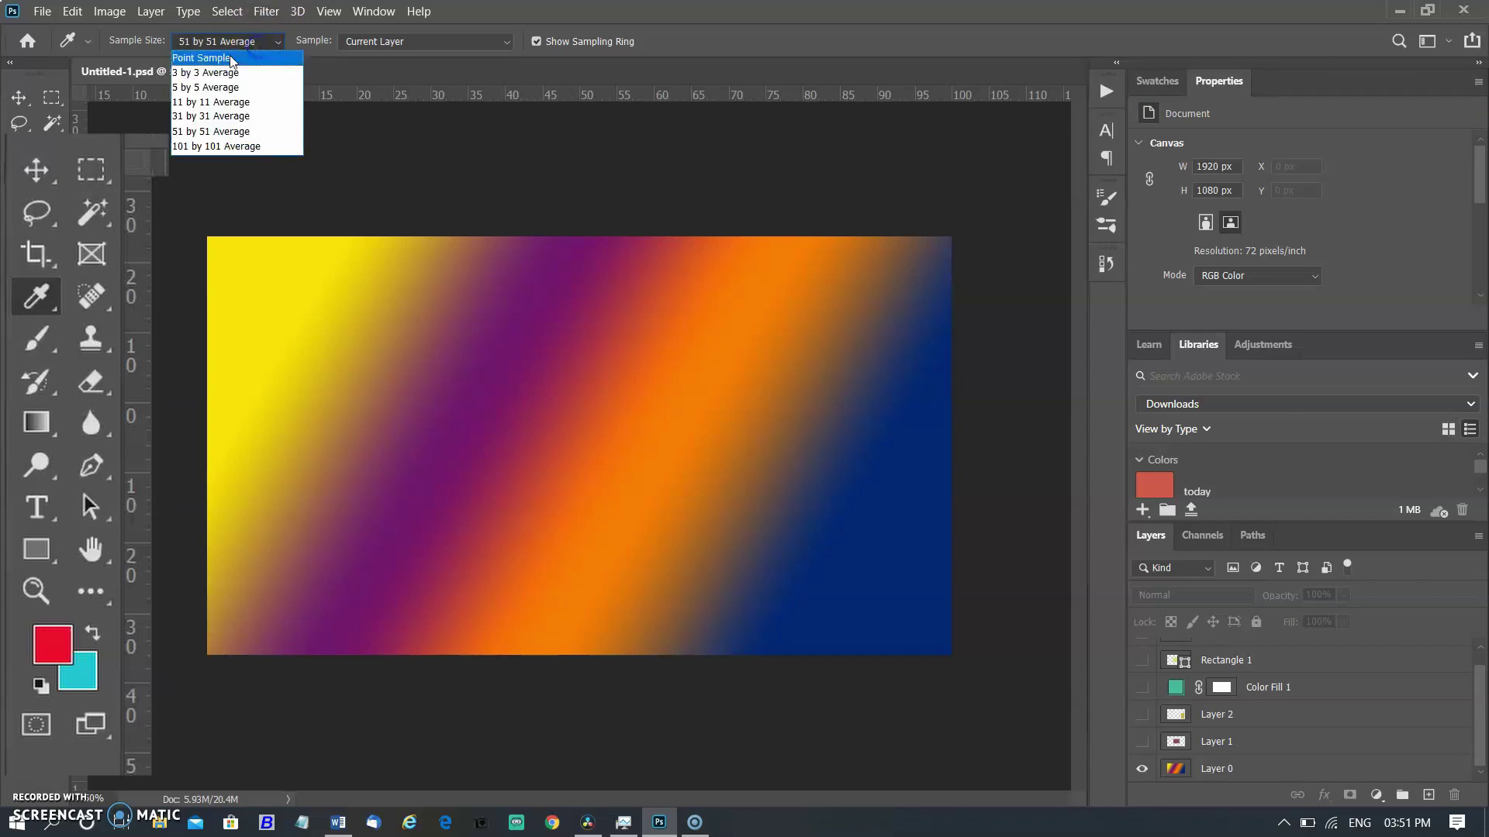
{"action": "left_click", "coordinate": [242, 59]}
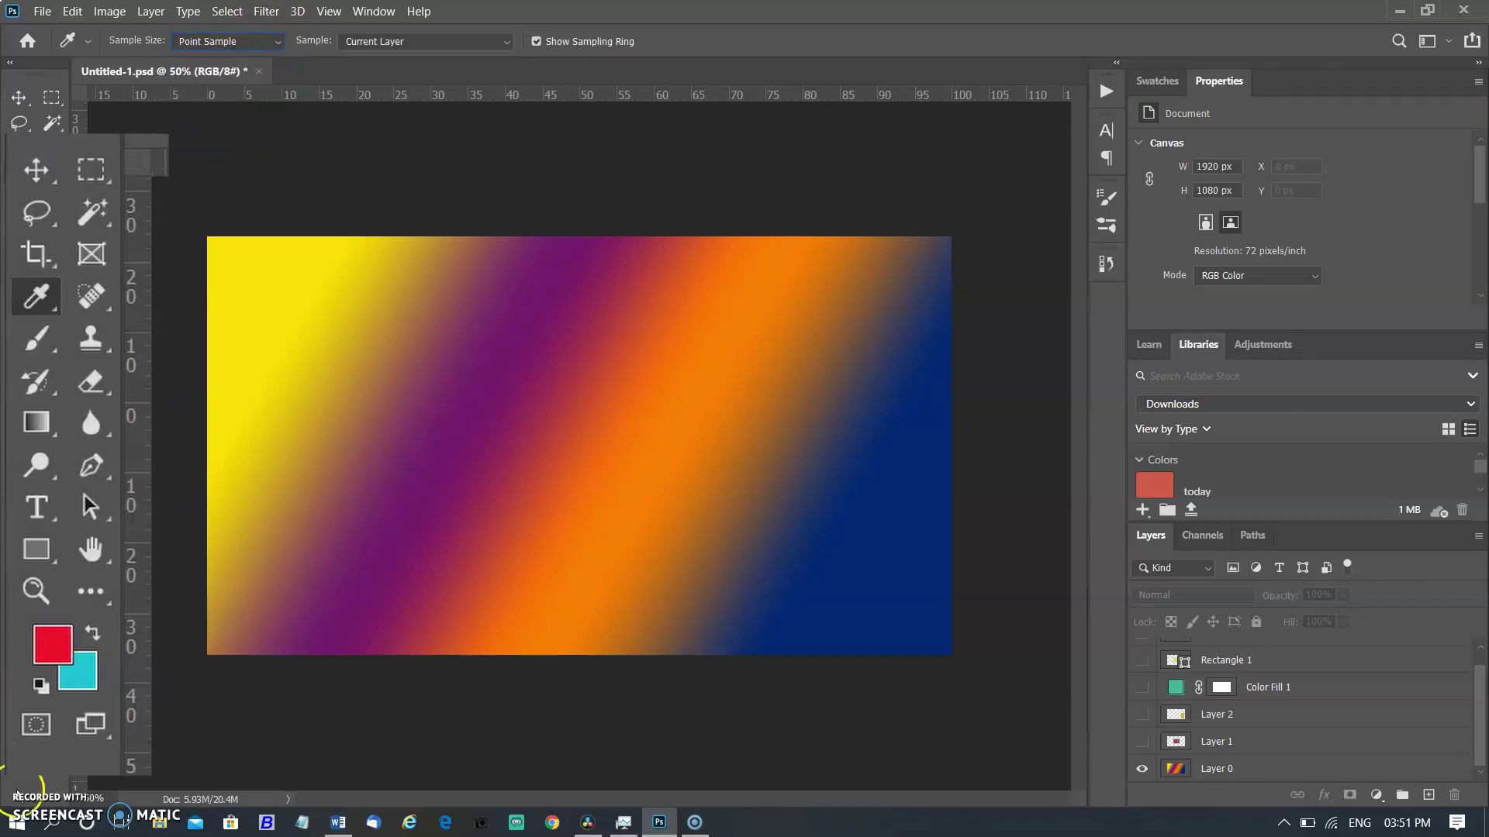
Open and accept the foreground Color Picker, and sample across the gradient from yellow to dark blue as the foreground color
{"action": "left_click", "coordinate": [51, 647]}
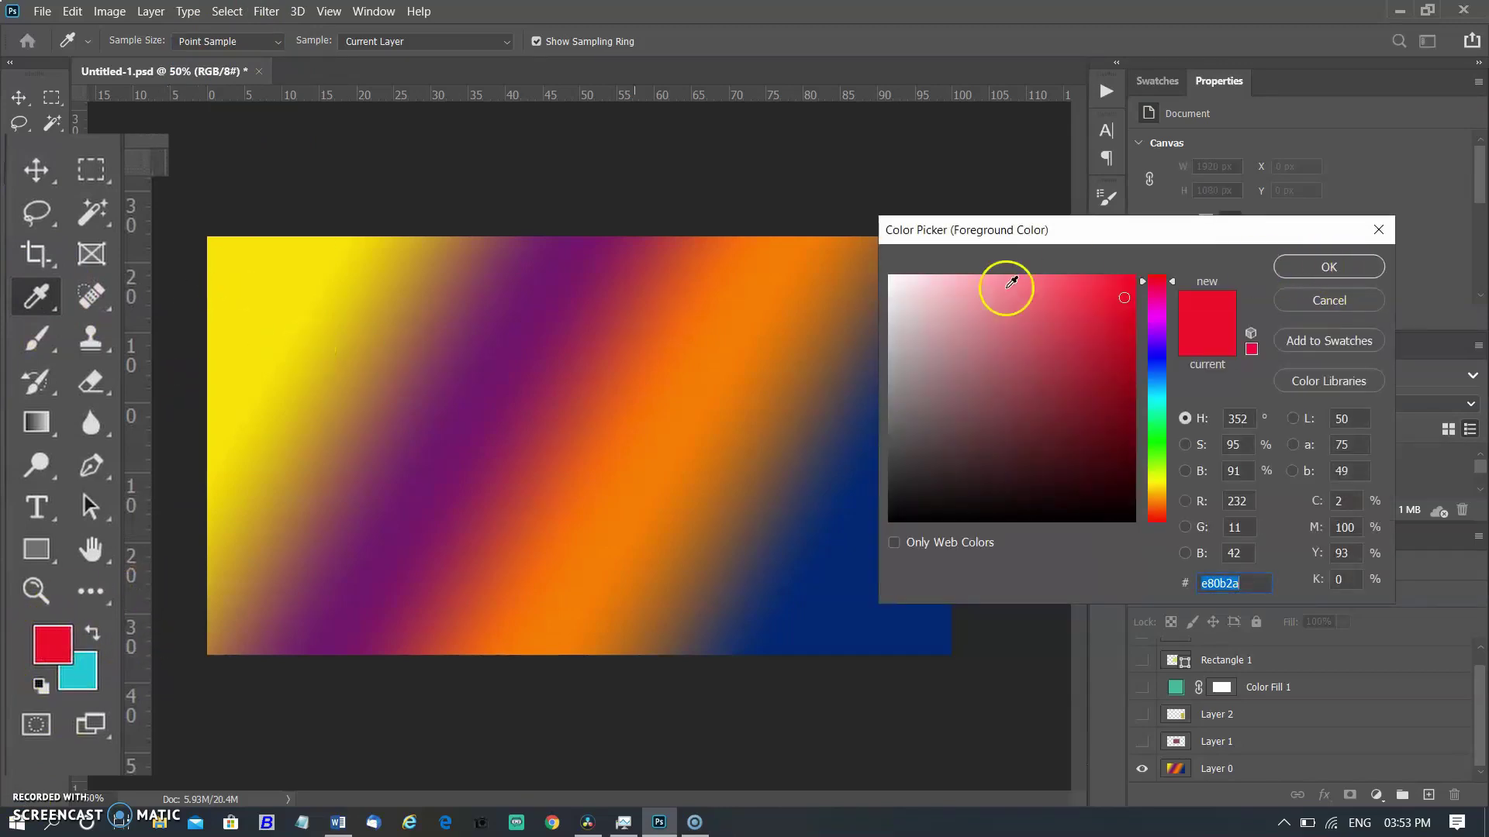
{"action": "left_click", "coordinate": [1326, 265]}
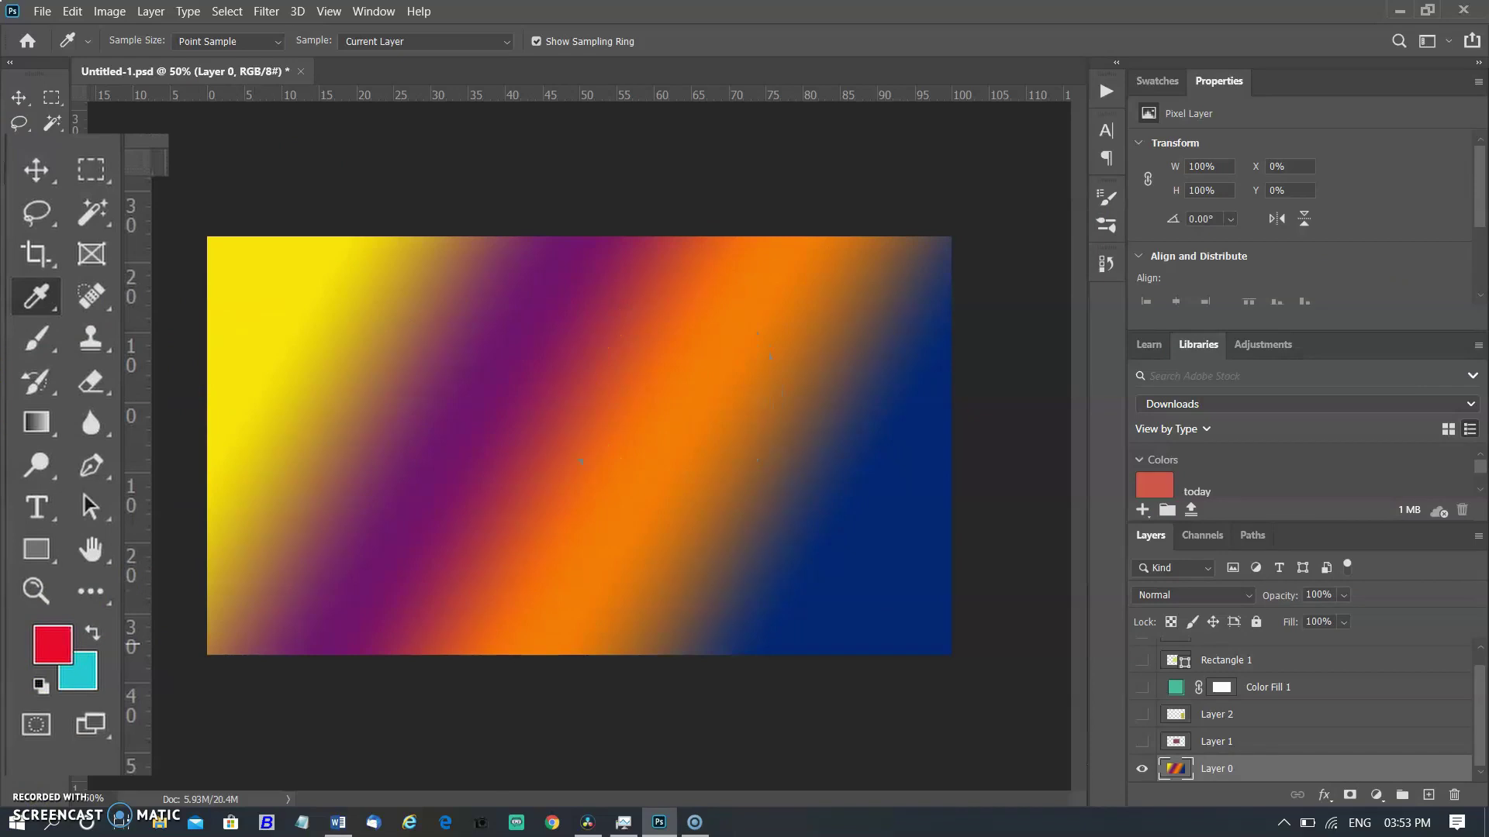
{"action": "left_click_drag", "start_coordinate": [190, 411], "coordinate": [905, 448]}
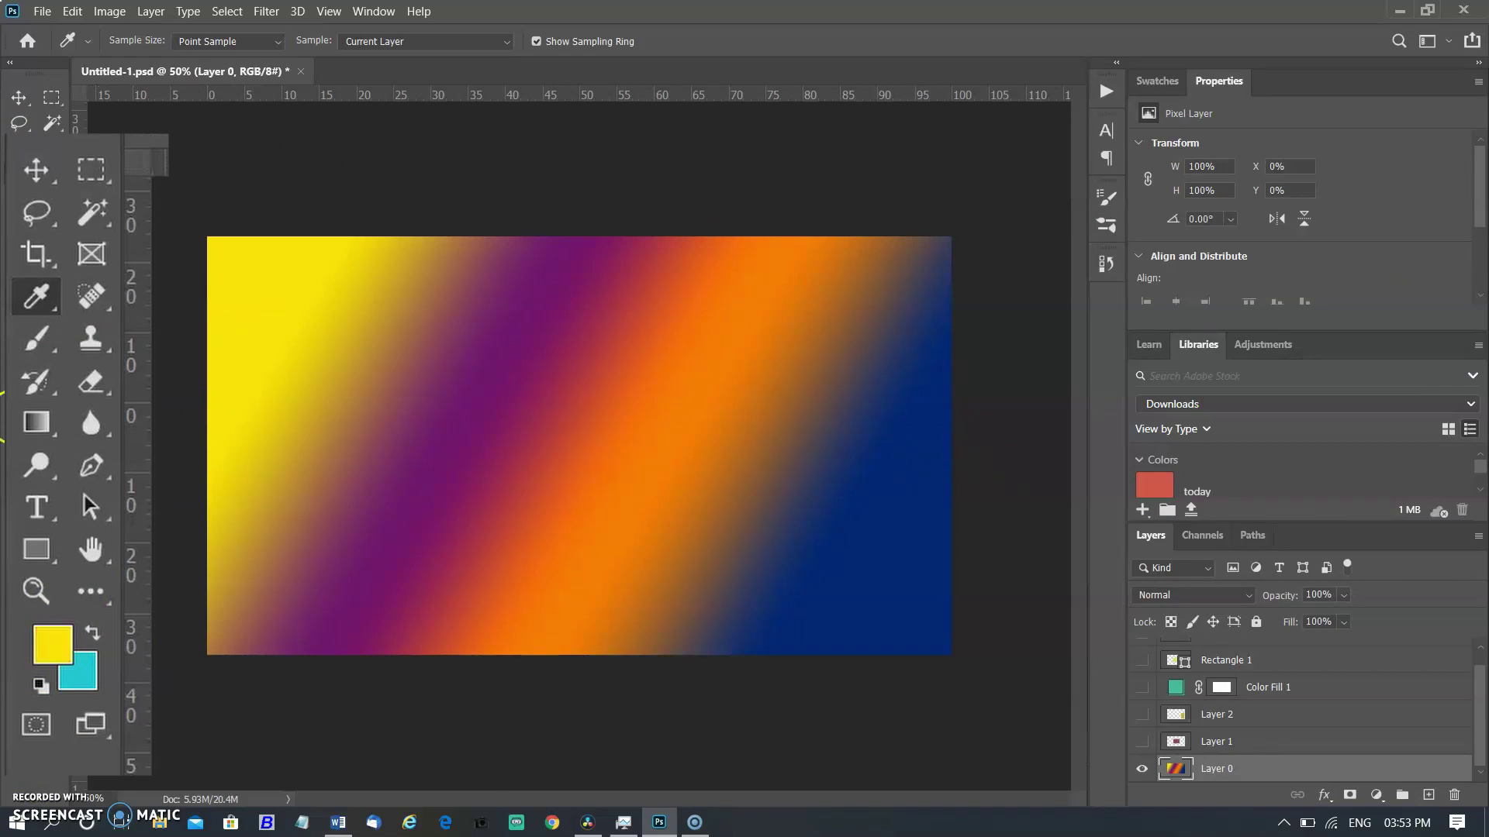
Open and cancel the background Color Picker, and sample yellow from the gradient as the foreground color
{"action": "left_click", "coordinate": [78, 670]}
{"action": "left_click", "coordinate": [1351, 304]}
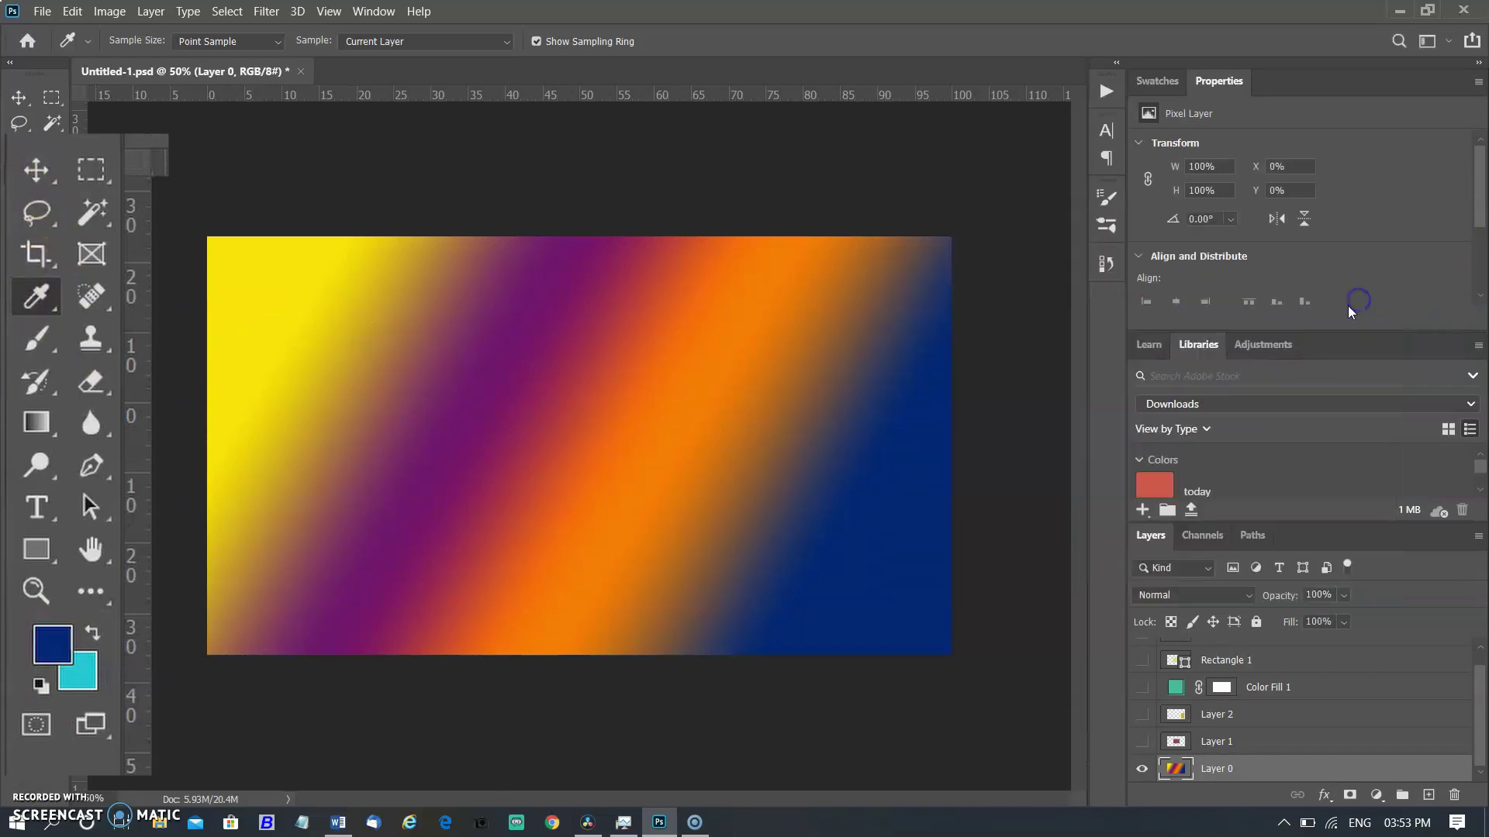
{"action": "left_click", "coordinate": [91, 665]}
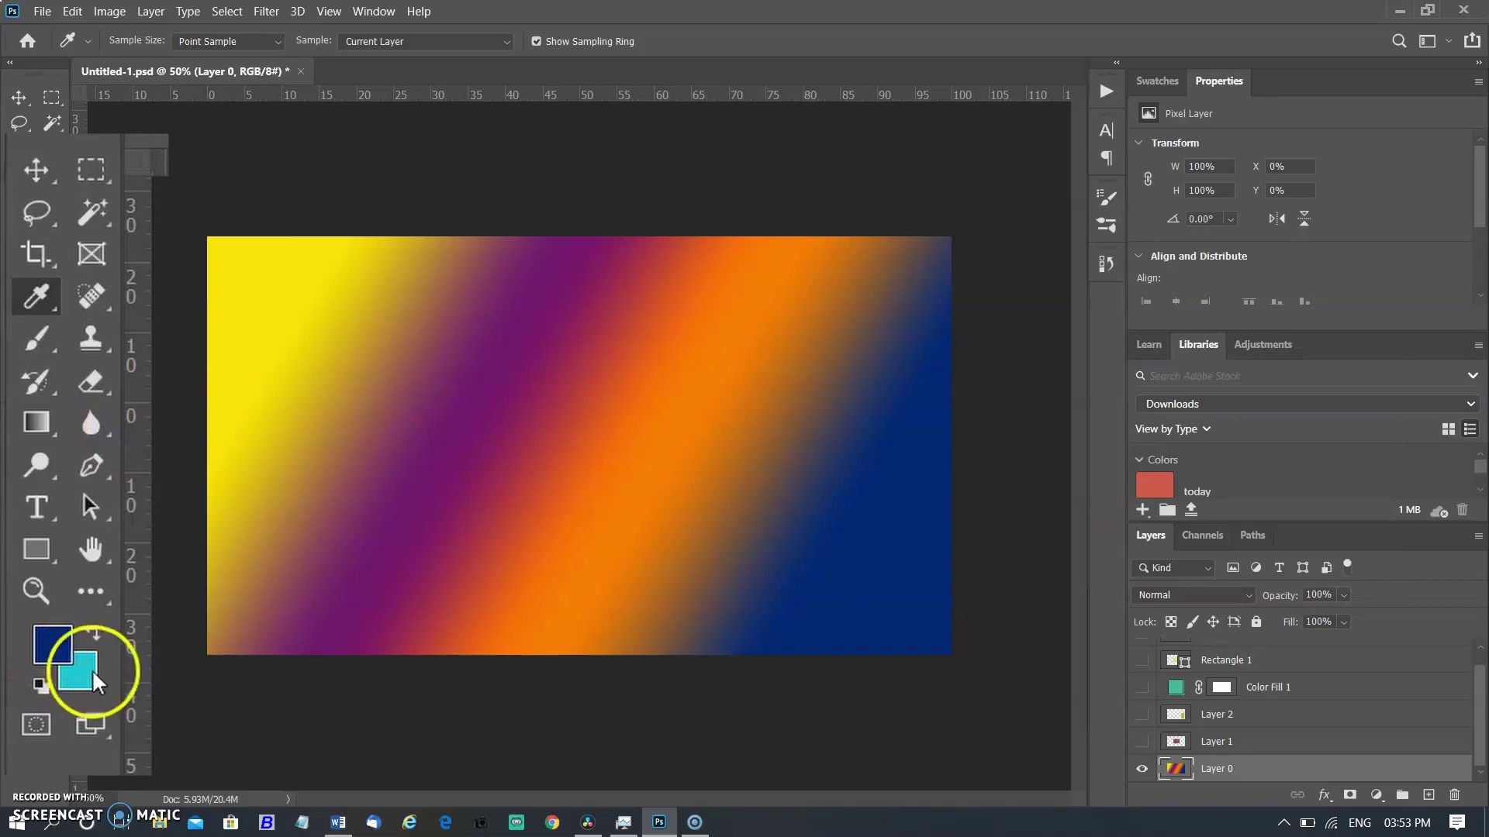
{"action": "left_click", "coordinate": [319, 301]}
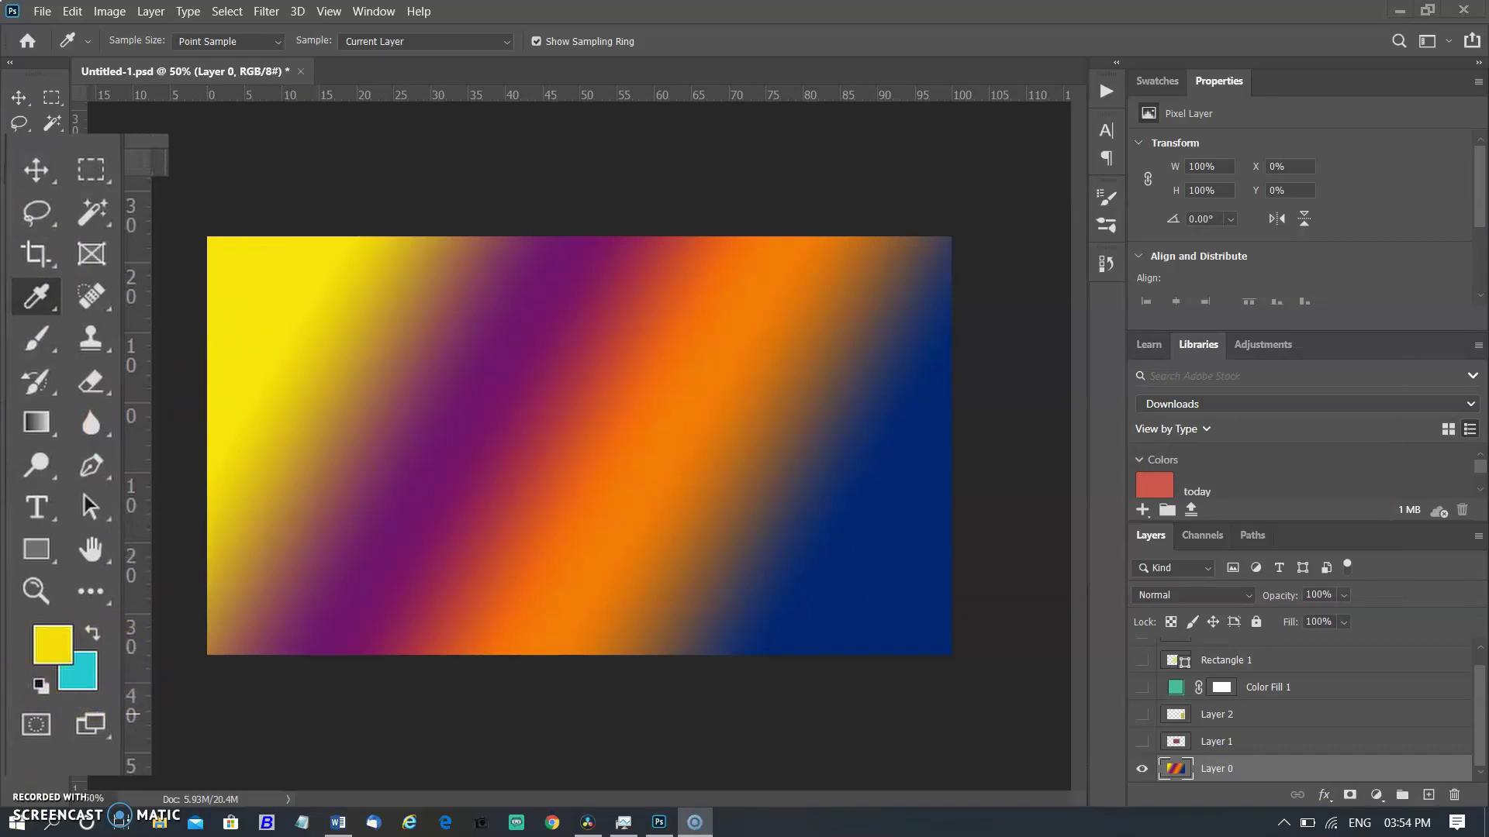
Sample yellow and then purple from the gradient as the foreground color, and dark blue and then orange as the background color
{"action": "left_click", "coordinate": [15, 176]}
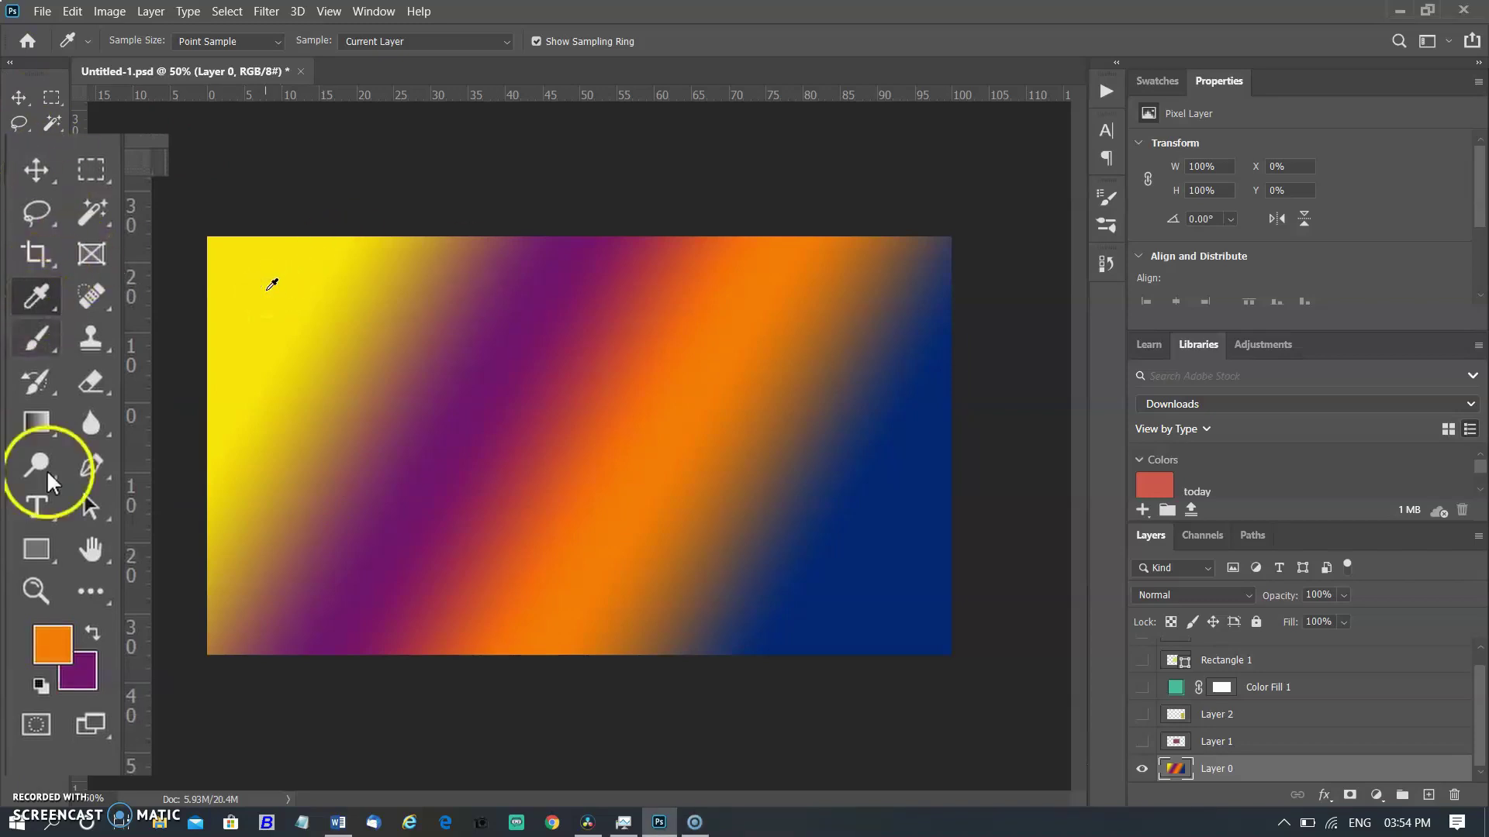
{"action": "left_click", "coordinate": [271, 290]}
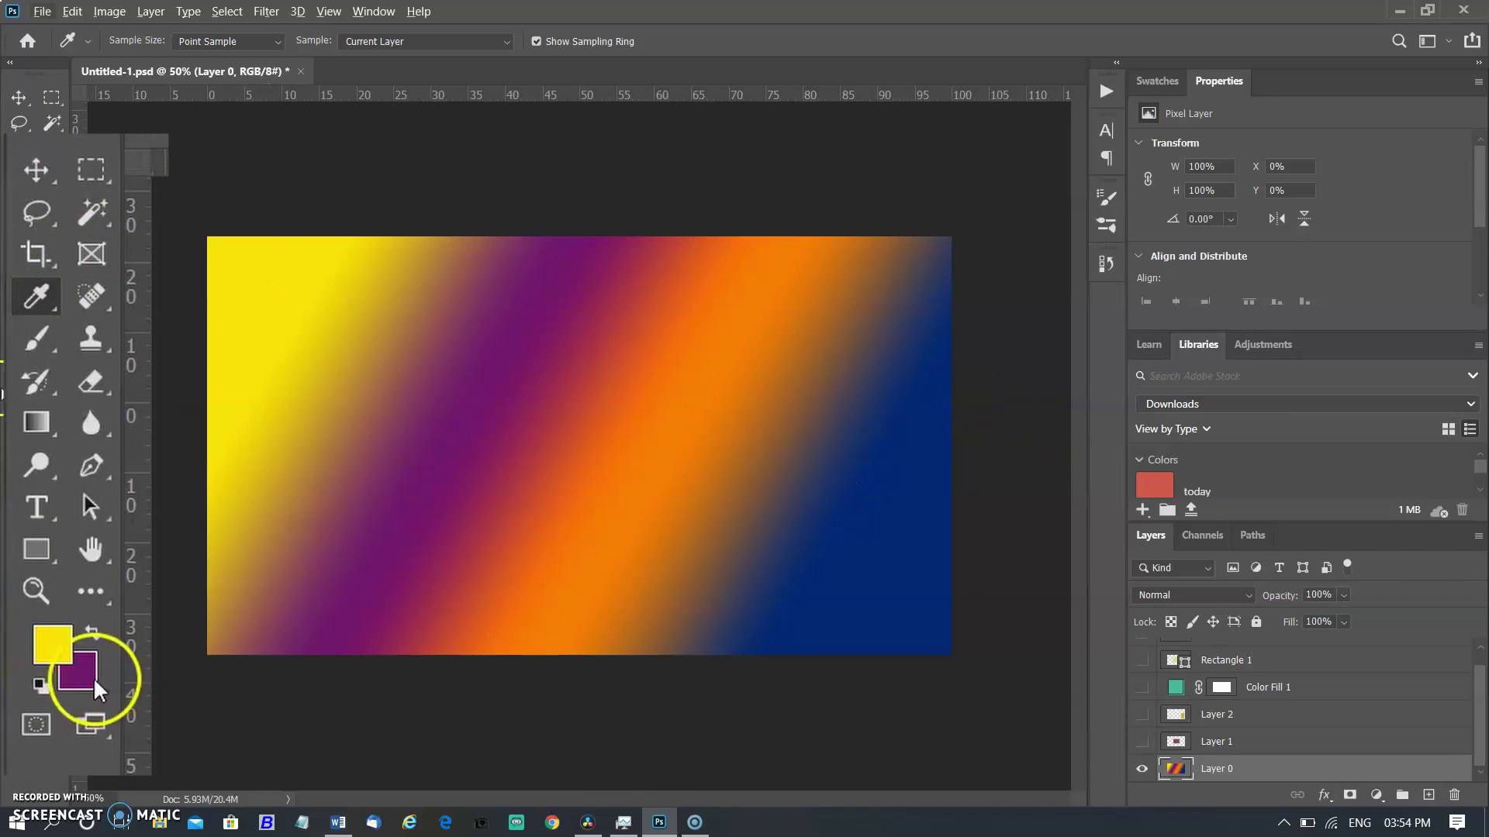
{"action": "left_click", "coordinate": [866, 498], "text": "alt"}
{"action": "left_click", "coordinate": [640, 487], "text": "alt"}
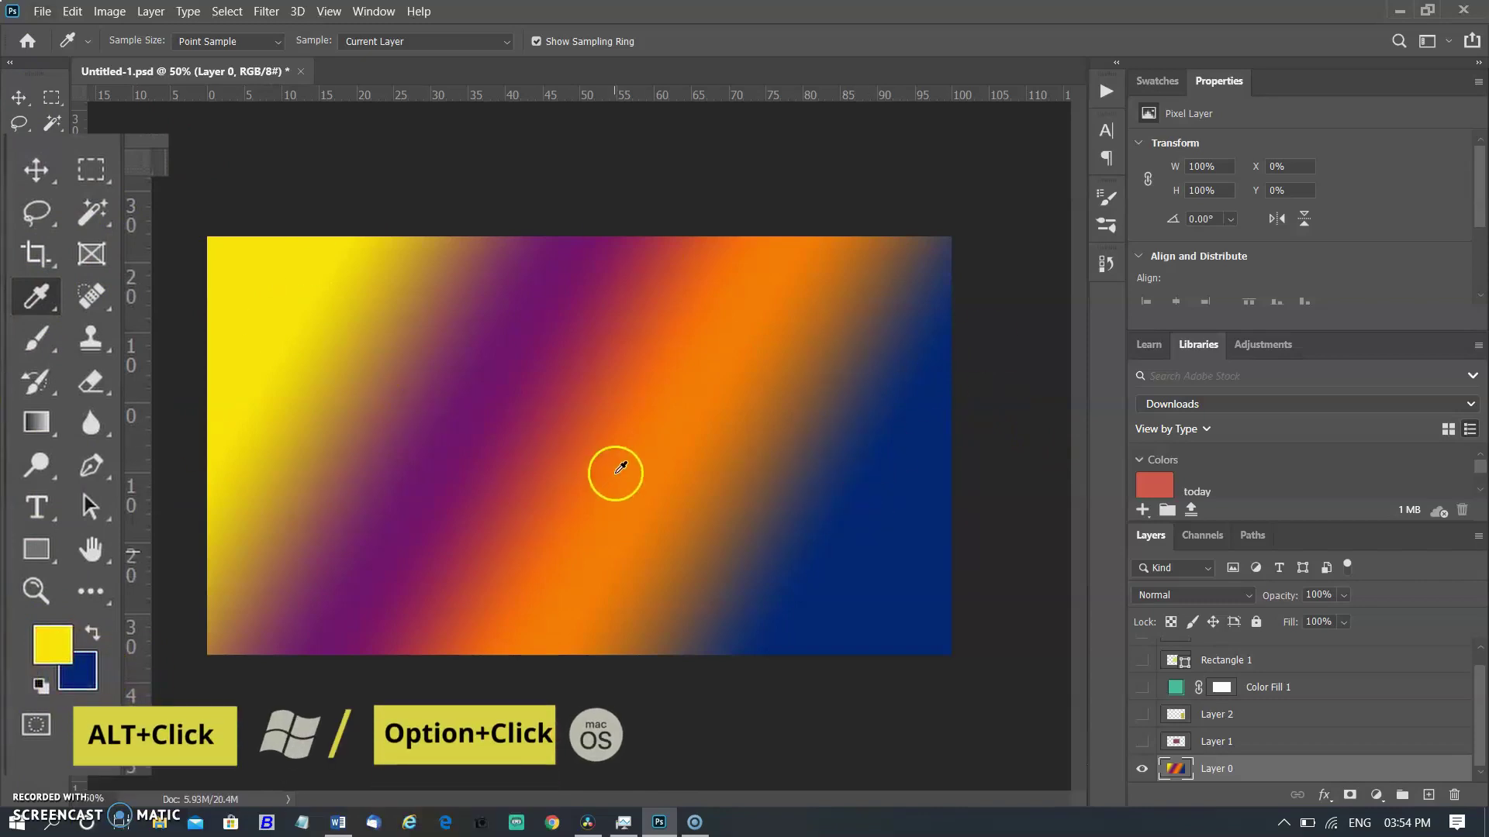
{"action": "left_click", "coordinate": [234, 282]}
{"action": "left_click", "coordinate": [532, 331]}
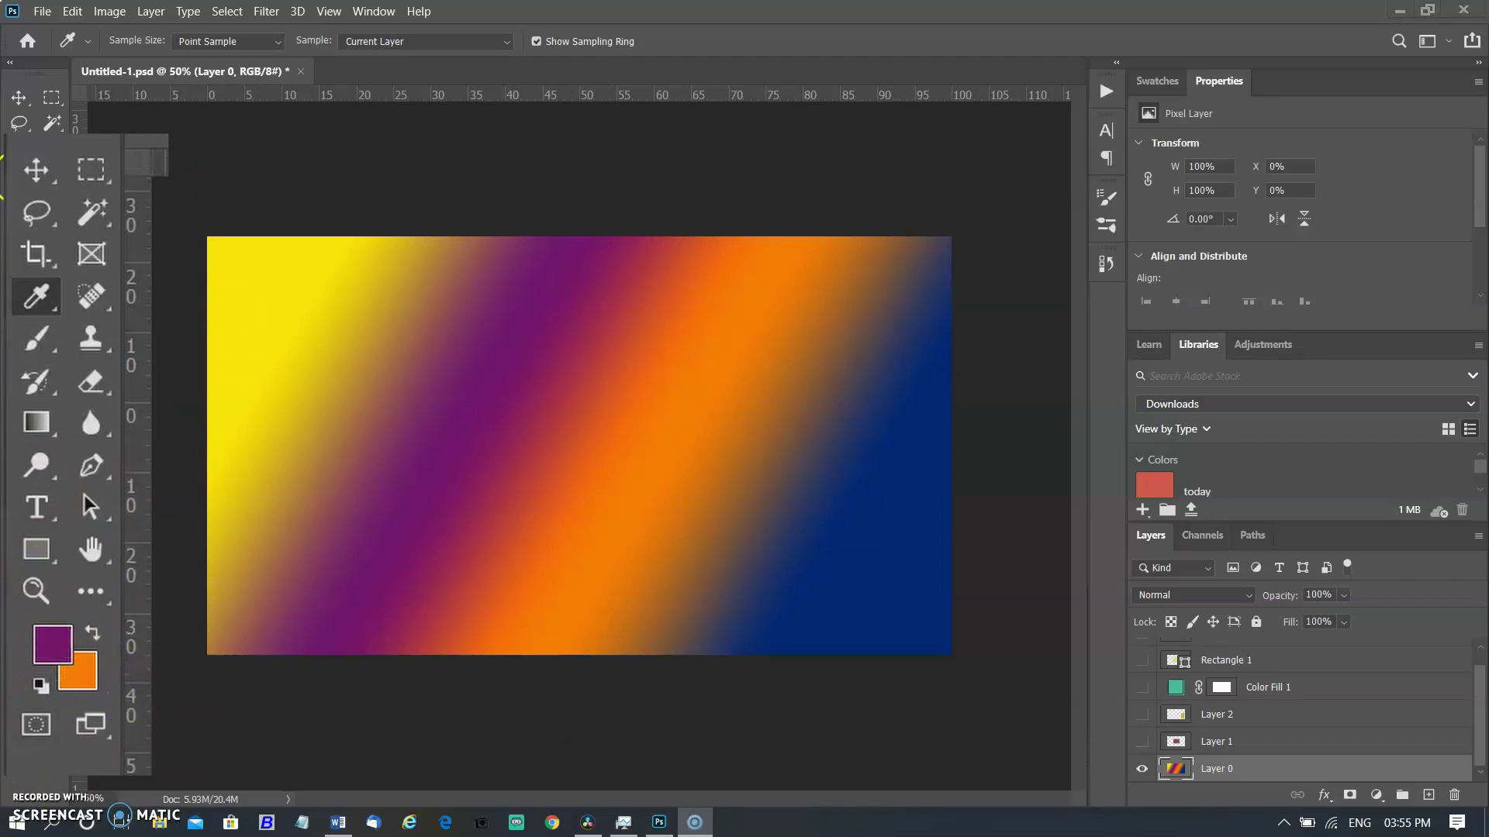
Sample yellow, purple, orange and dark blue across the gradient as the foreground color, and swap the foreground and background colors
{"action": "left_click_drag", "start_coordinate": [513, 397], "coordinate": [299, 399]}
{"action": "left_click", "coordinate": [356, 211]}
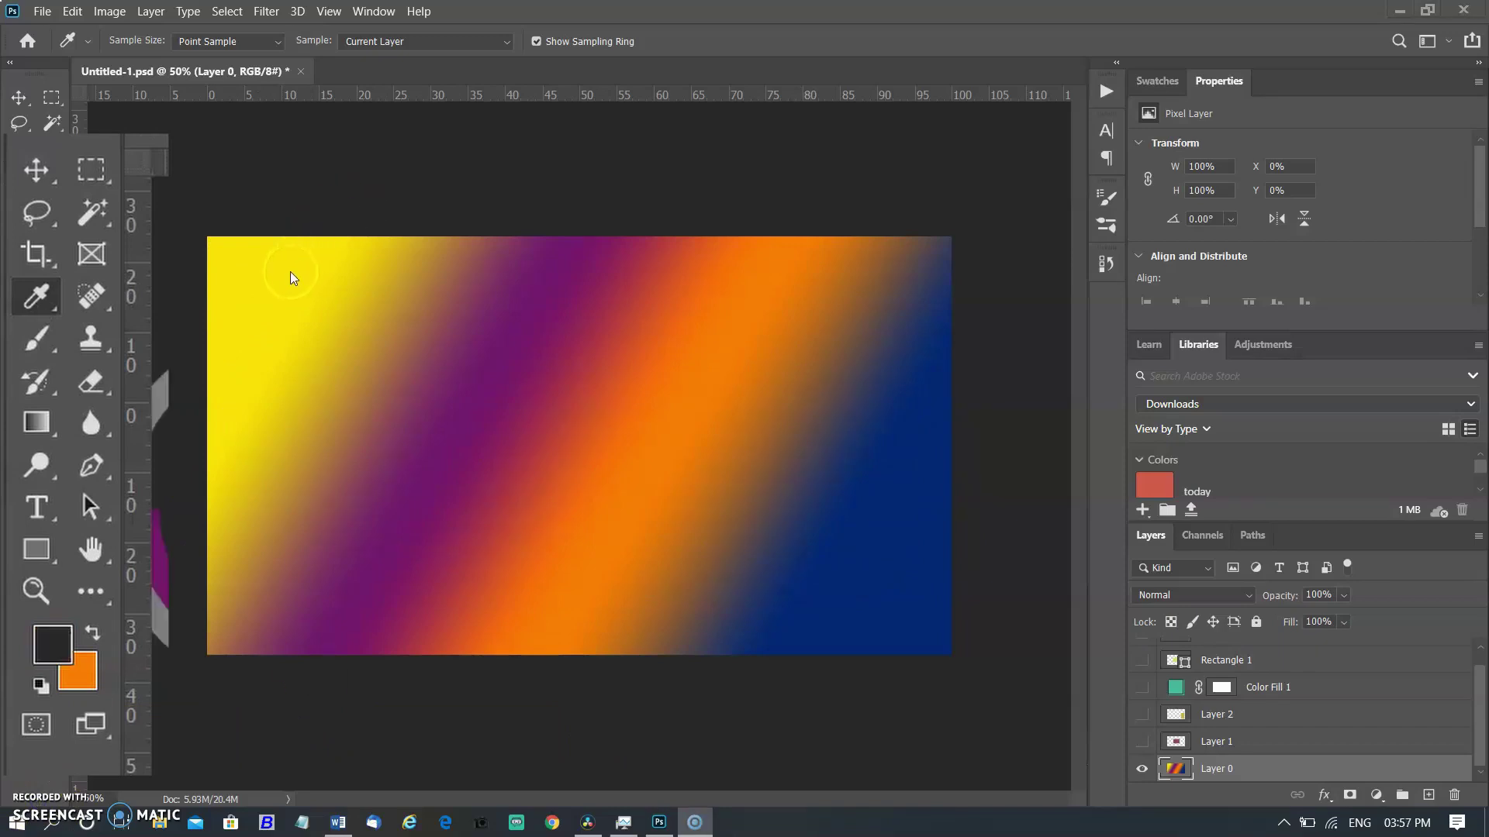
{"action": "left_click", "coordinate": [308, 289]}
{"action": "left_click", "coordinate": [349, 374]}
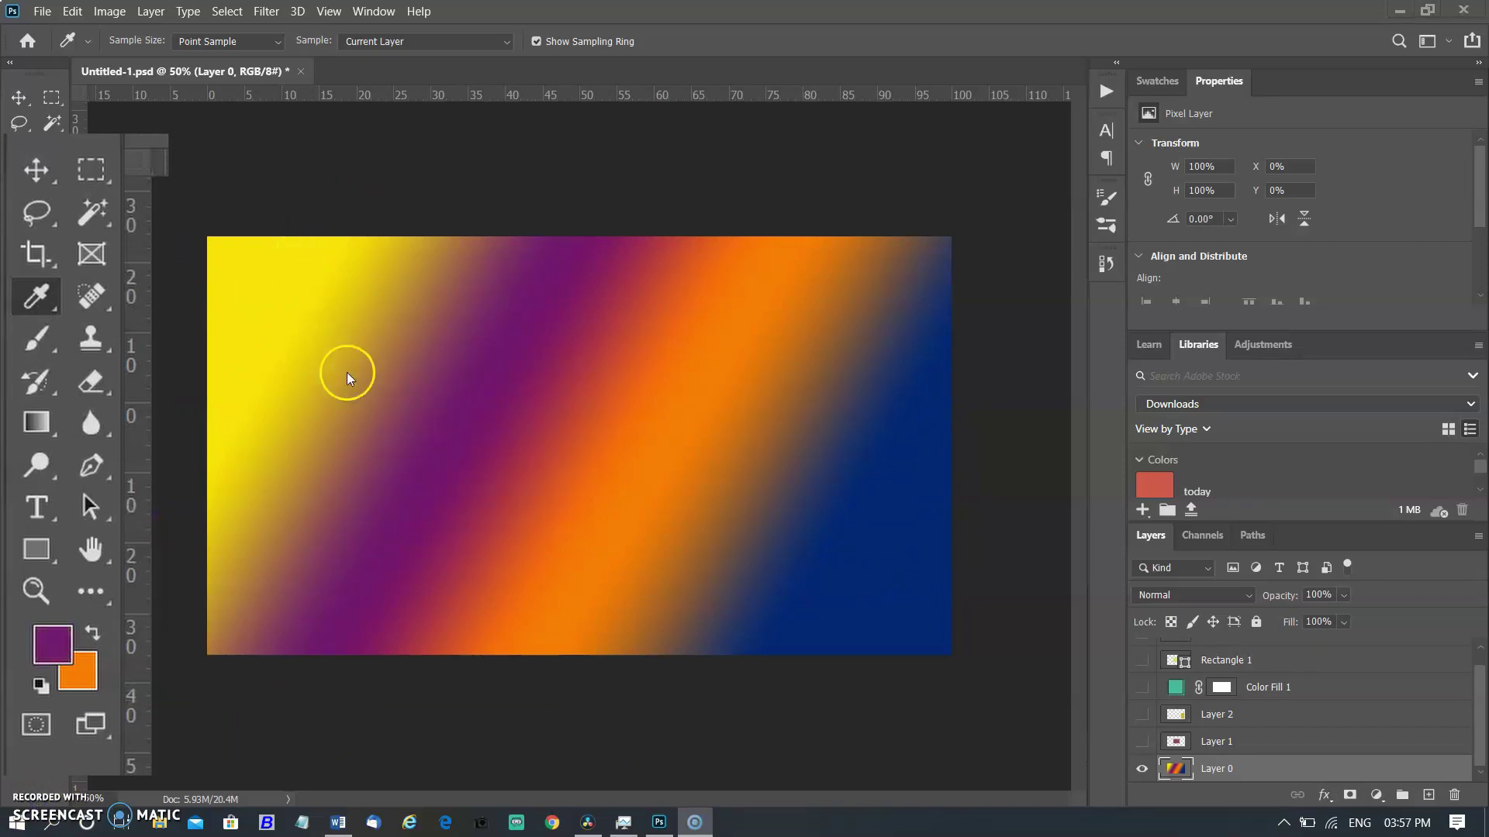
{"action": "left_click", "coordinate": [279, 327]}
{"action": "left_click", "coordinate": [817, 542]}
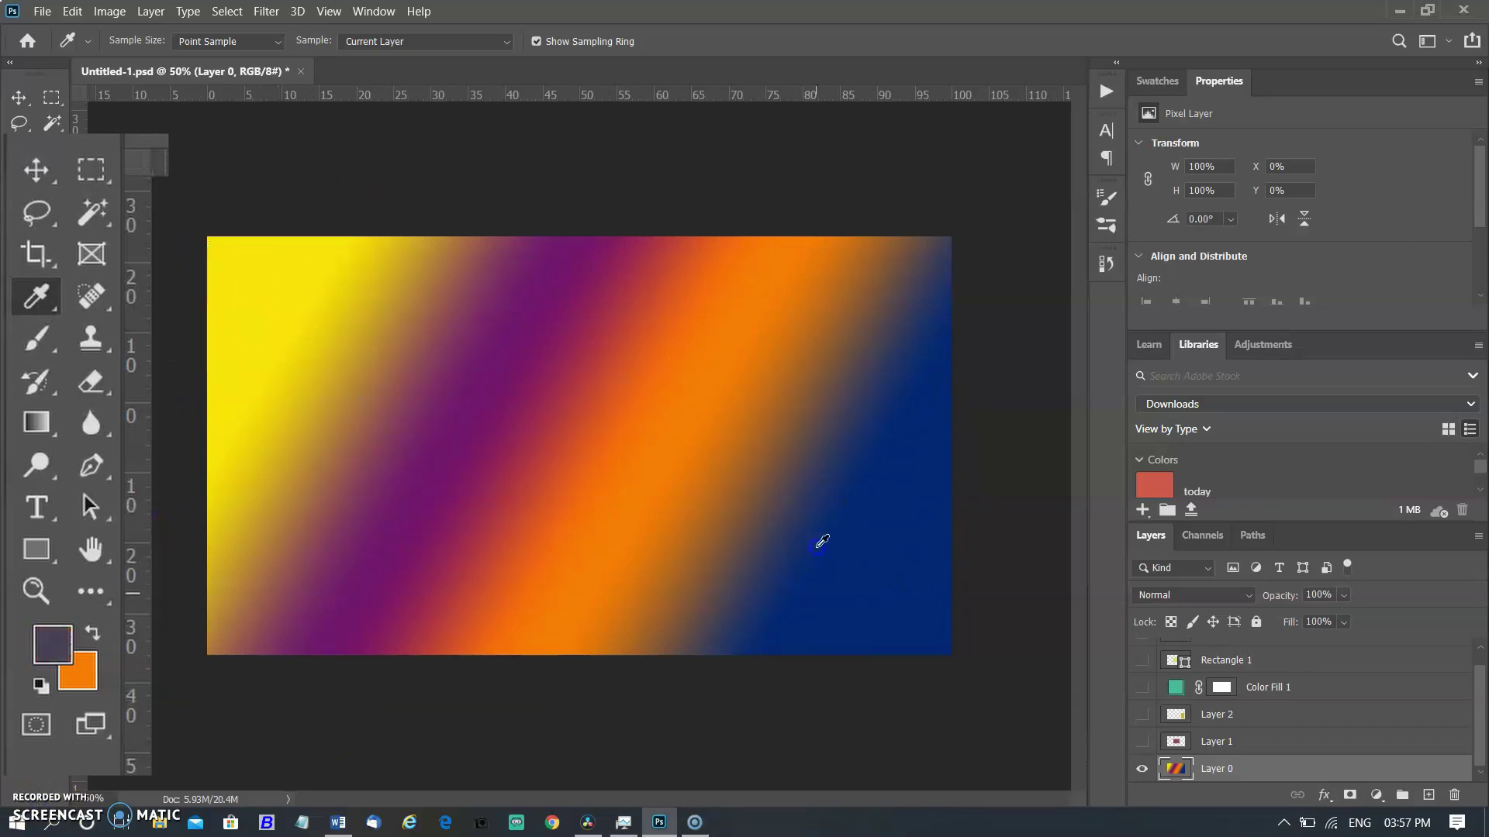
{"action": "left_click", "coordinate": [704, 398]}
{"action": "left_click_drag", "start_coordinate": [709, 391], "coordinate": [487, 338]}
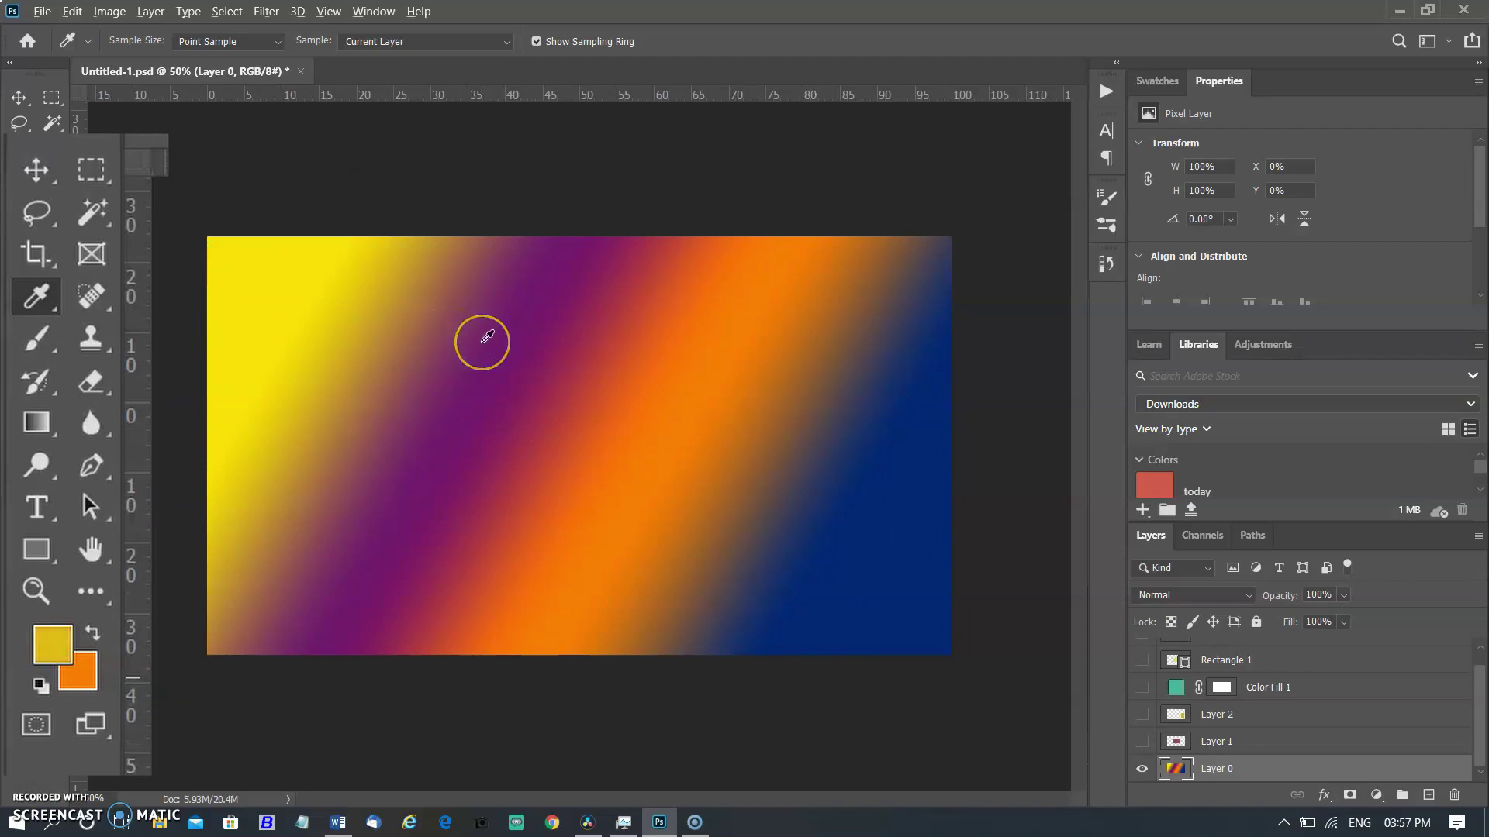
{"action": "key", "text": "x"}
{"action": "left_click", "coordinate": [912, 607]}
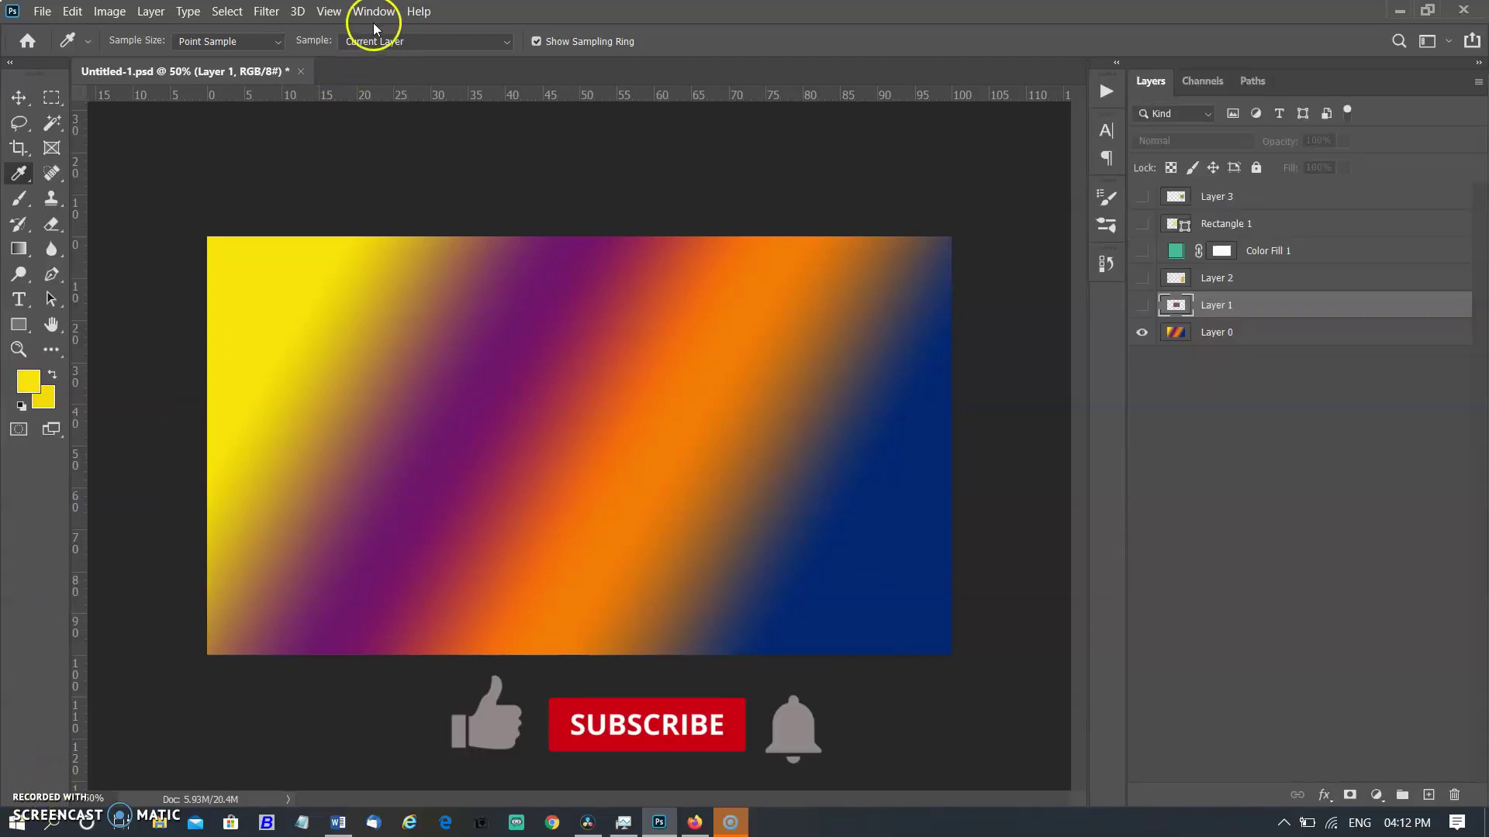
Show the Swatches panel, and make Layer 1 and Layer 2 visible
{"action": "left_click", "coordinate": [376, 12]}
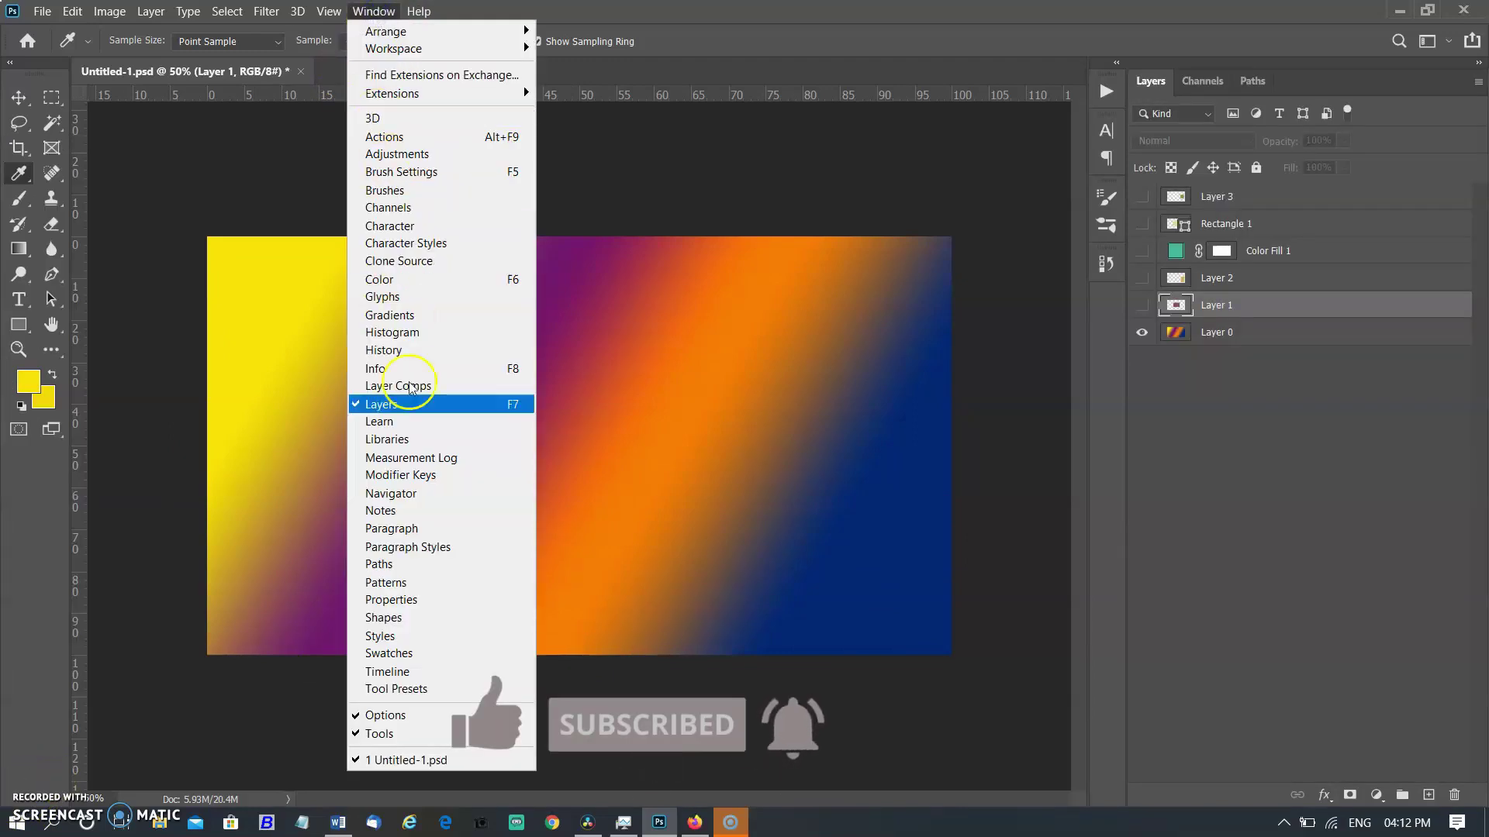
{"action": "left_click", "coordinate": [397, 655]}
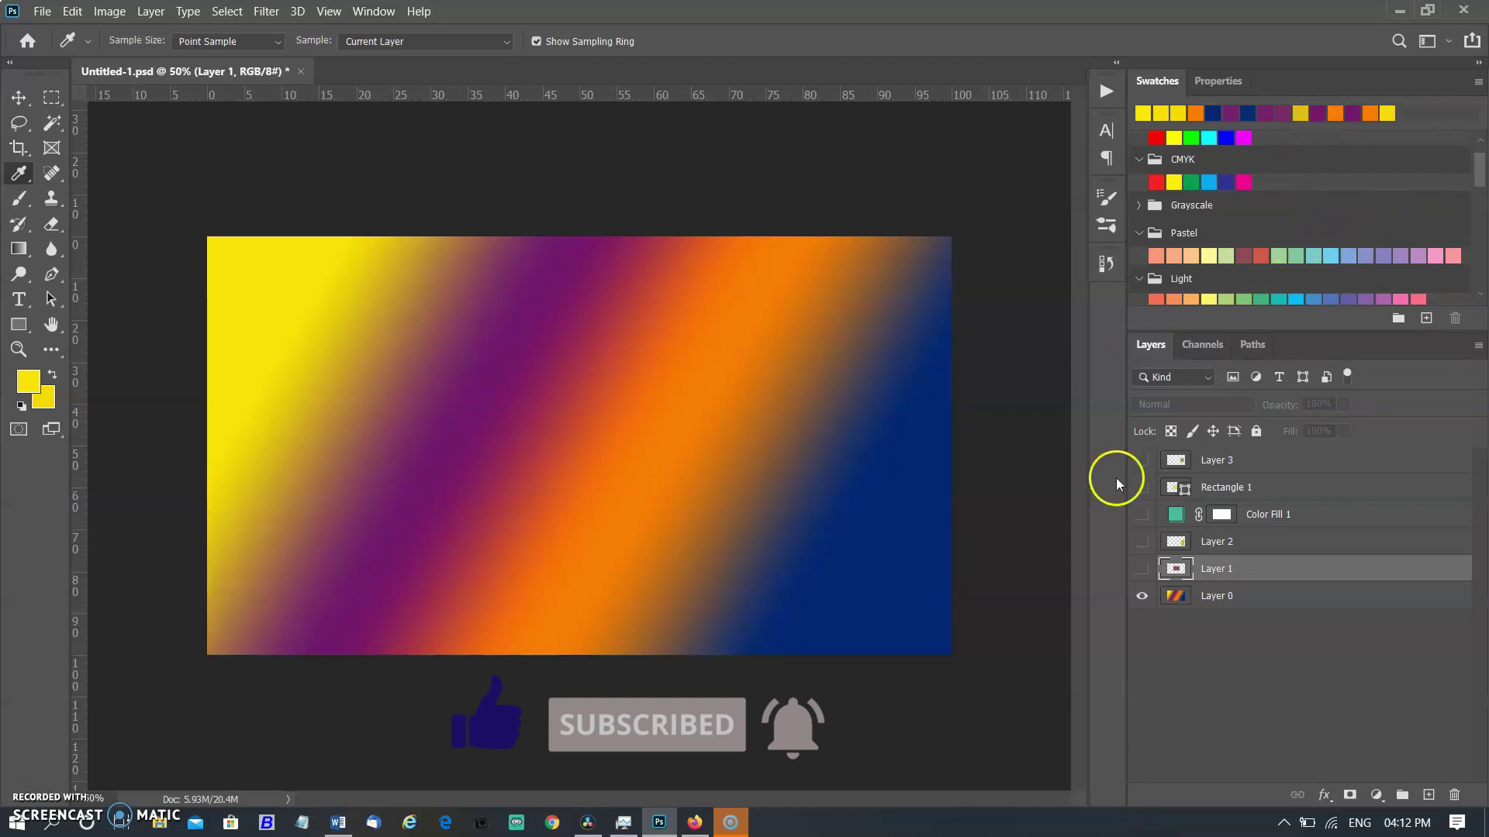
{"action": "left_click", "coordinate": [1142, 568]}
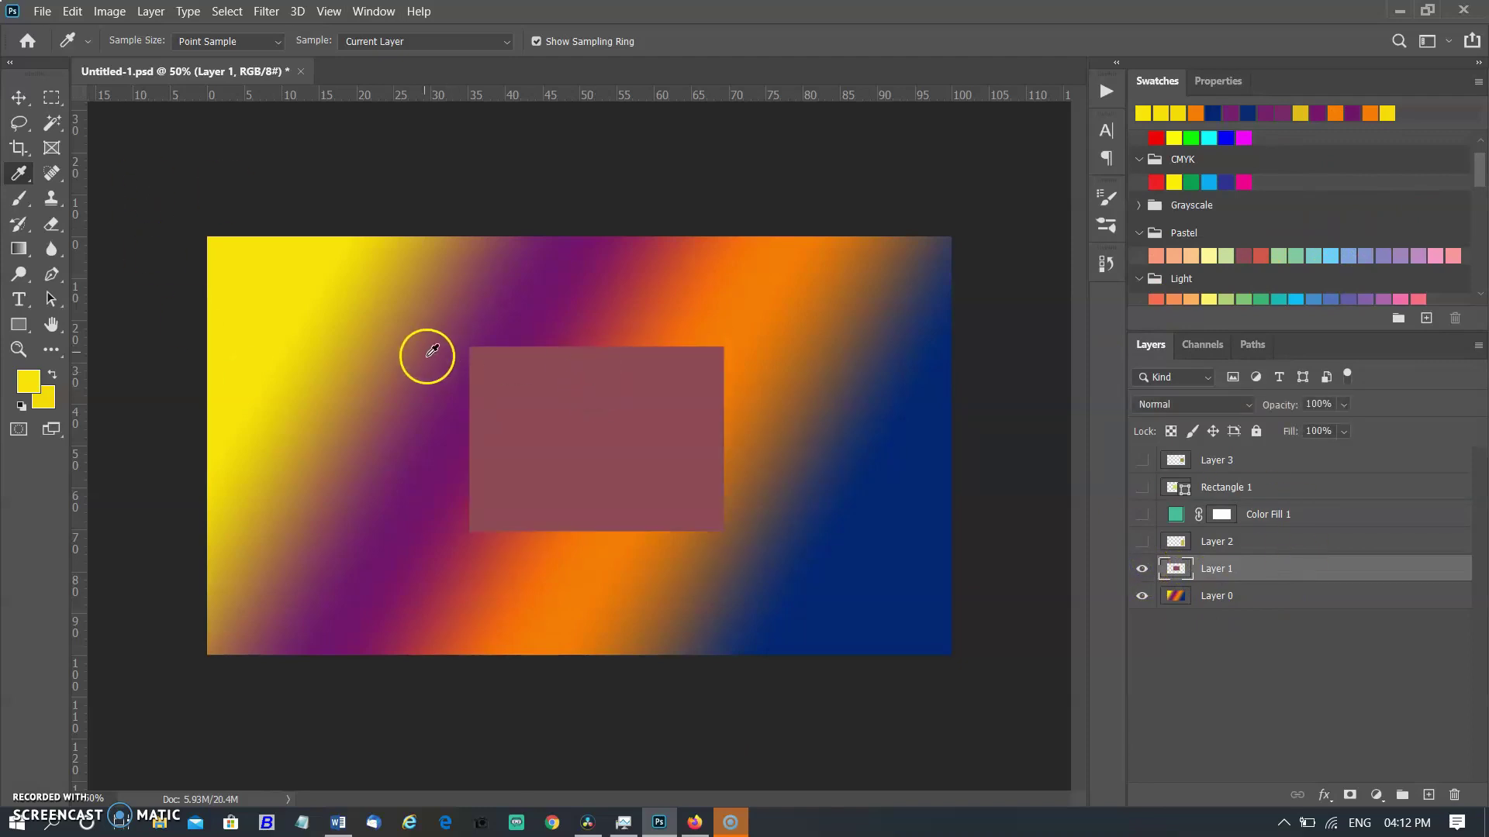
{"action": "left_click", "coordinate": [1239, 552]}
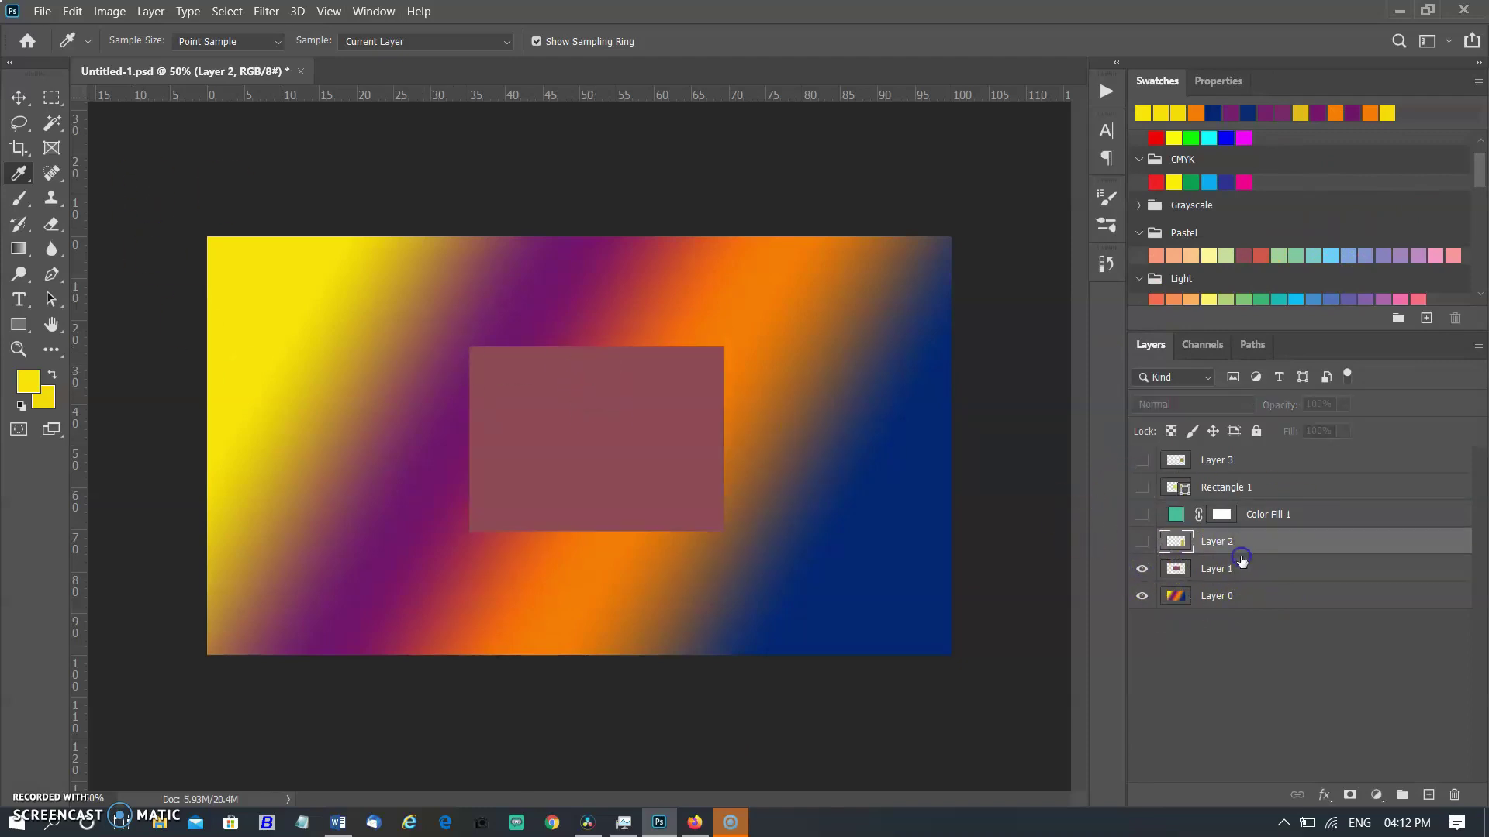
{"action": "left_click", "coordinate": [1142, 542]}
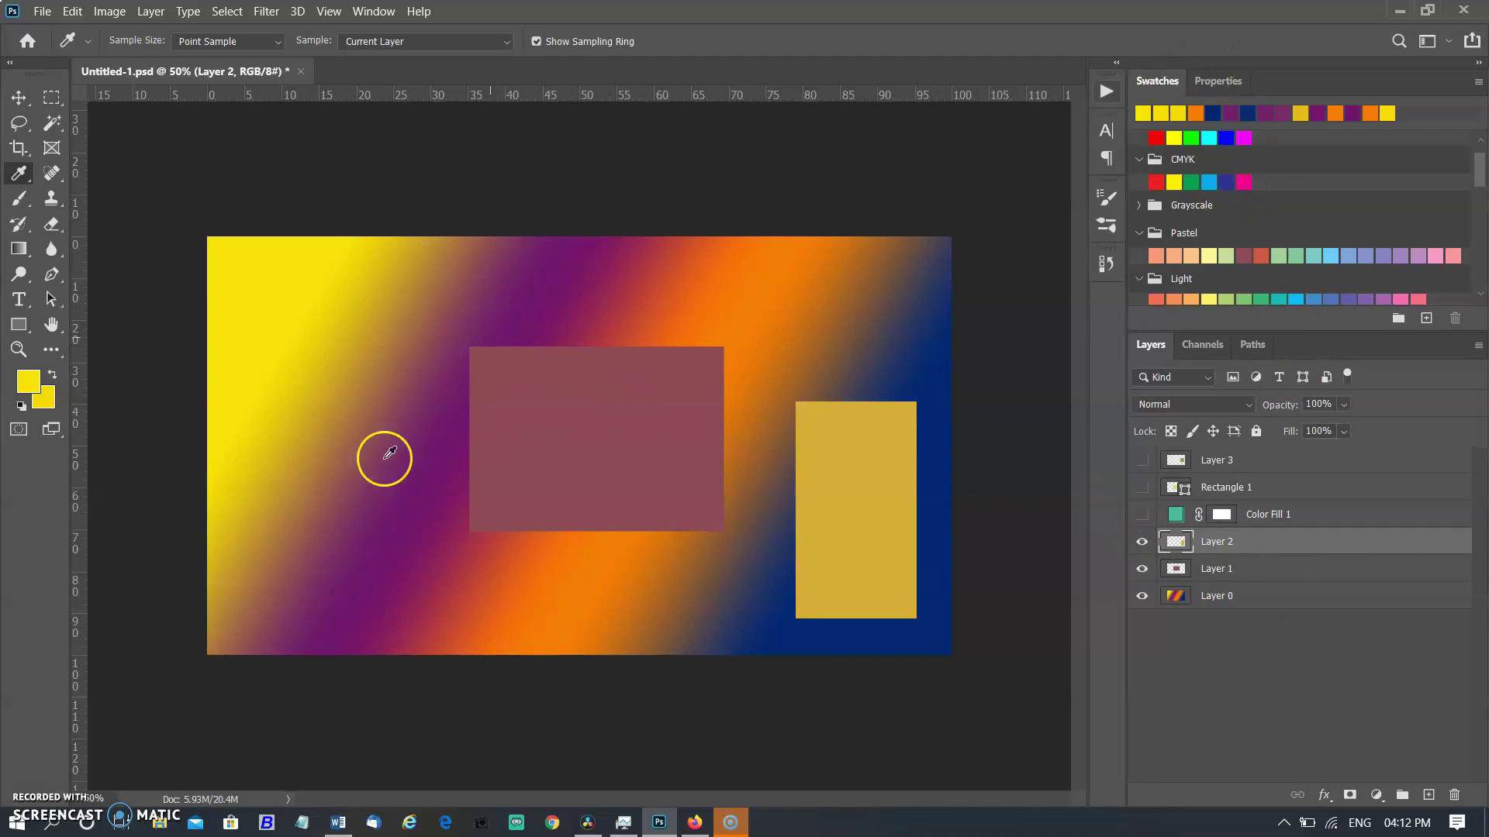
Apply a pastel peach swatch to Layer 1 as a clipped color fill
{"action": "scroll", "coordinate": [1209, 194], "scroll_direction": "down", "scroll_amount": 1}
{"action": "left_click_drag", "start_coordinate": [1174, 208], "coordinate": [1277, 568]}
{"action": "left_click_drag", "start_coordinate": [1259, 774], "coordinate": [1260, 776]}
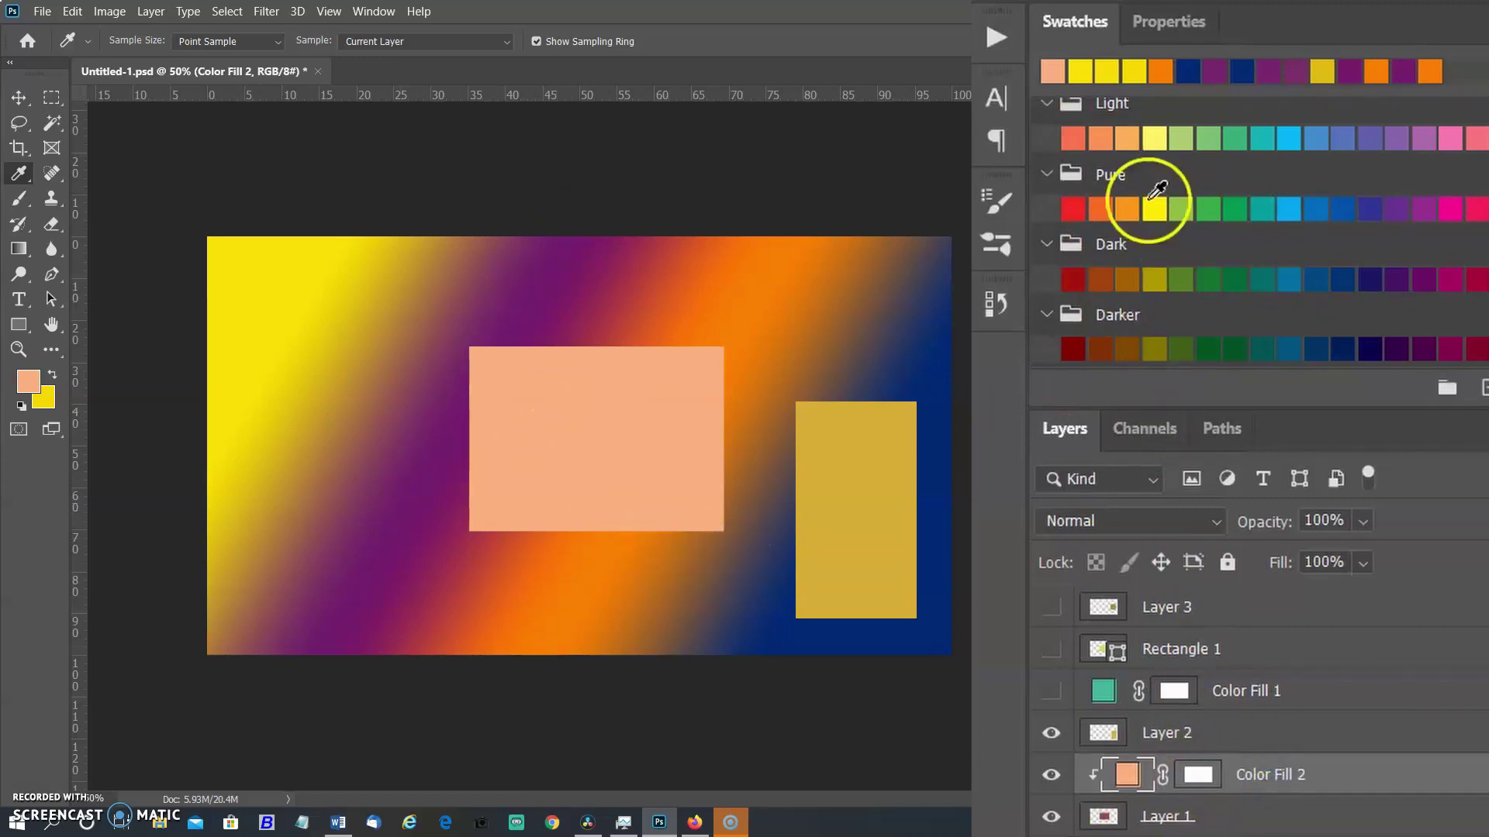
Try light violet, light purple, pure blue and recently used swatches on the color fill clipped to Layer 1
{"action": "left_click", "coordinate": [1369, 138]}
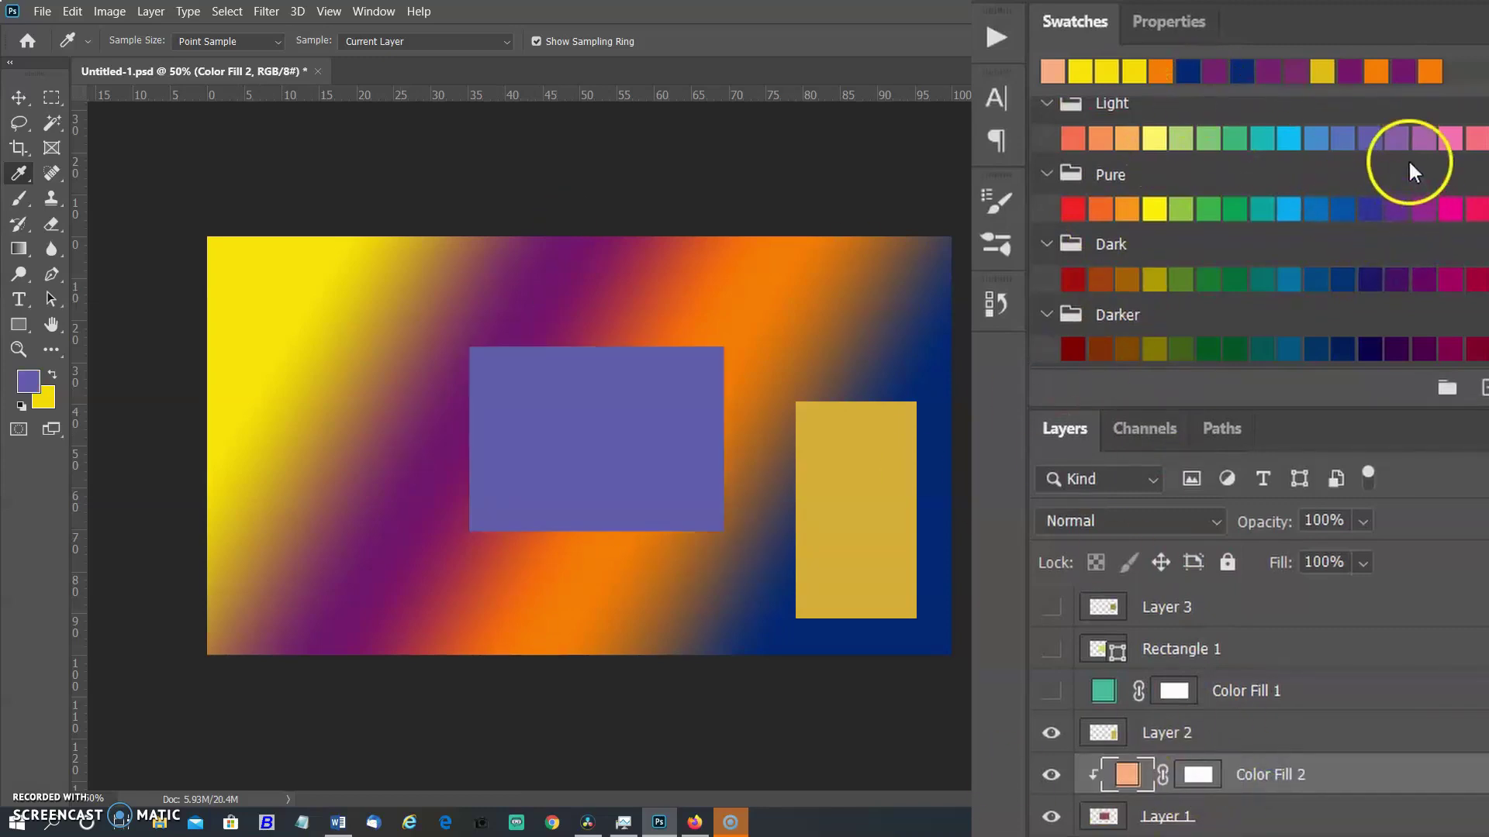
{"action": "left_click", "coordinate": [1373, 140]}
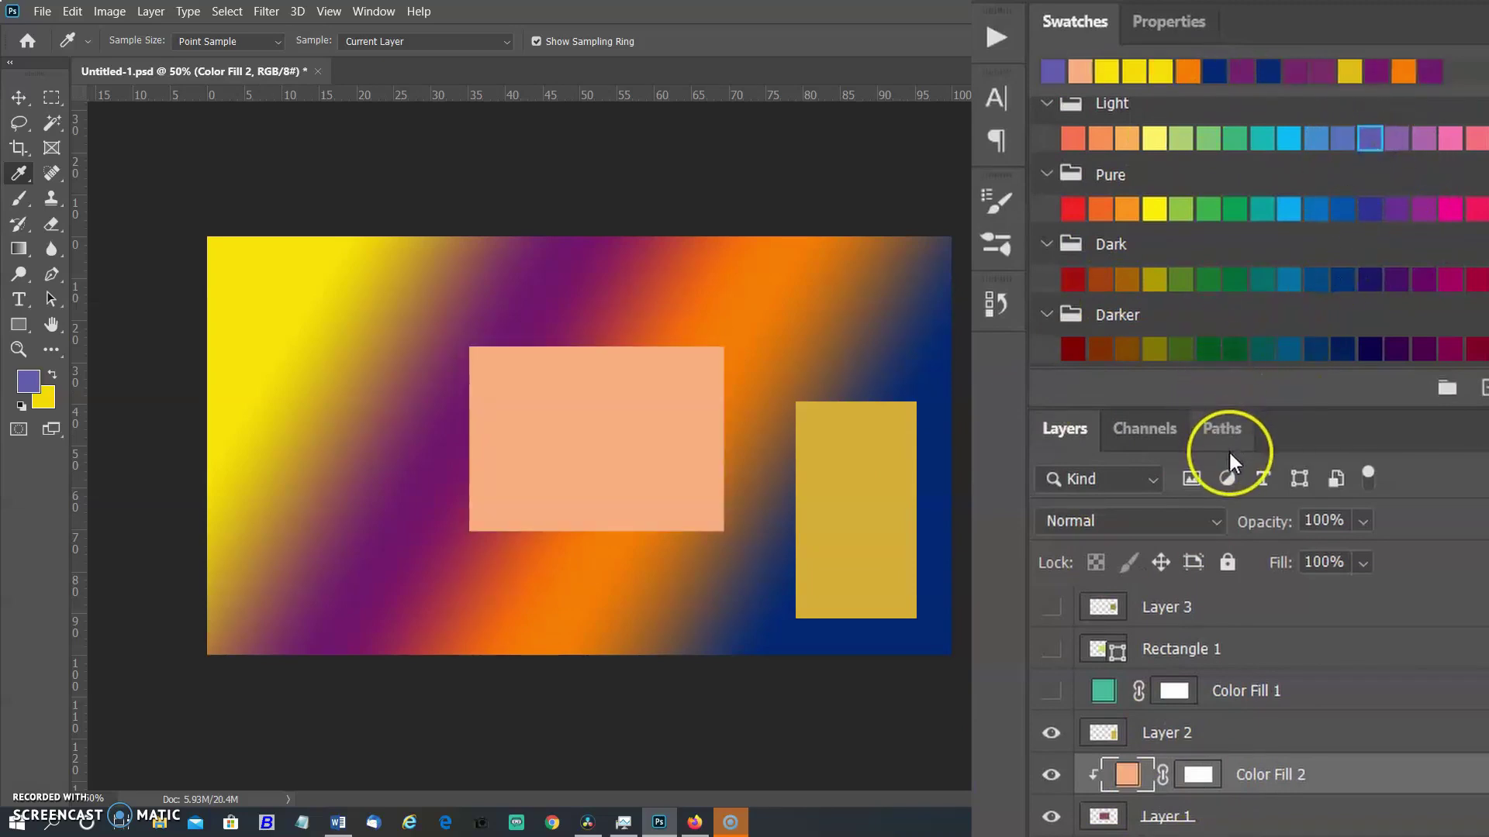
{"action": "left_click", "coordinate": [1423, 138]}
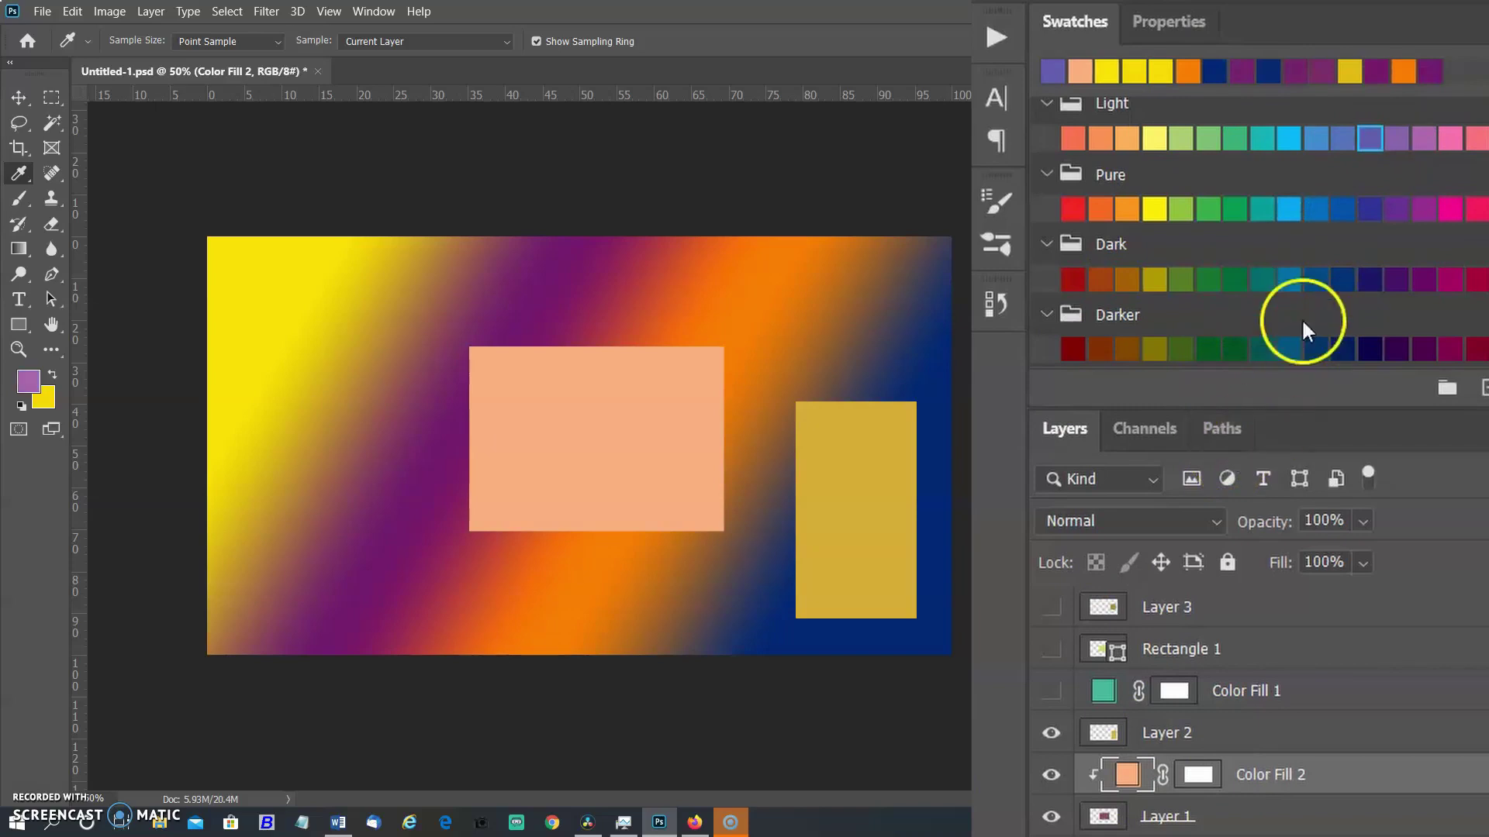
{"action": "left_click", "coordinate": [1316, 209]}
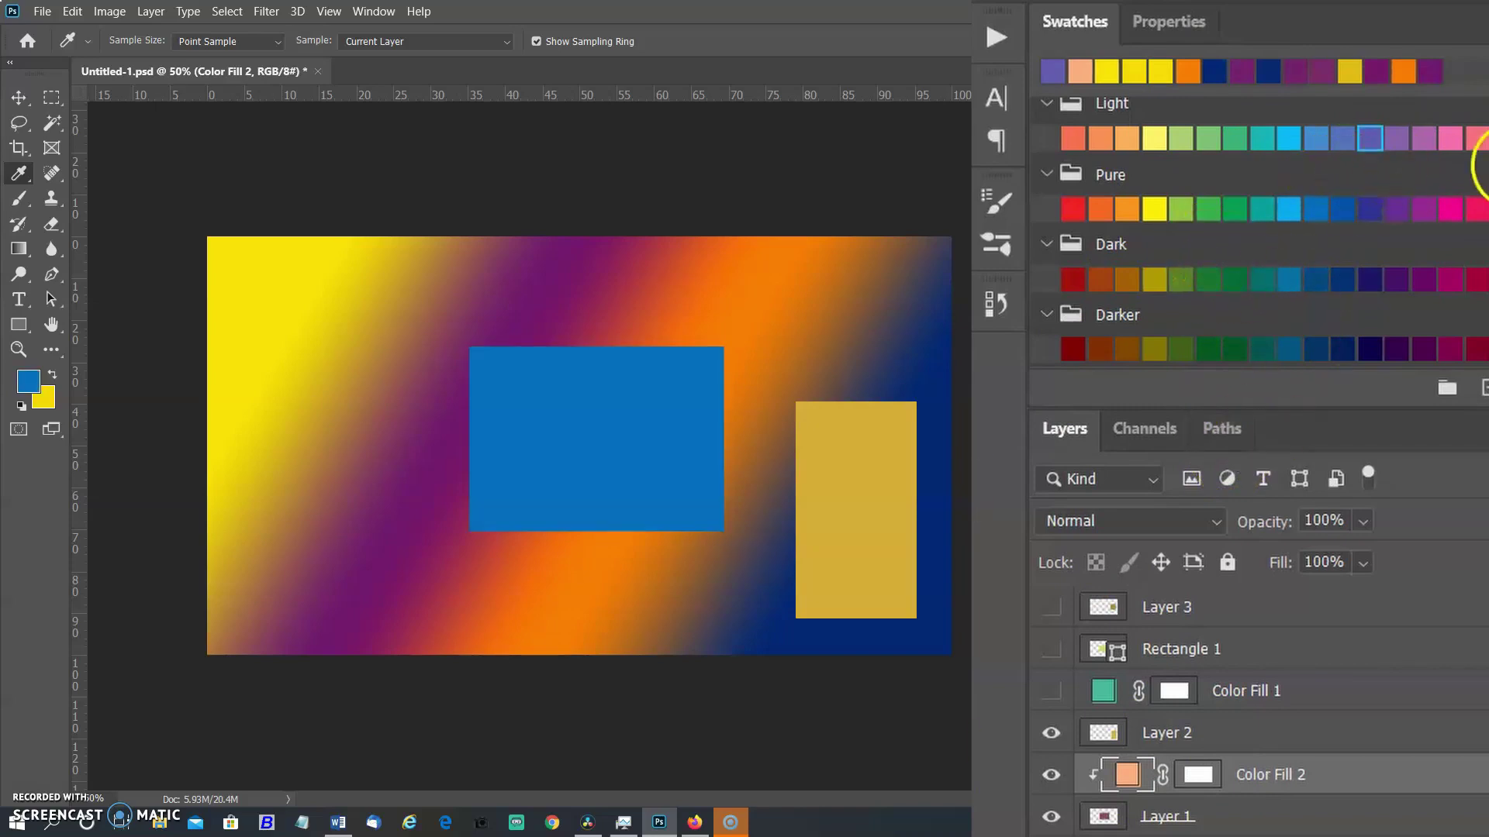
{"action": "left_click_drag", "start_coordinate": [1427, 138], "coordinate": [1435, 157]}
{"action": "left_click", "coordinate": [1315, 236]}
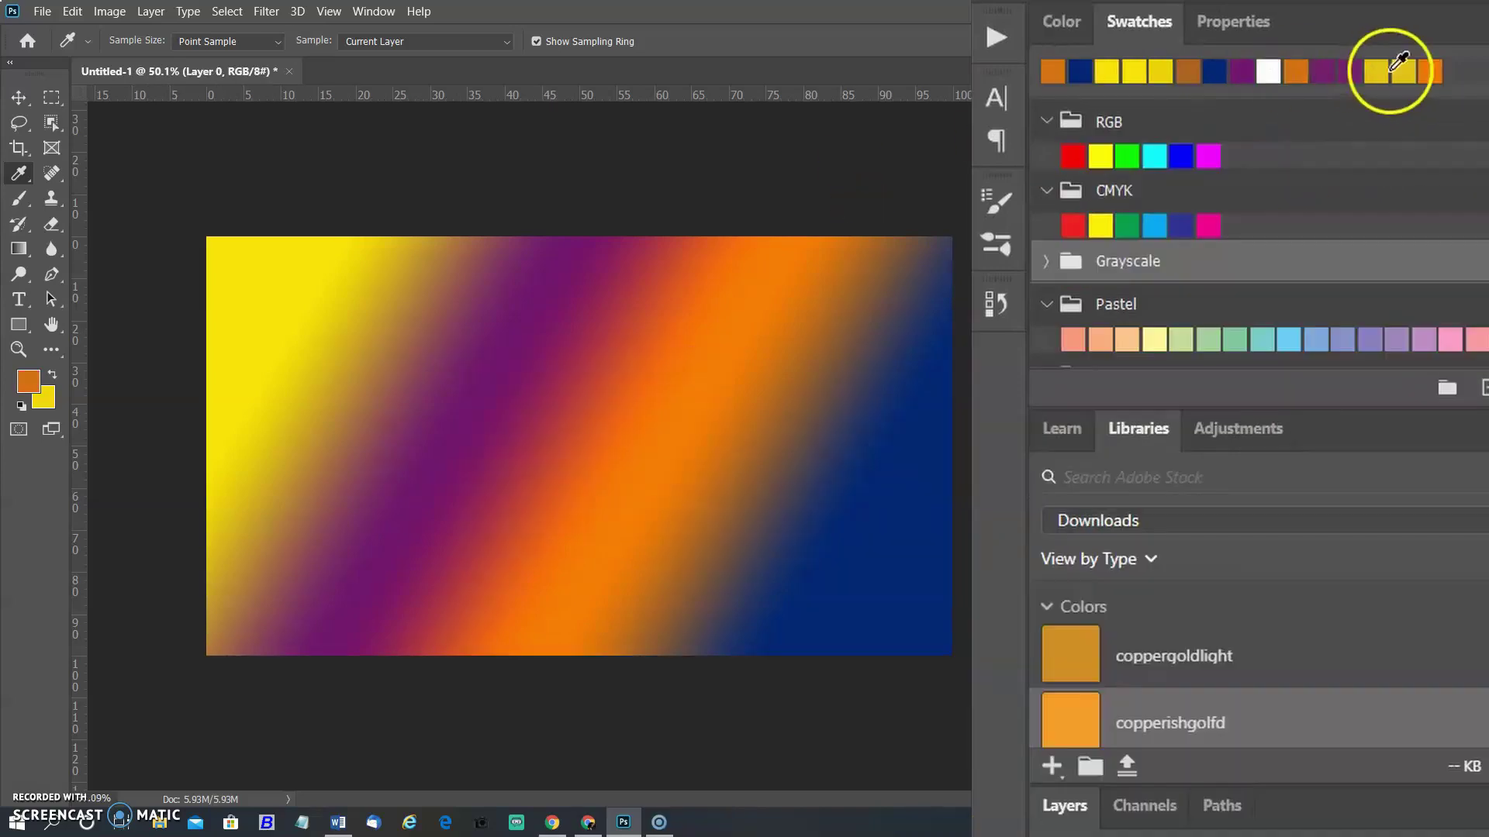
{"action": "left_click", "coordinate": [1379, 73]}
{"action": "left_click", "coordinate": [1297, 71]}
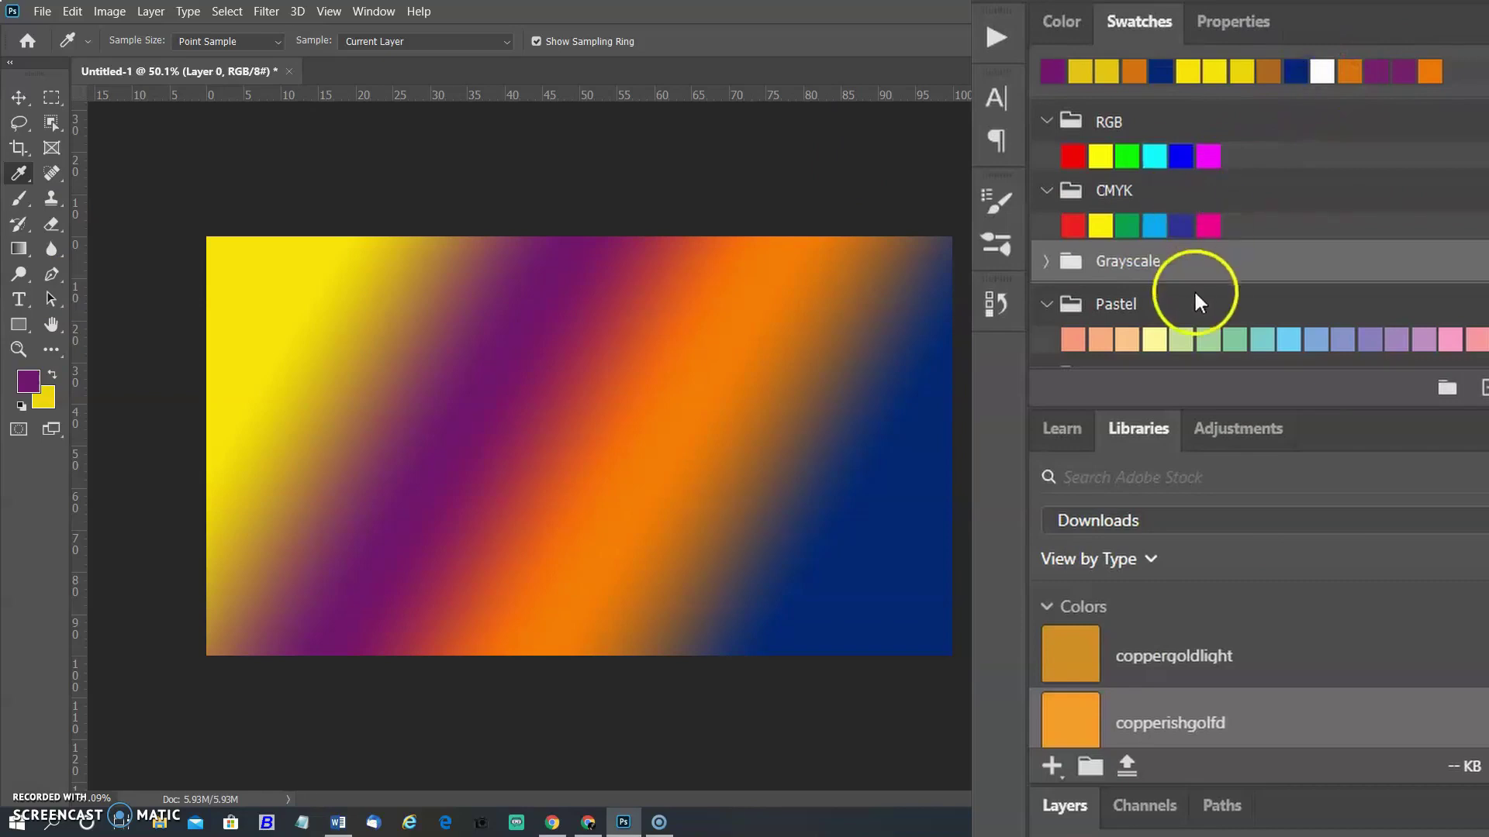
Pick the pastel green swatch as the foreground color, and sample purple, orange and yellow tones from the gradient
{"action": "left_click", "coordinate": [1181, 339]}
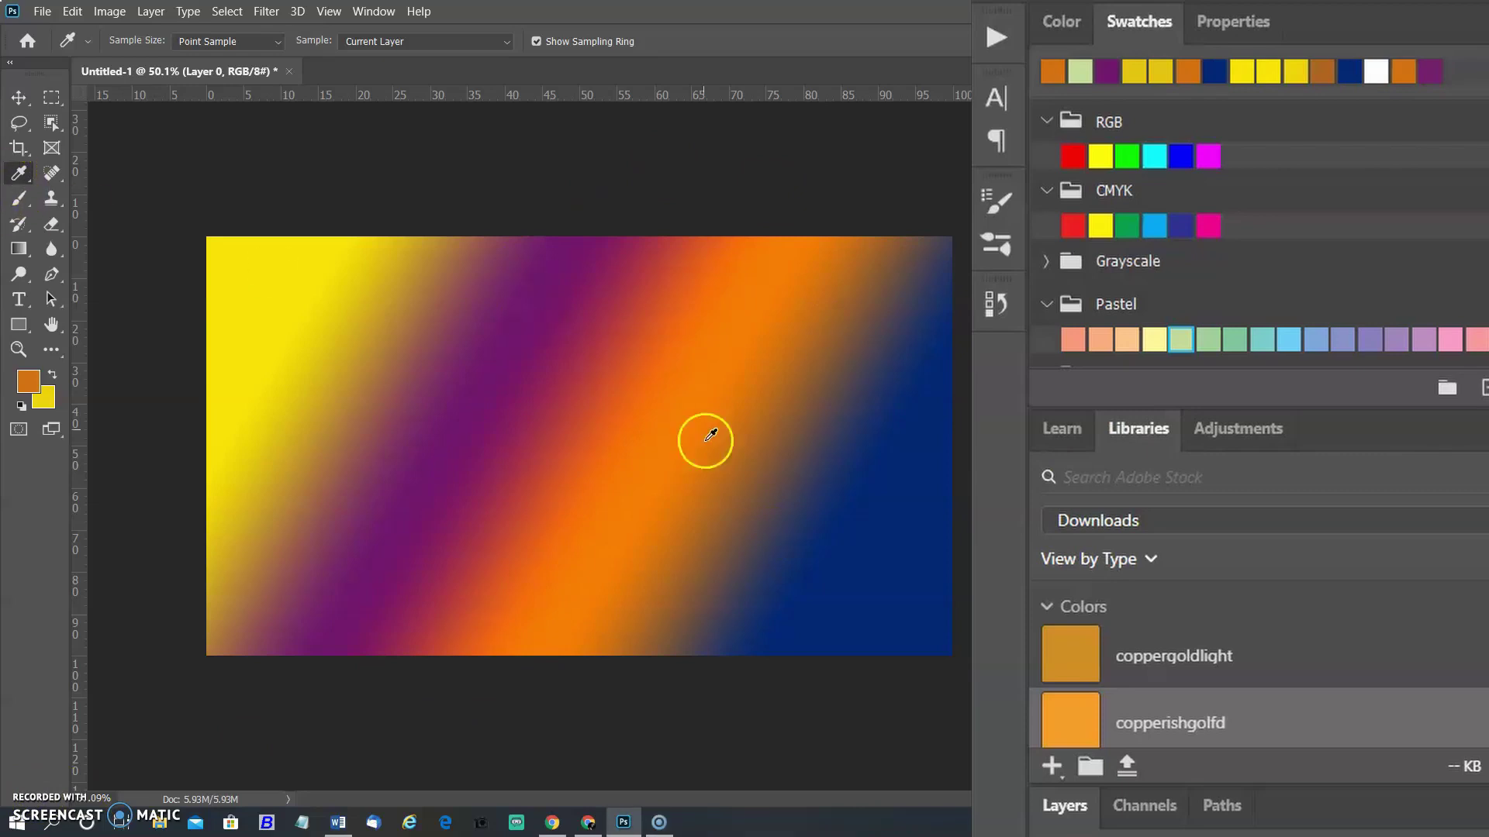
{"action": "left_click", "coordinate": [507, 367]}
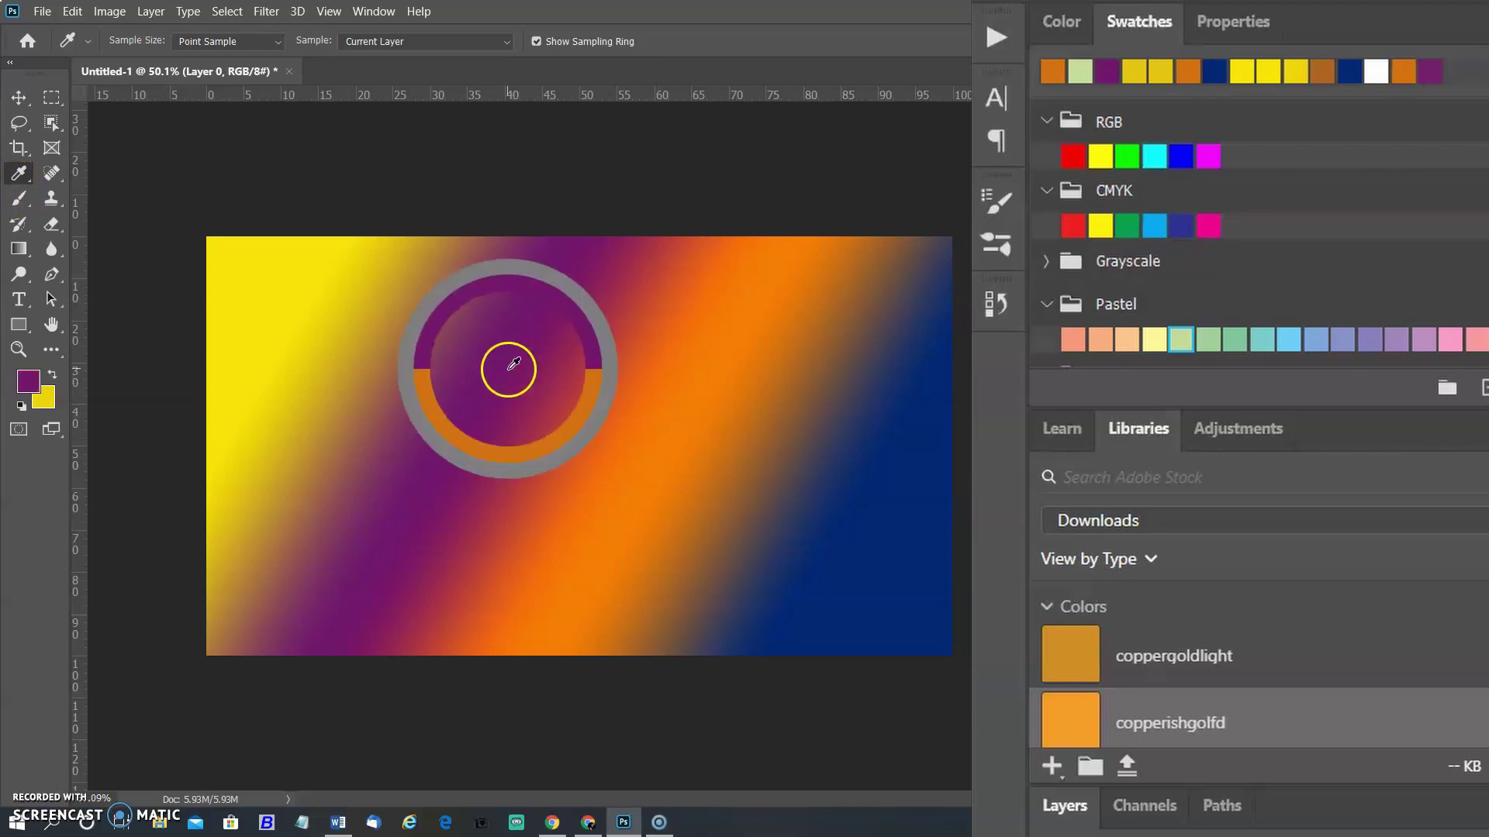
{"action": "left_click", "coordinate": [690, 465]}
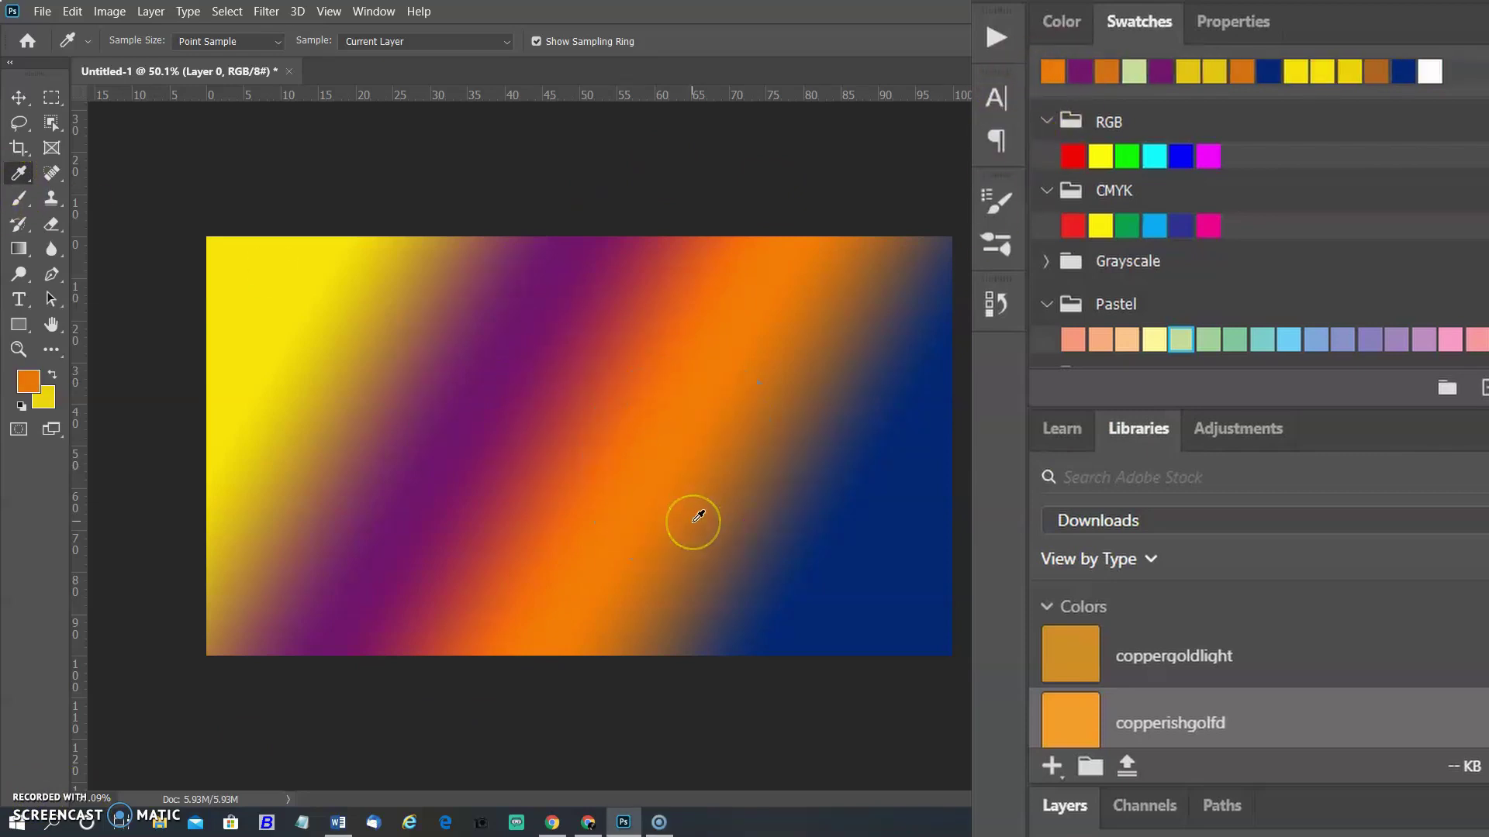
{"action": "left_click", "coordinate": [342, 341]}
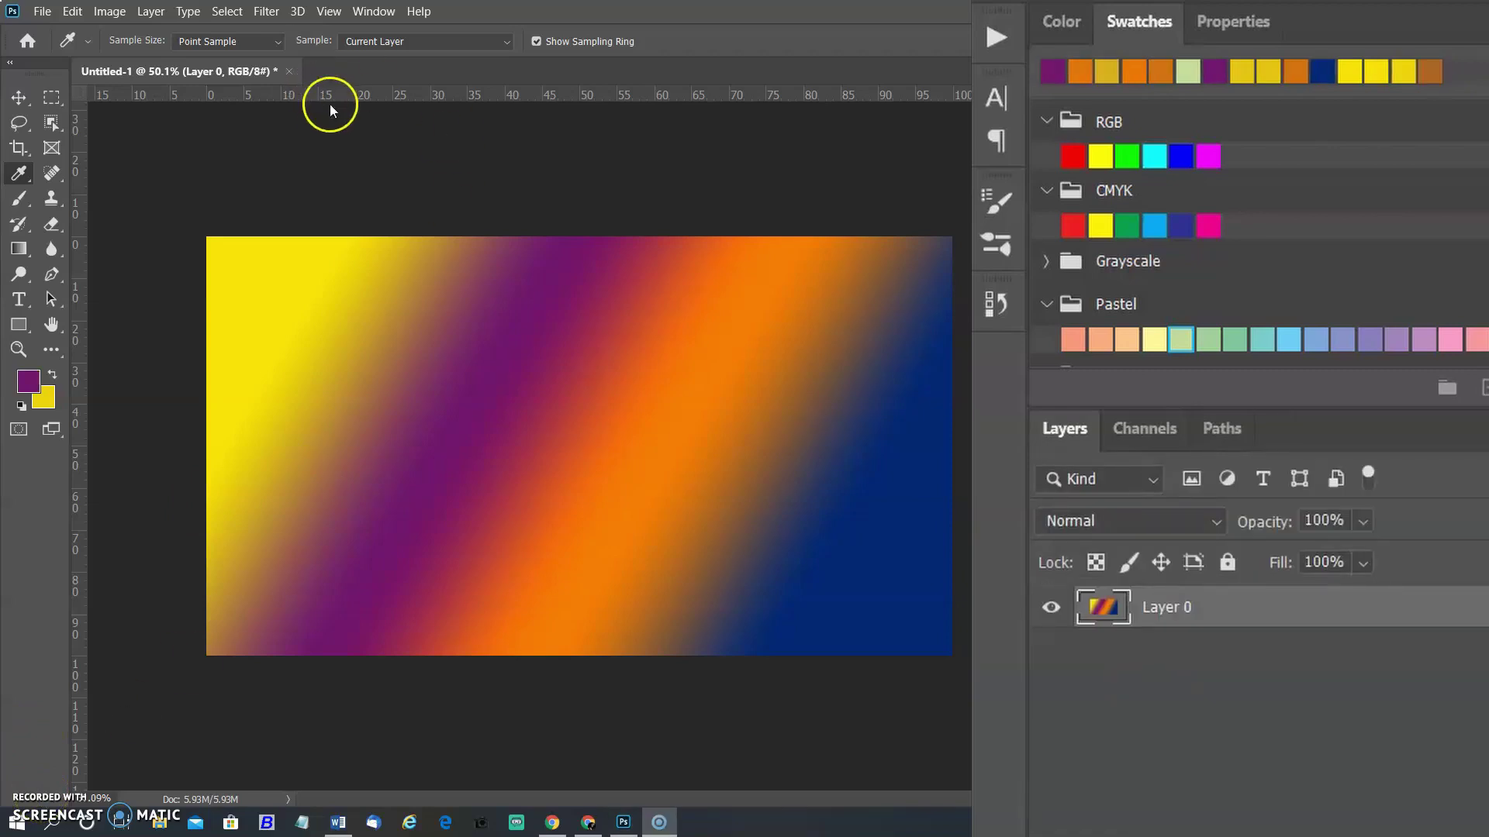
Show the Libraries panel, and save the mauve between the gradient's yellow and purple bands as a swatch and library color named my_purple
{"action": "left_click", "coordinate": [372, 12]}
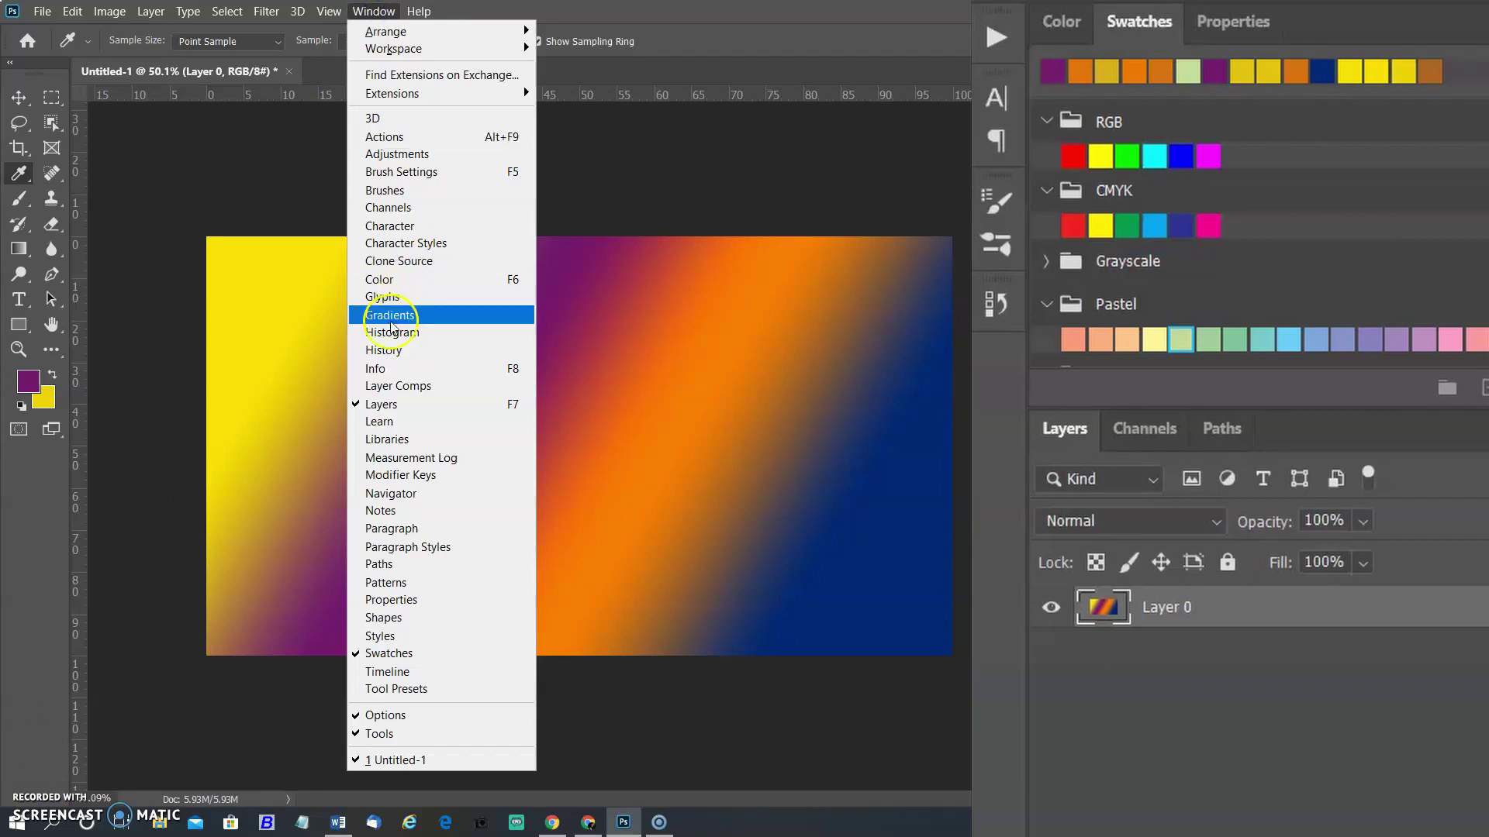
{"action": "left_click", "coordinate": [386, 439]}
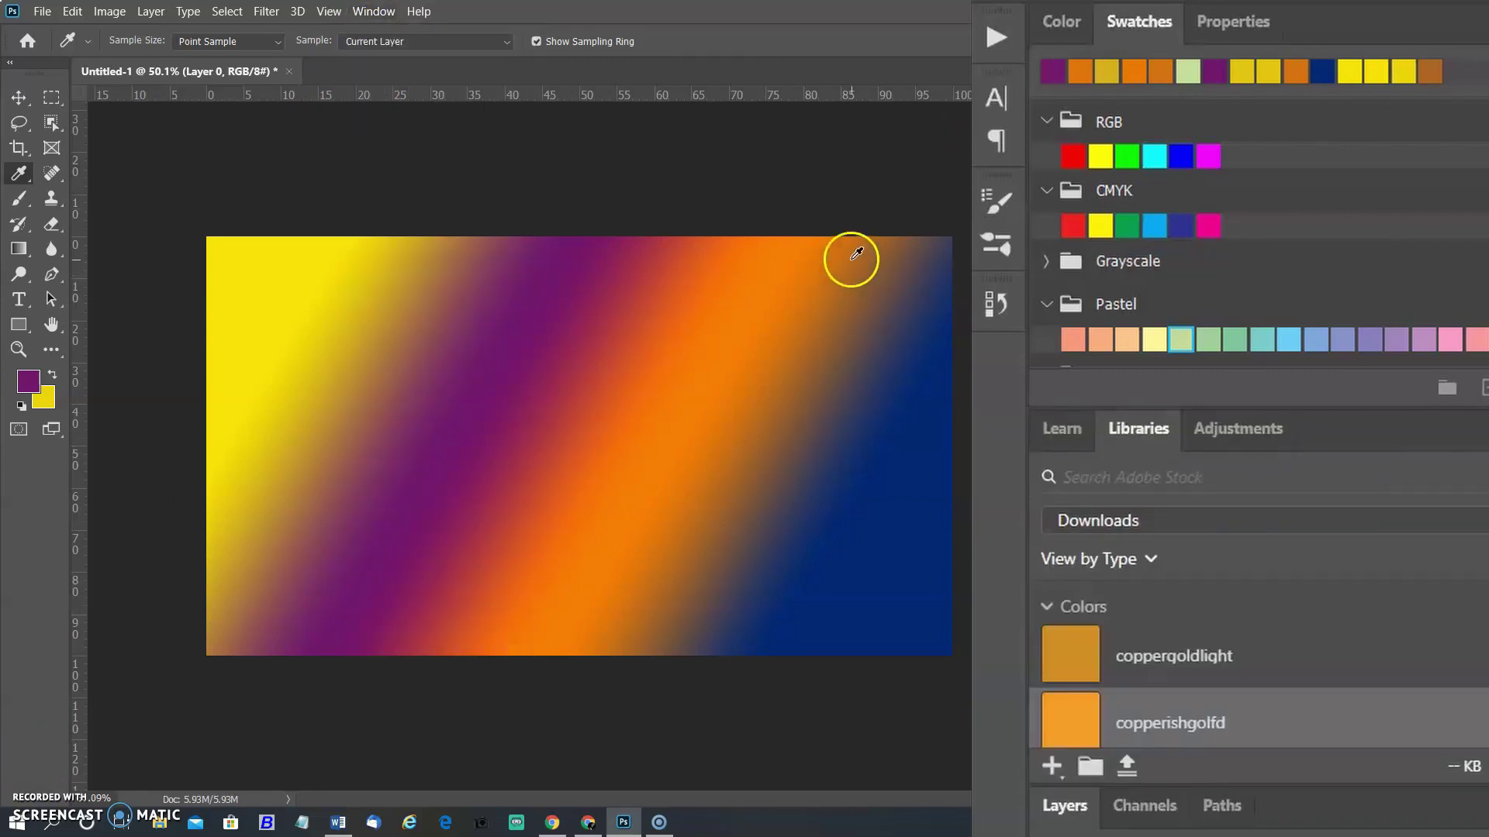
{"action": "left_click", "coordinate": [393, 407]}
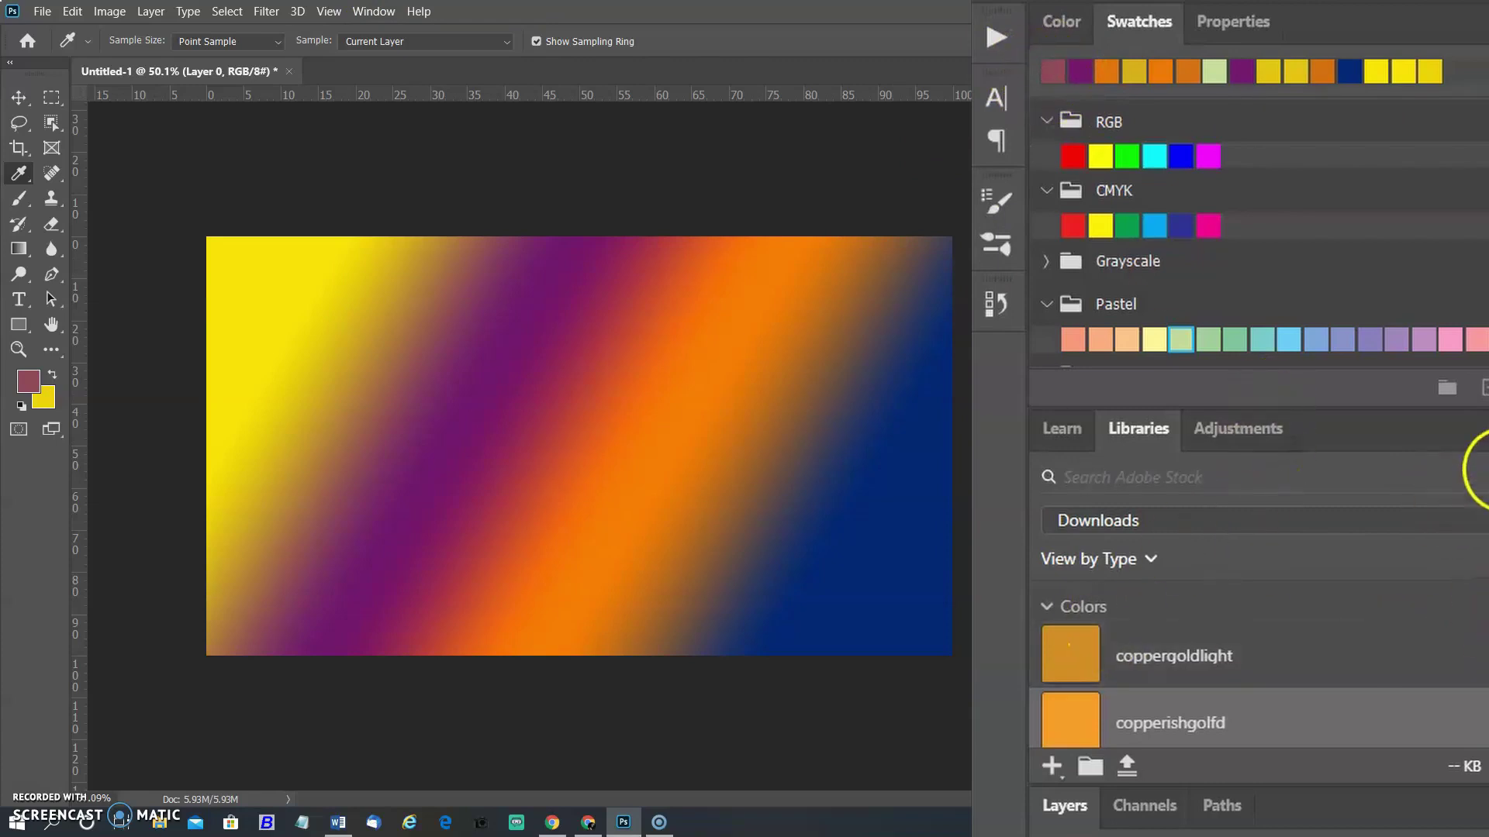
{"action": "left_click", "coordinate": [1471, 387]}
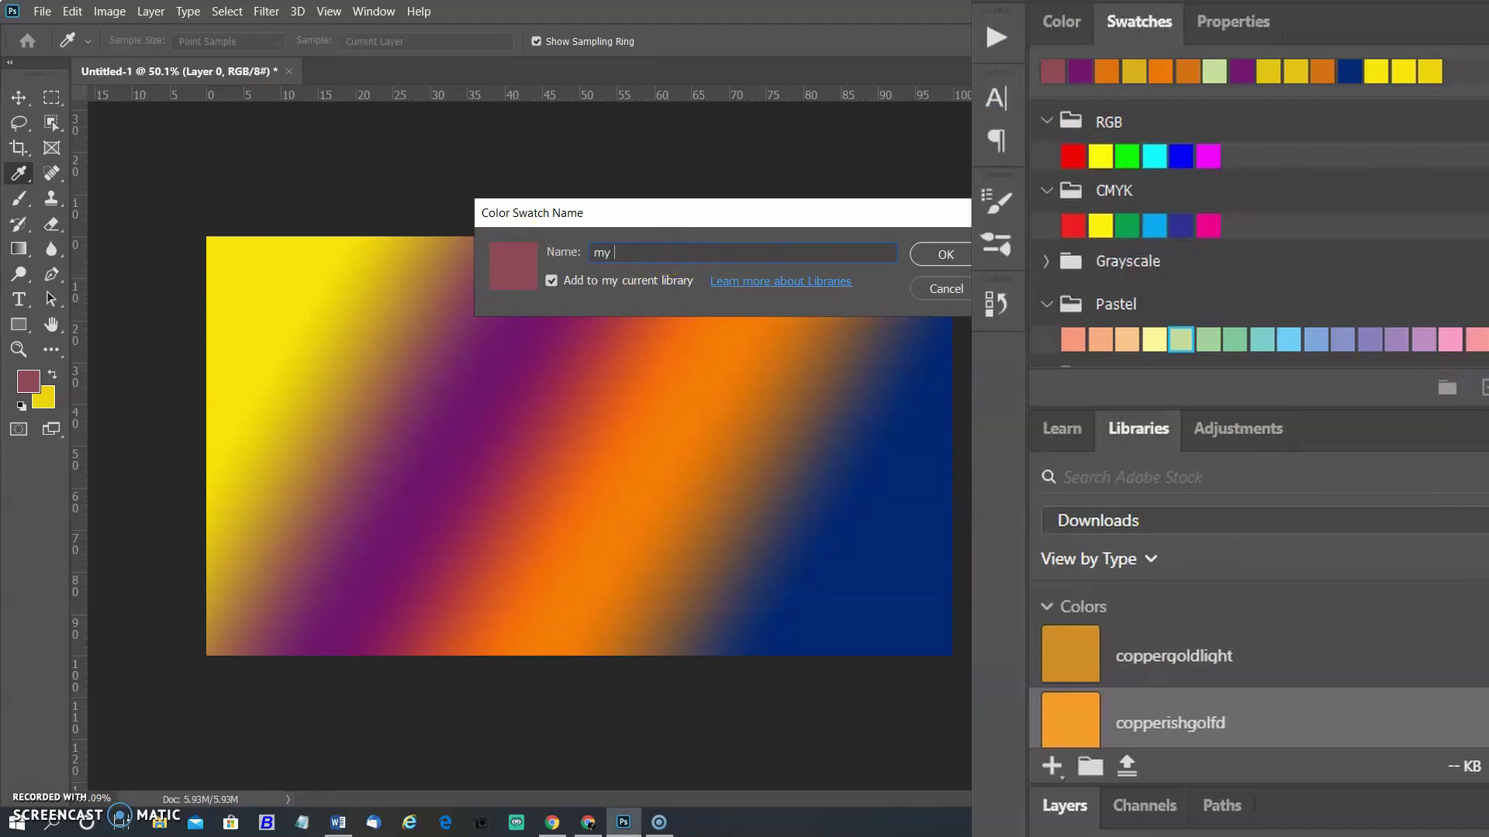
{"action": "type", "text": "my_pur"}
{"action": "key", "text": "Return"}
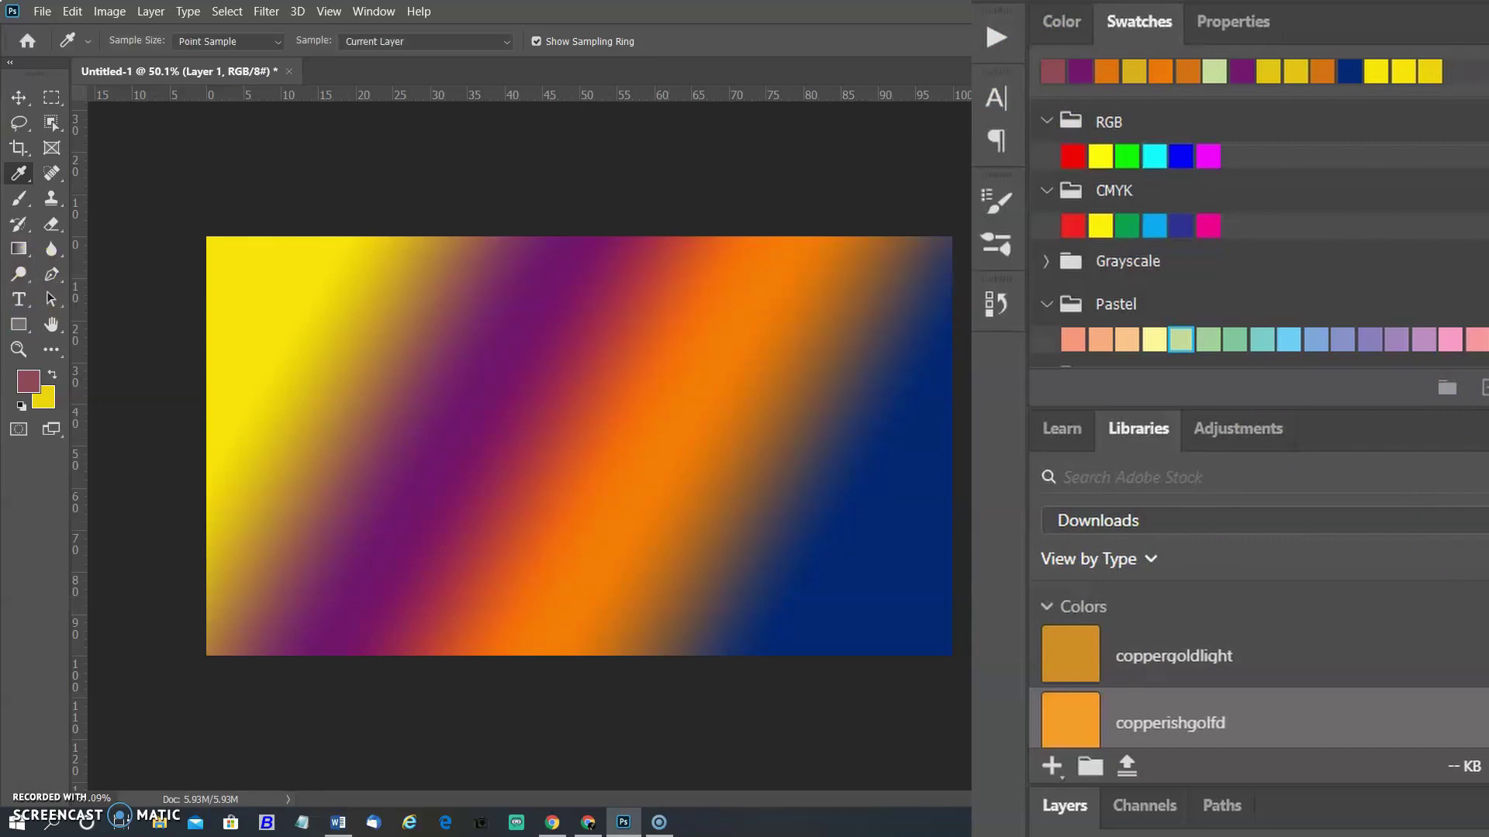
Select a rectangular area in the middle of the canvas on Layer 1 and fill it with the mauve foreground color
{"action": "left_click", "coordinate": [51, 97]}
{"action": "left_click_drag", "start_coordinate": [724, 532], "coordinate": [469, 347]}
{"action": "key", "text": "alt+BackSpace"}
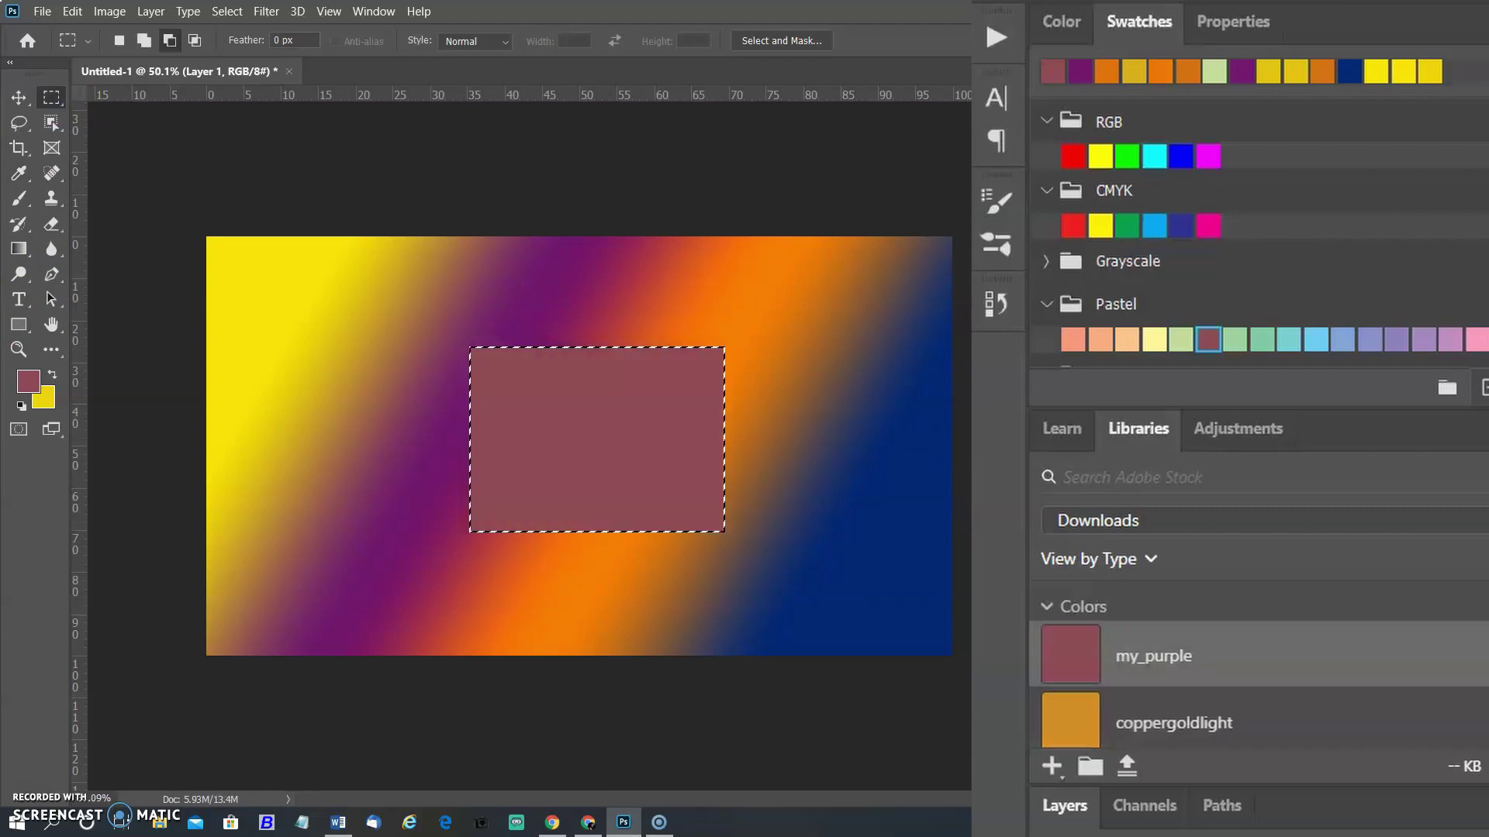
Add a new layer and fill a tall rectangular selection over the gradient's dark blue area with a gold foreground color
{"action": "left_click", "coordinate": [1085, 705]}
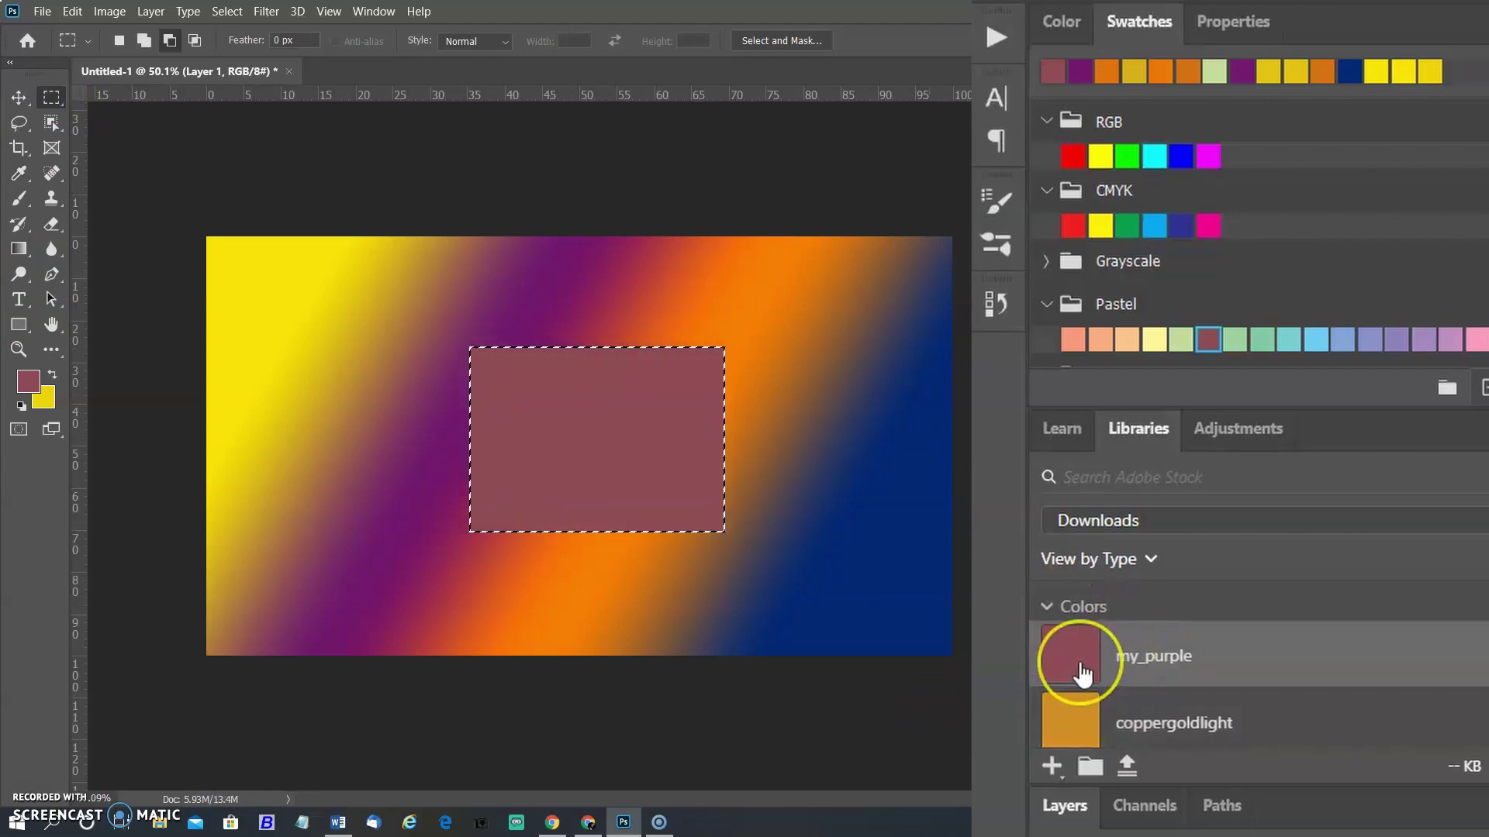
{"action": "key", "text": "ctrl+shift+alt+n"}
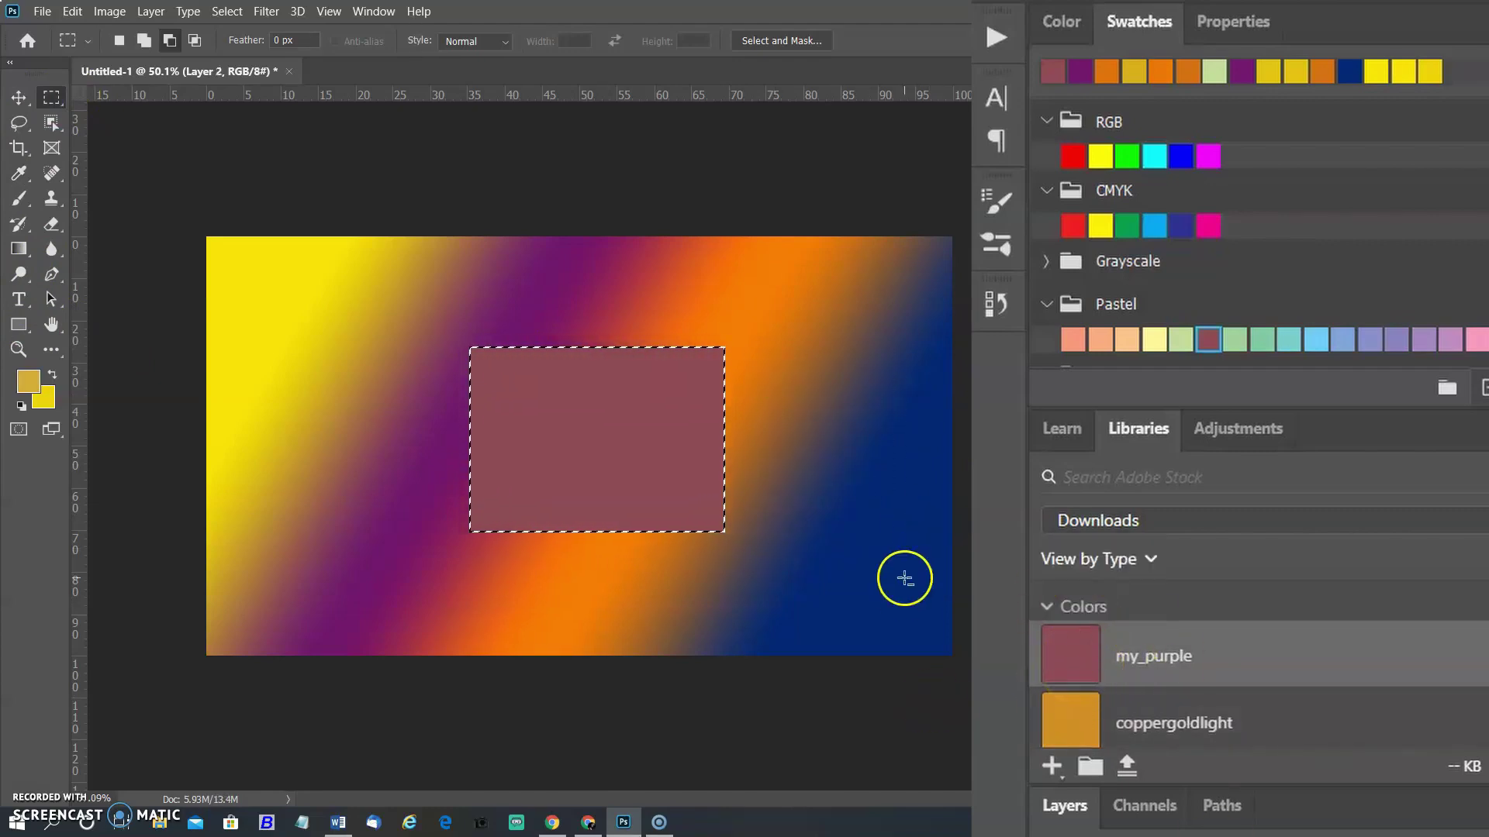
{"action": "key", "text": "ctrl+d"}
{"action": "left_click_drag", "start_coordinate": [796, 402], "coordinate": [919, 622]}
{"action": "key", "text": "alt+BackSpace"}
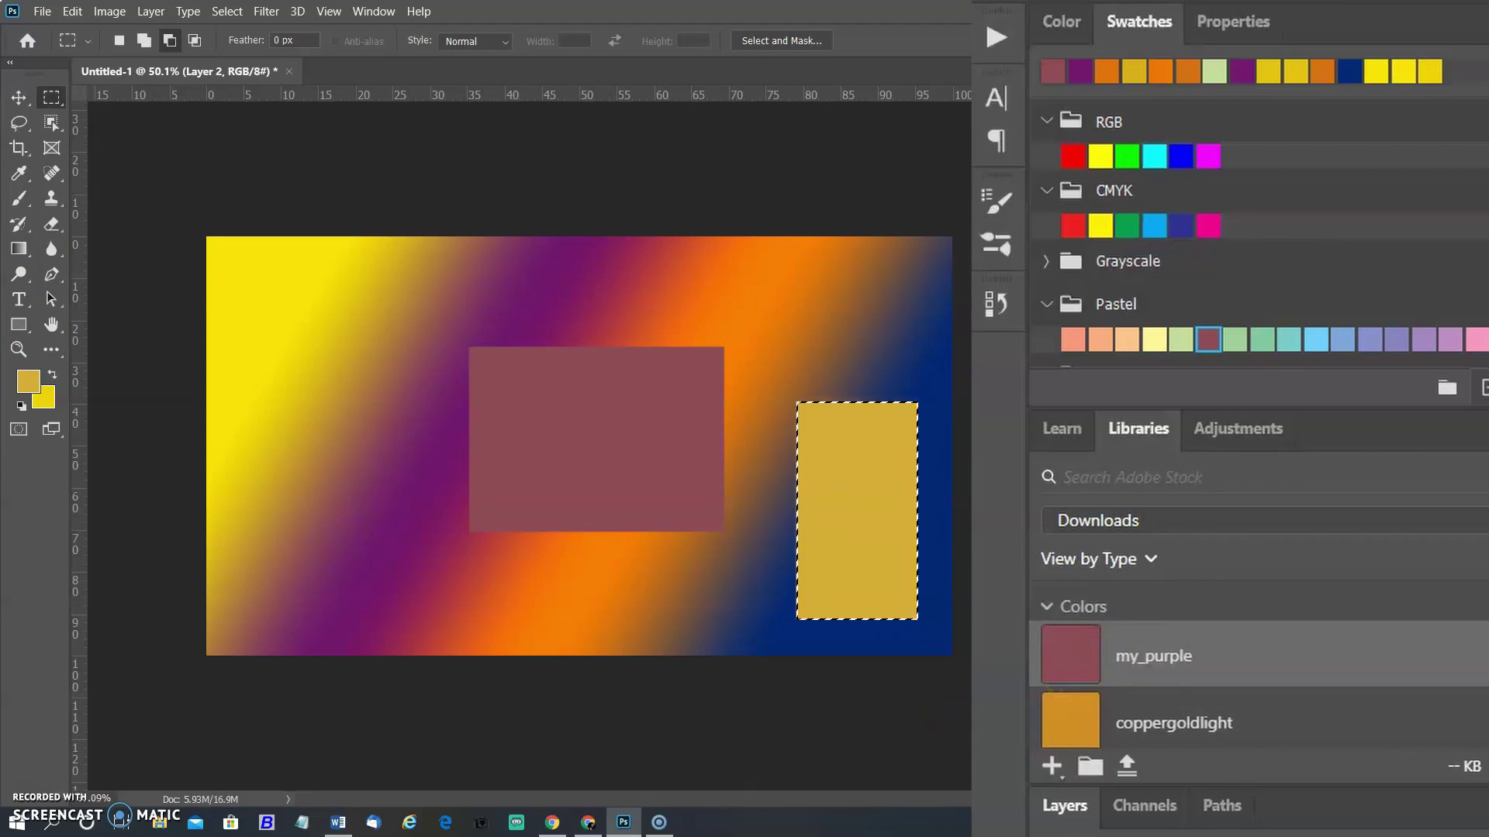
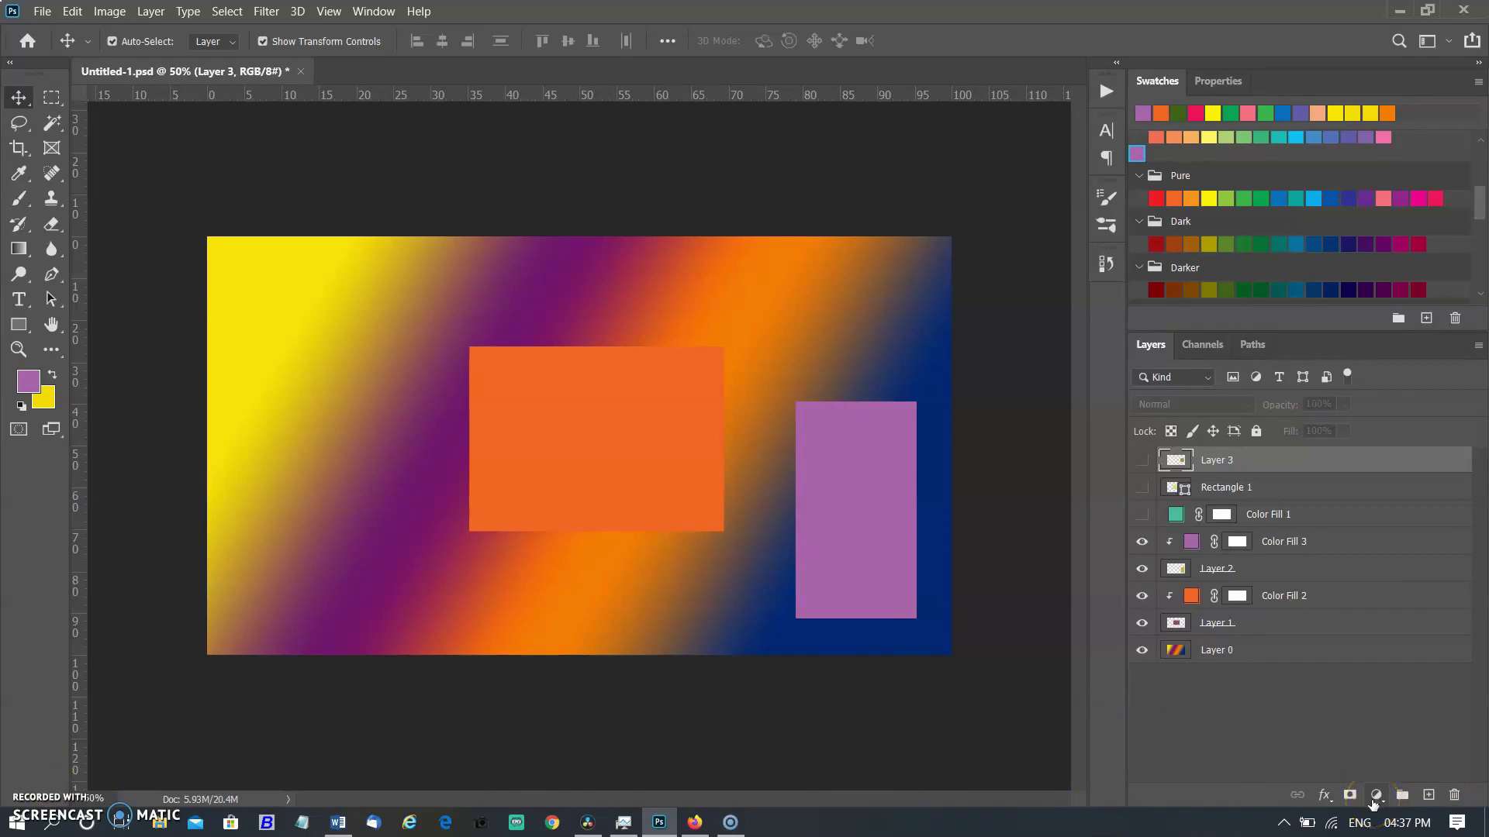
Deselect all layers and add a Solid Color fill layer at the top of the layer stack
{"action": "left_click", "coordinate": [1386, 780]}
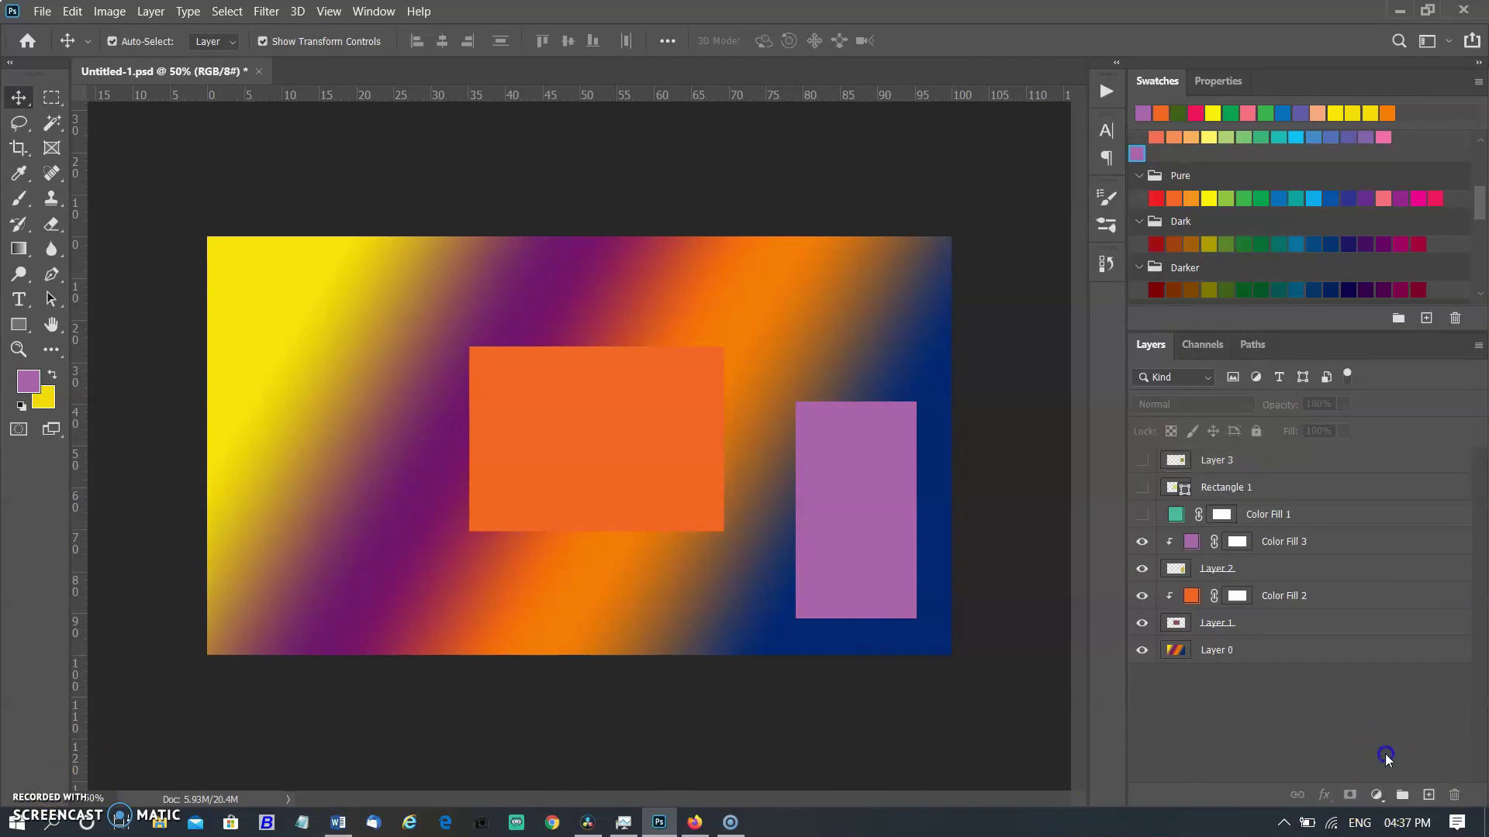
{"action": "left_click", "coordinate": [1374, 795]}
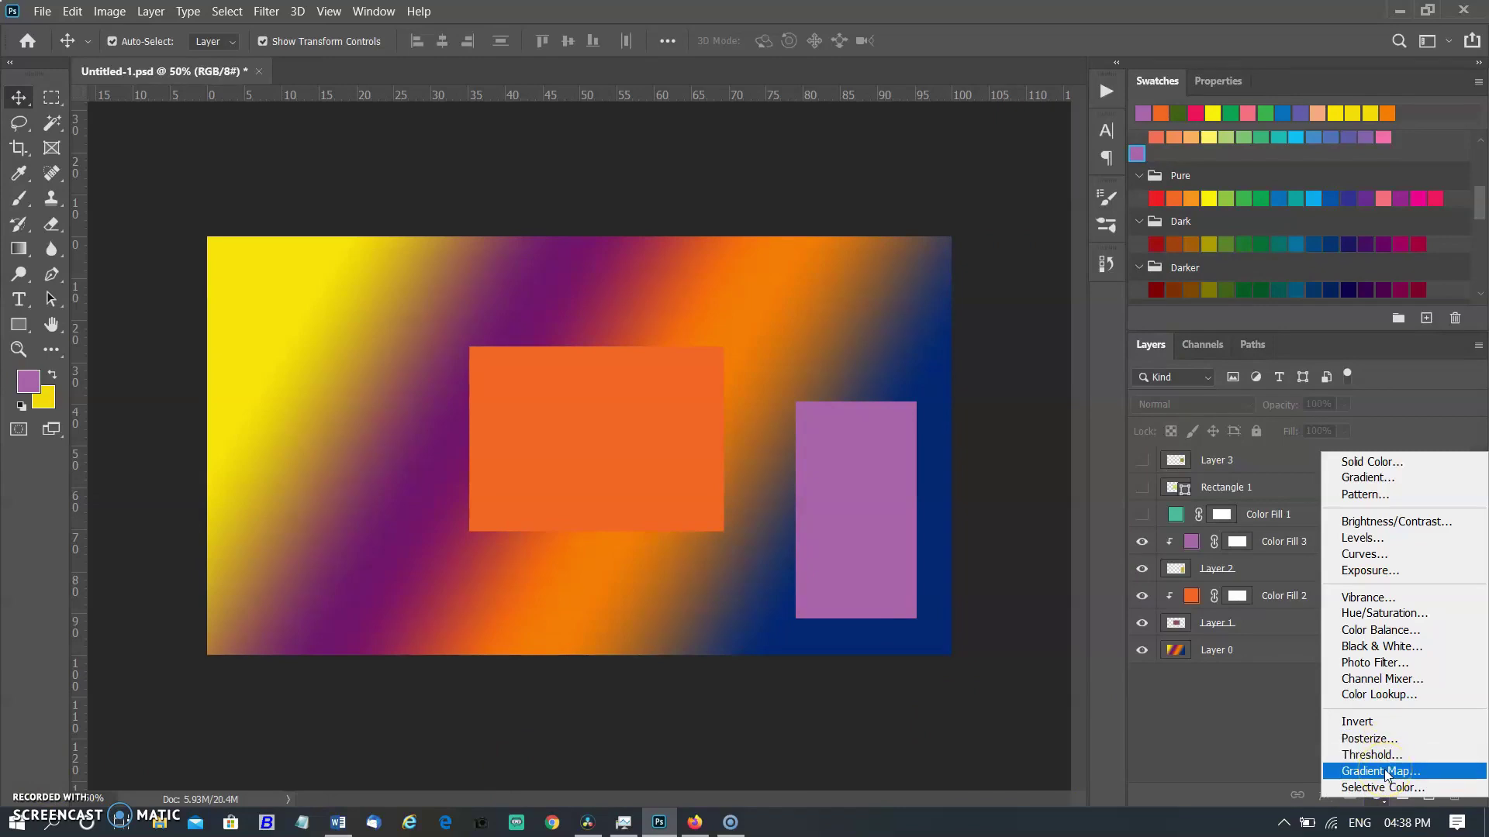
{"action": "left_click", "coordinate": [1384, 463]}
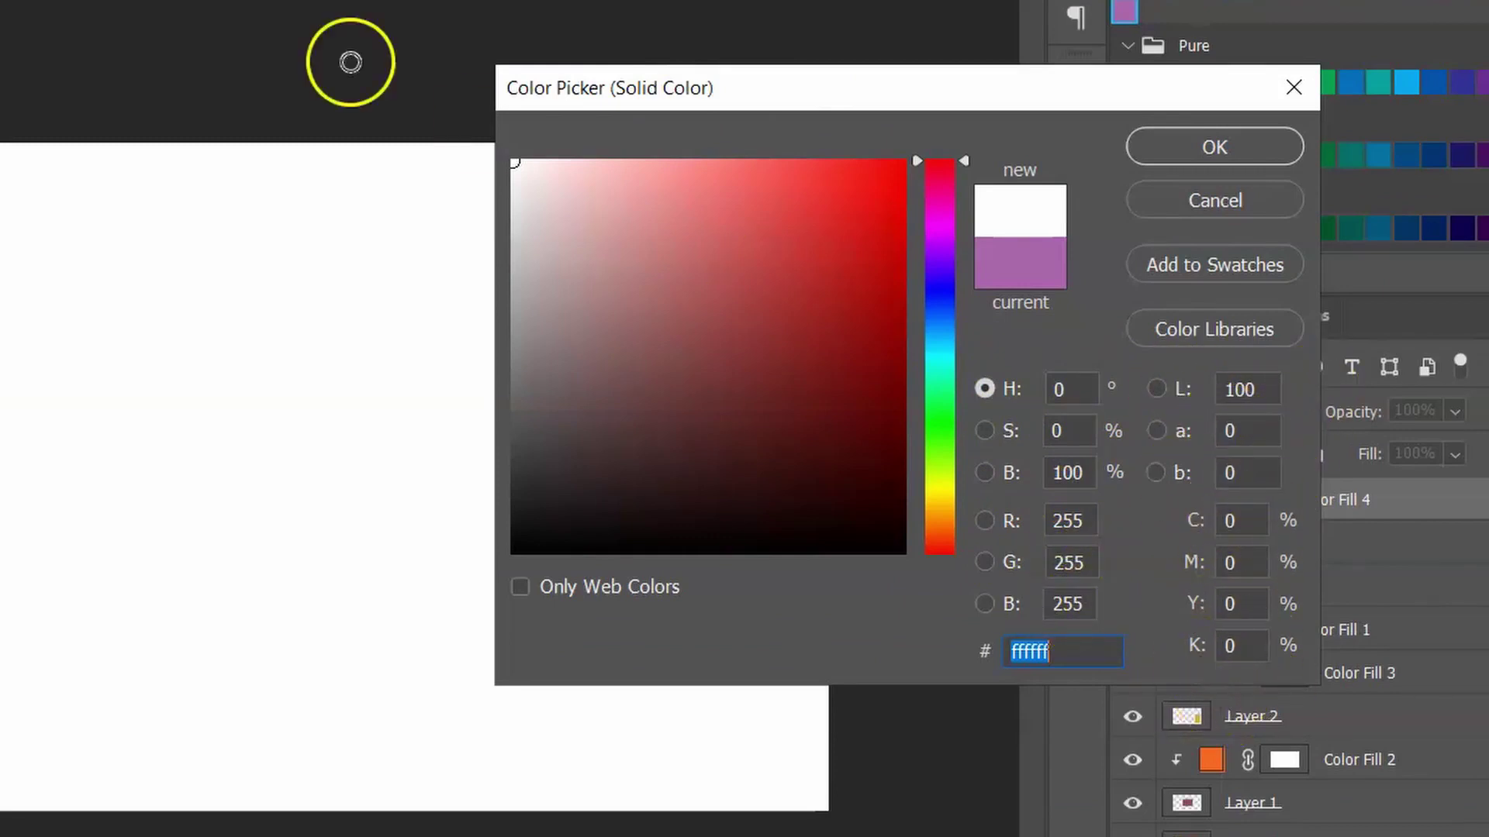
Examine the HSB, RGB and Lab value fields for the solid color, and set the color field to hue mode
{"action": "left_click", "coordinate": [1066, 389]}
{"action": "left_click", "coordinate": [1062, 431]}
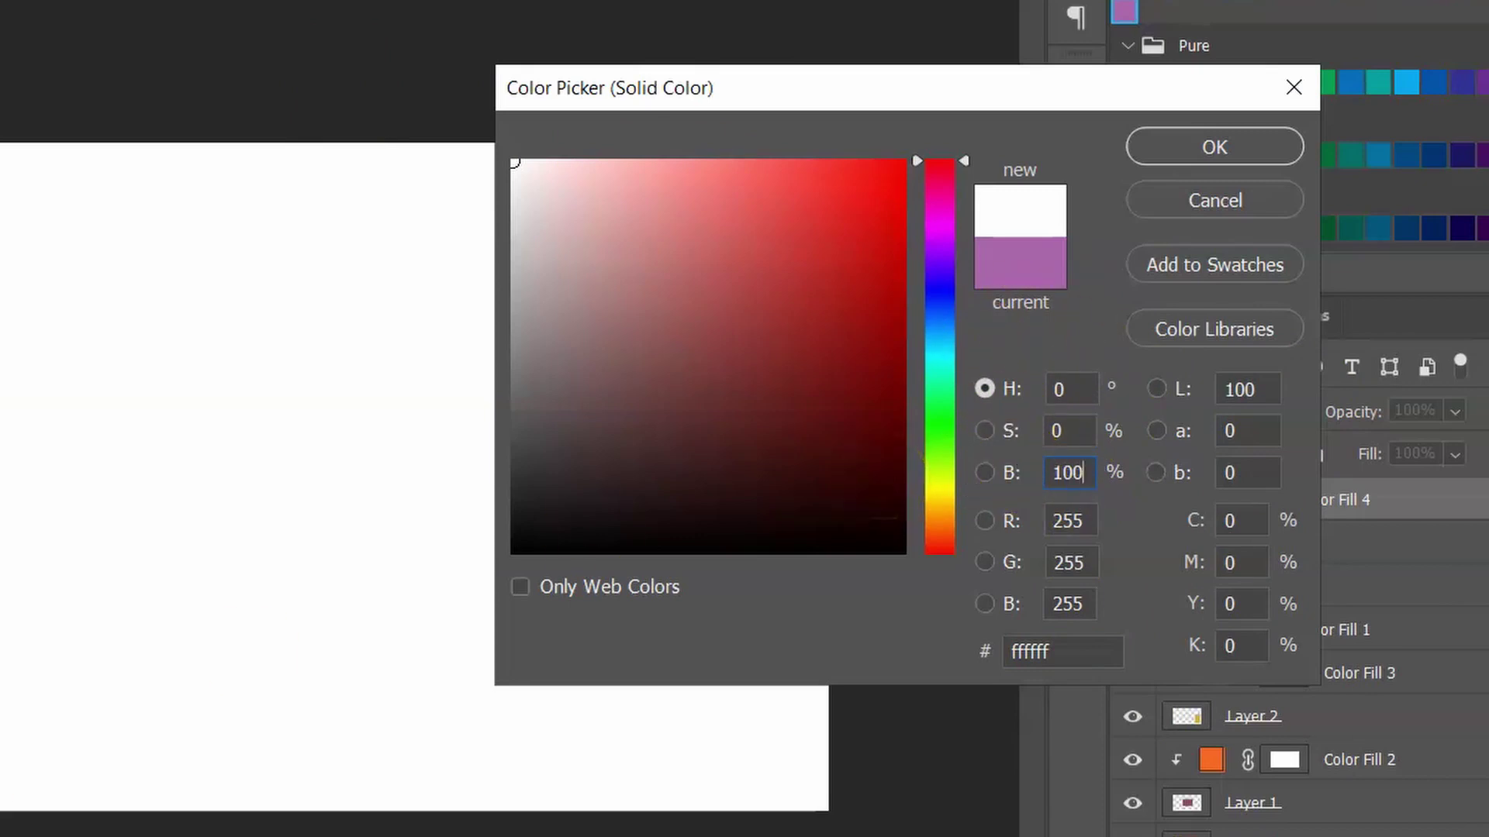
{"action": "left_click", "coordinate": [1082, 521]}
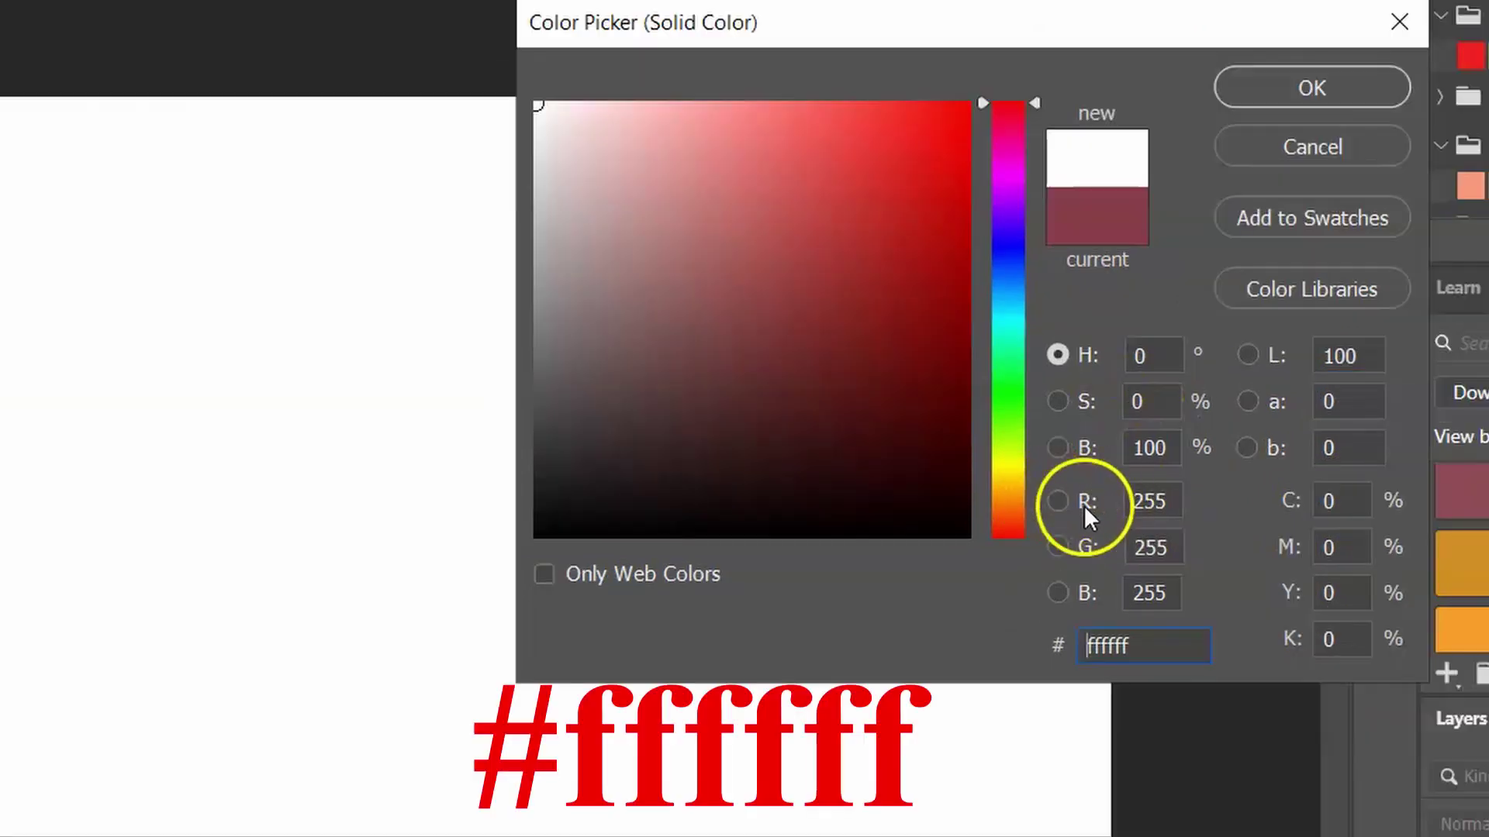
{"action": "left_click", "coordinate": [1082, 507]}
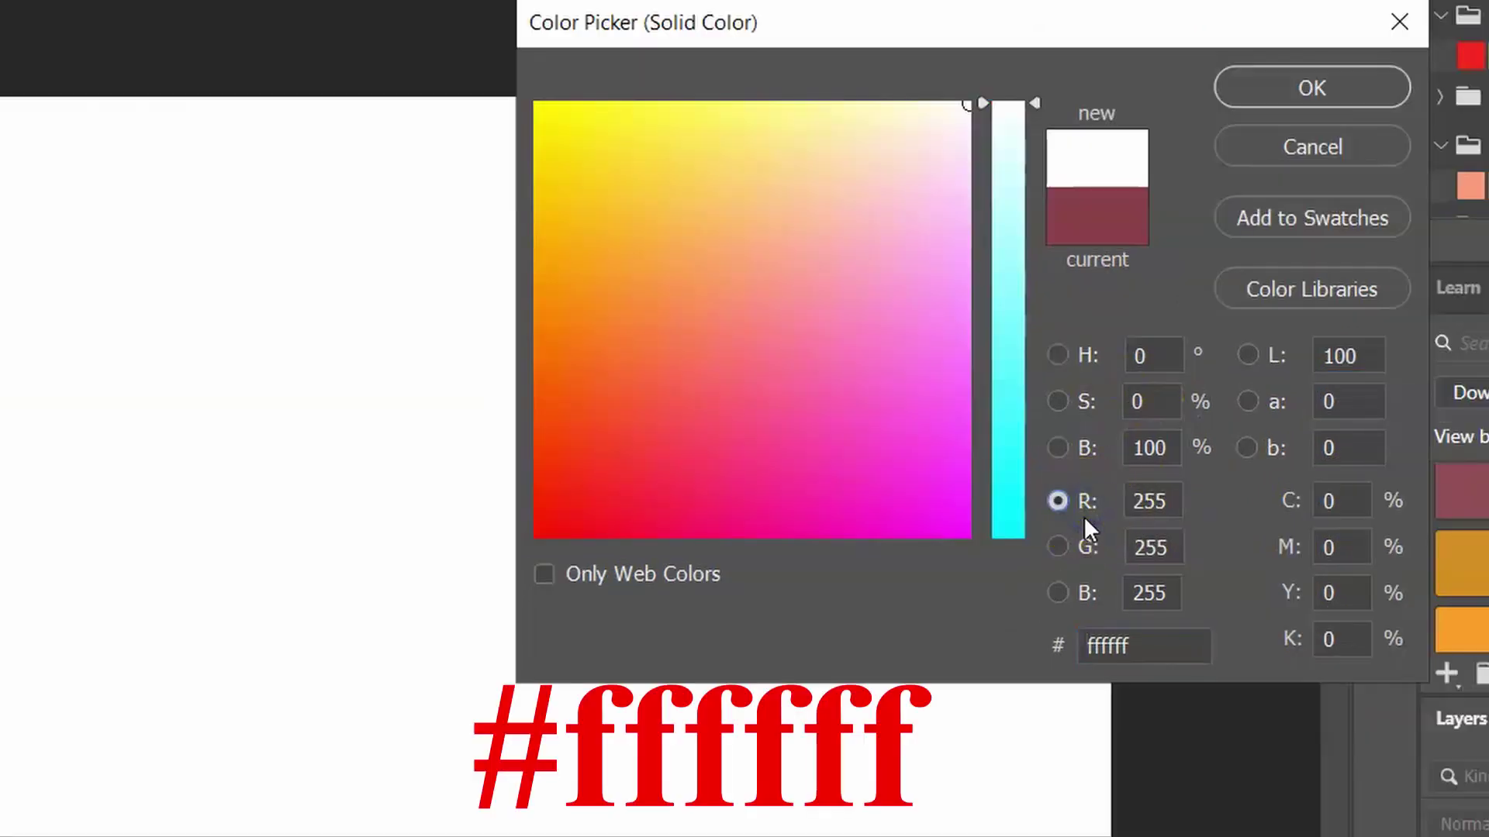
{"action": "left_click", "coordinate": [1069, 353]}
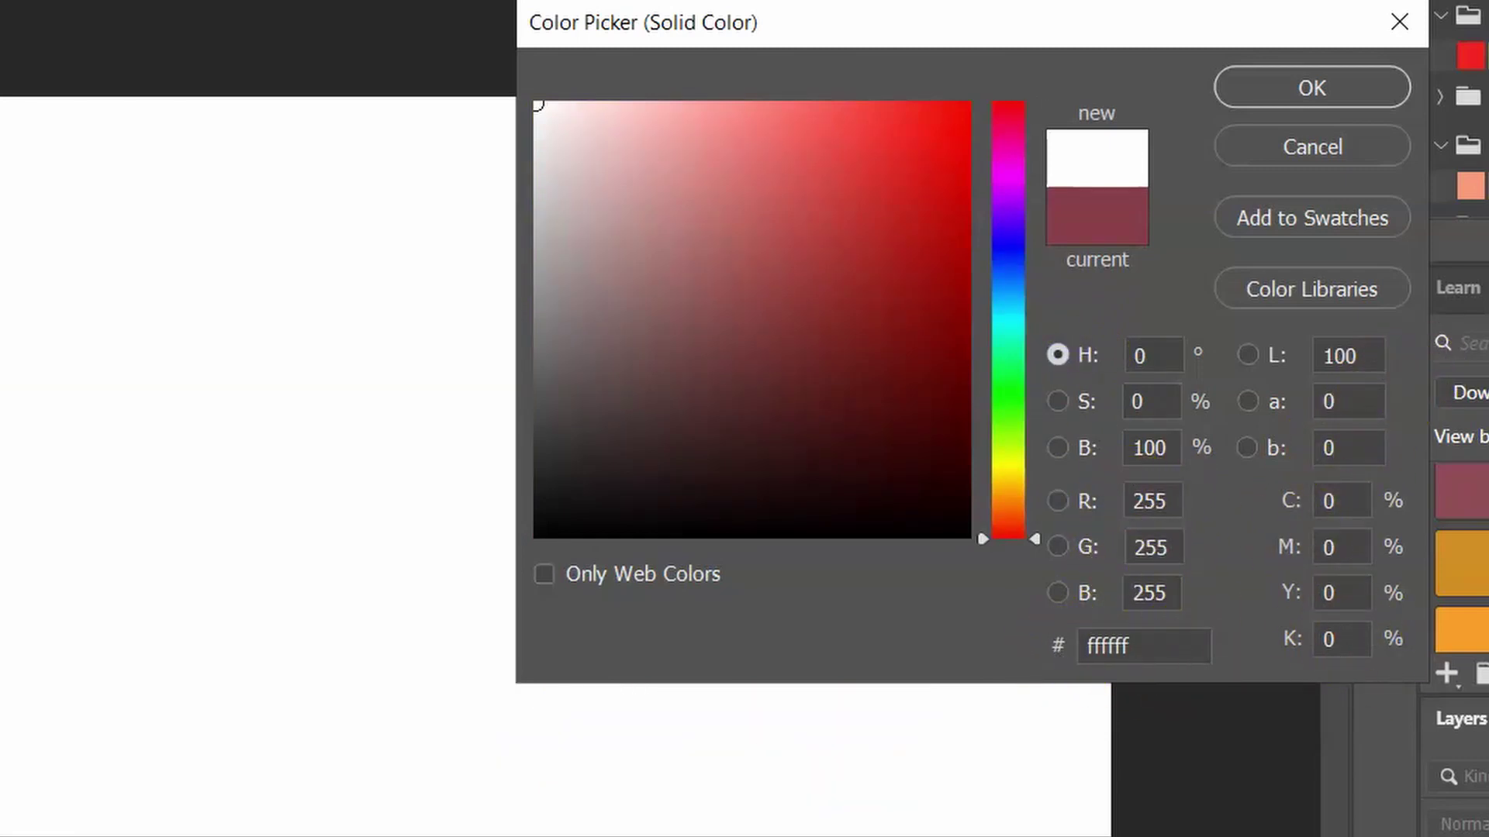
Set the solid color by hex code to #0000FF, #00FF00 and ff0000 in turn
{"action": "left_click_drag", "start_coordinate": [1186, 648], "coordinate": [998, 638]}
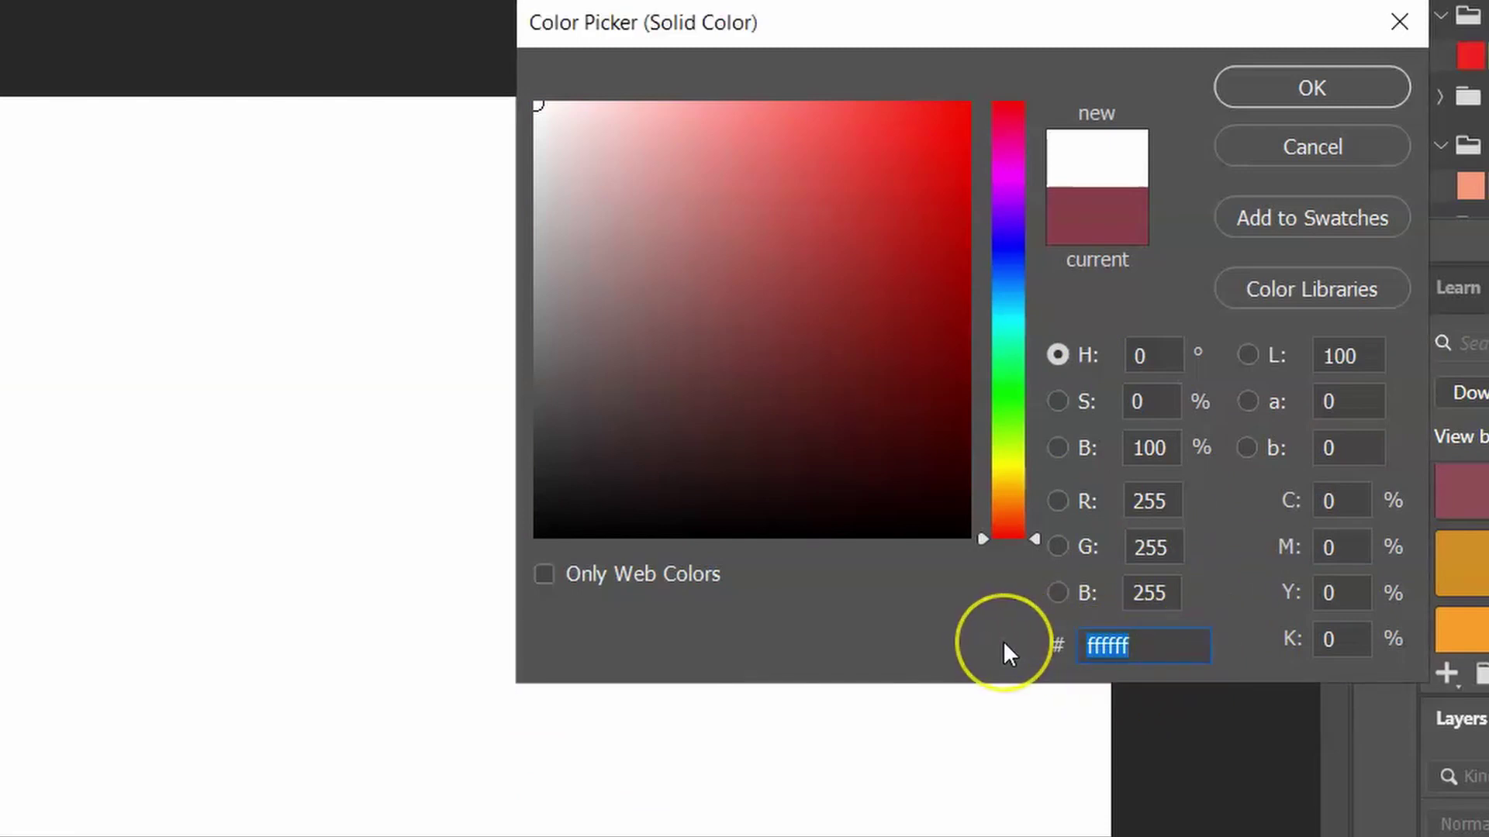
{"action": "type", "text": "#0000FF"}
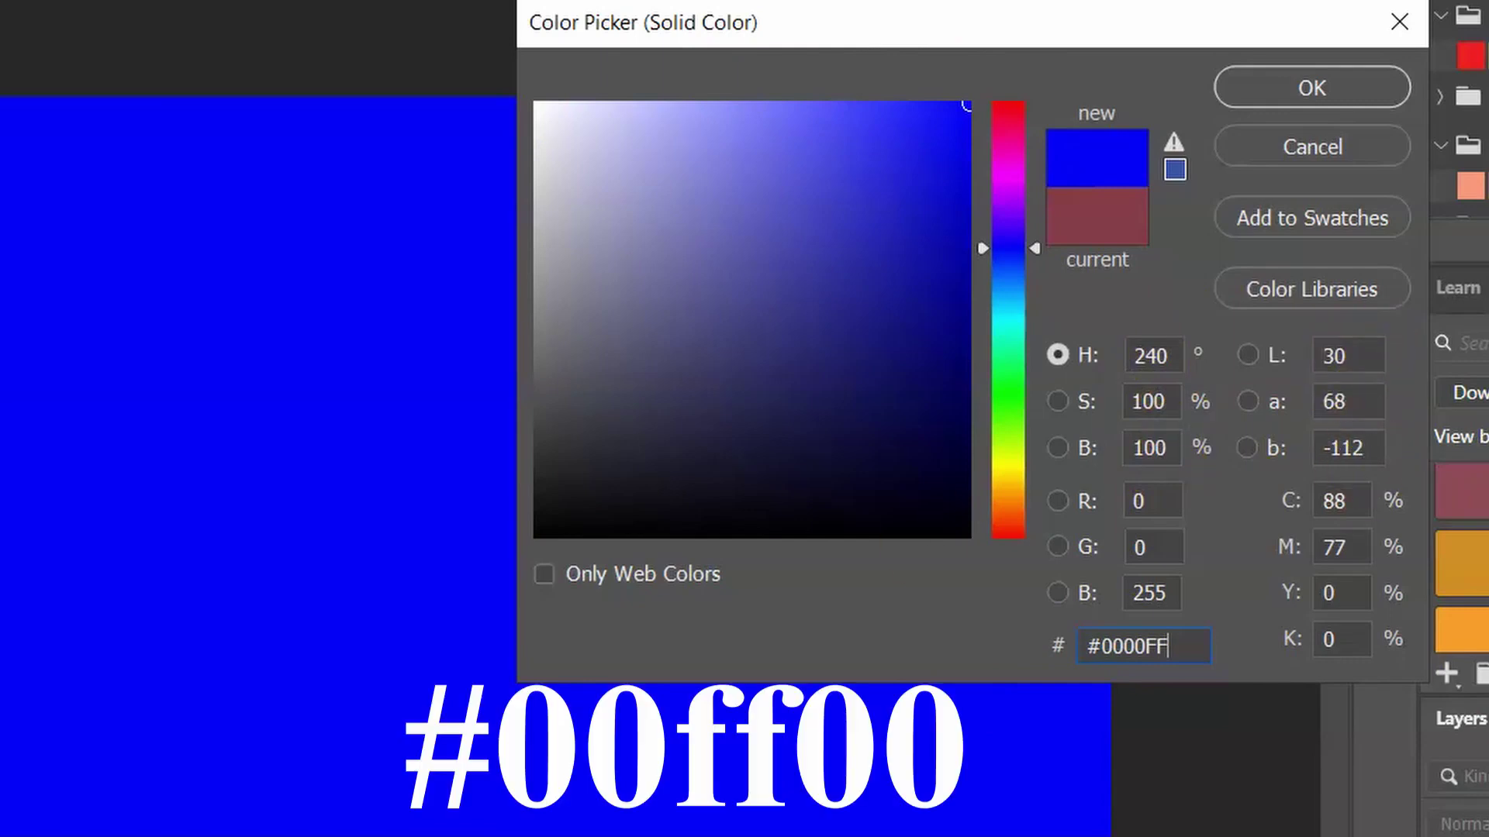
{"action": "double_click", "coordinate": [1136, 638]}
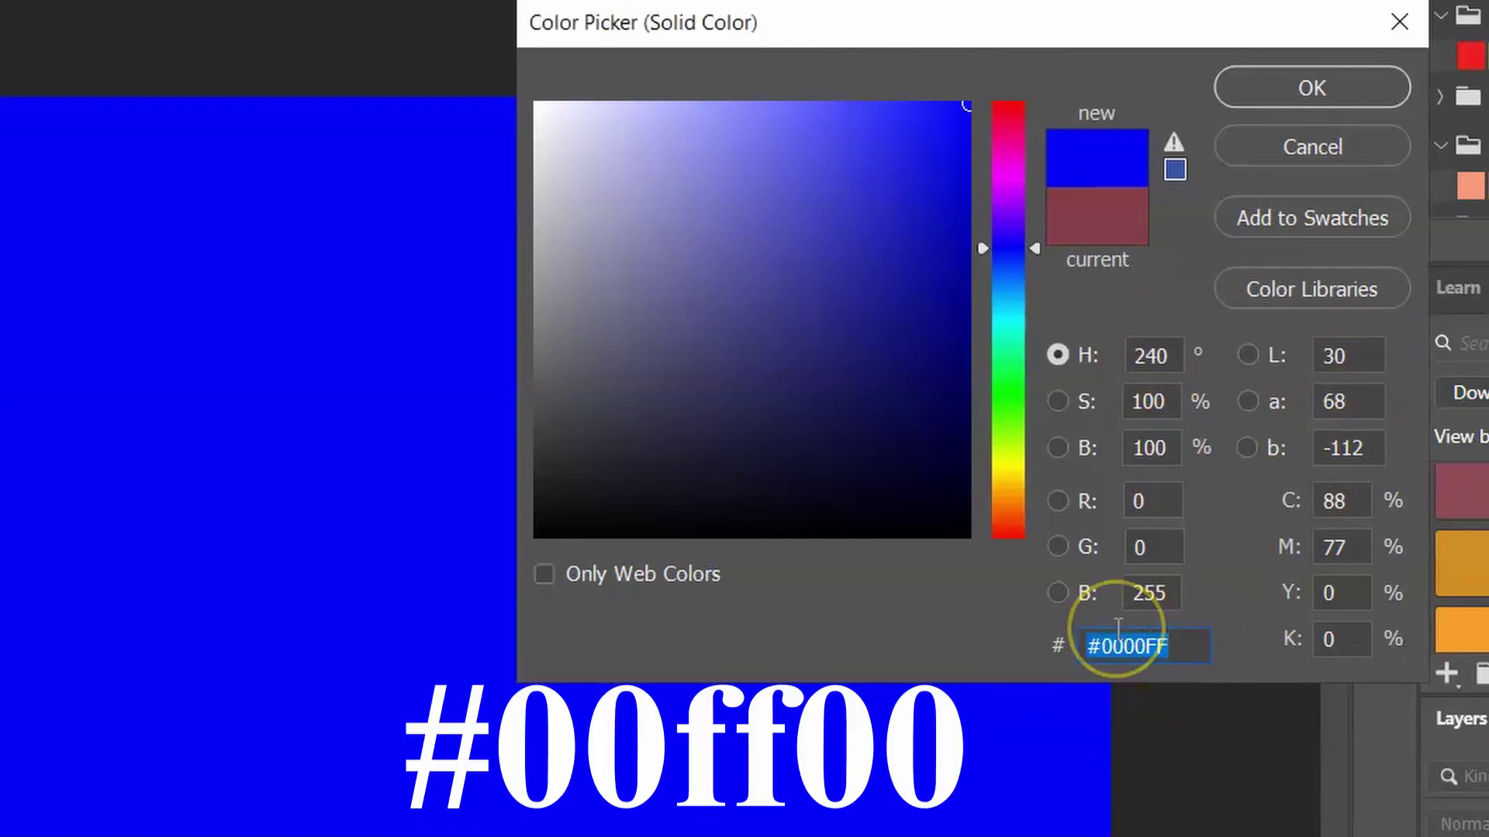
{"action": "type", "text": "#00FF00"}
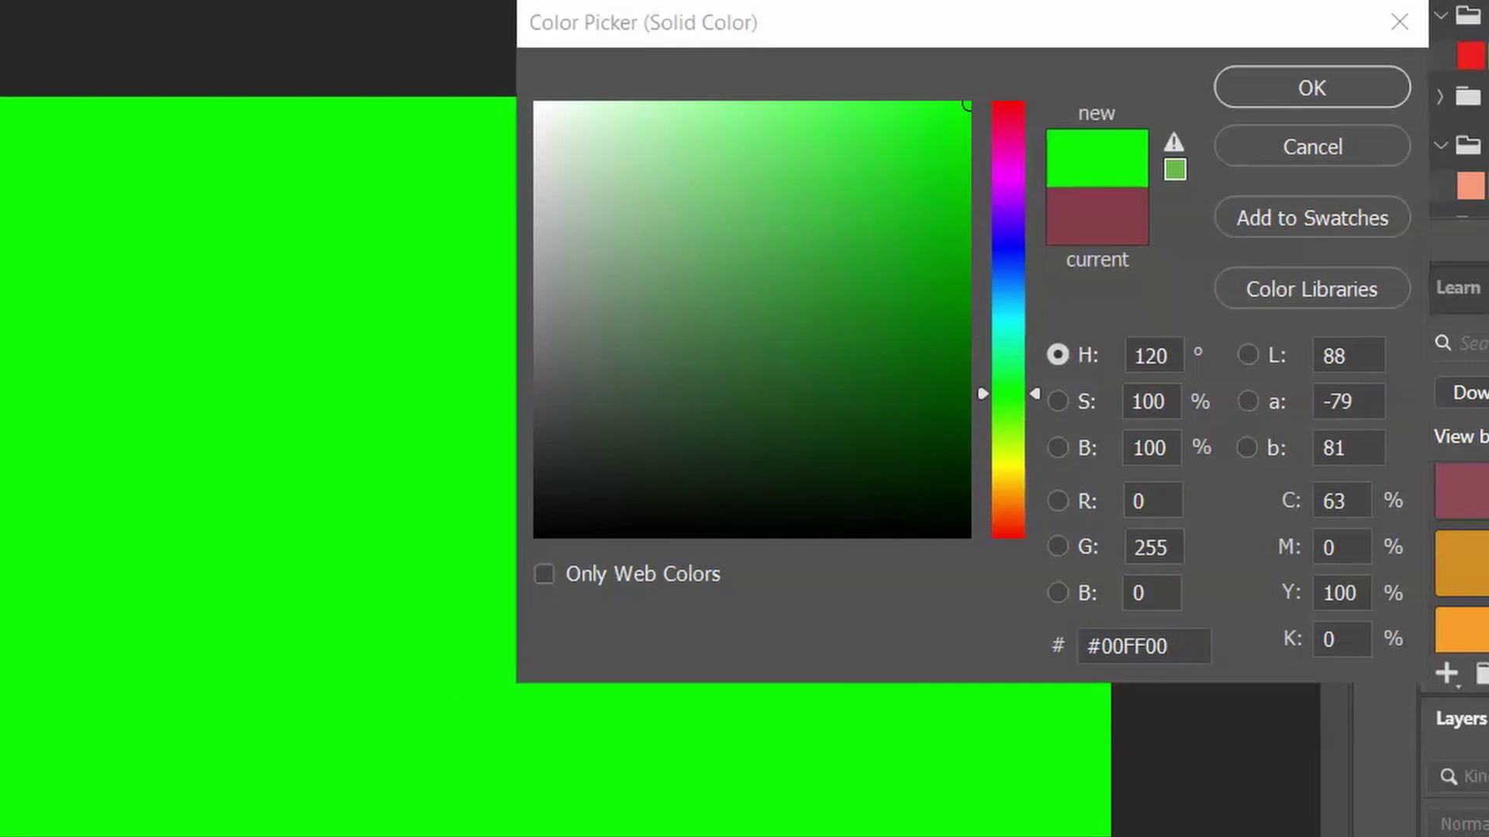
{"action": "left_click_drag", "start_coordinate": [1208, 646], "coordinate": [1017, 624]}
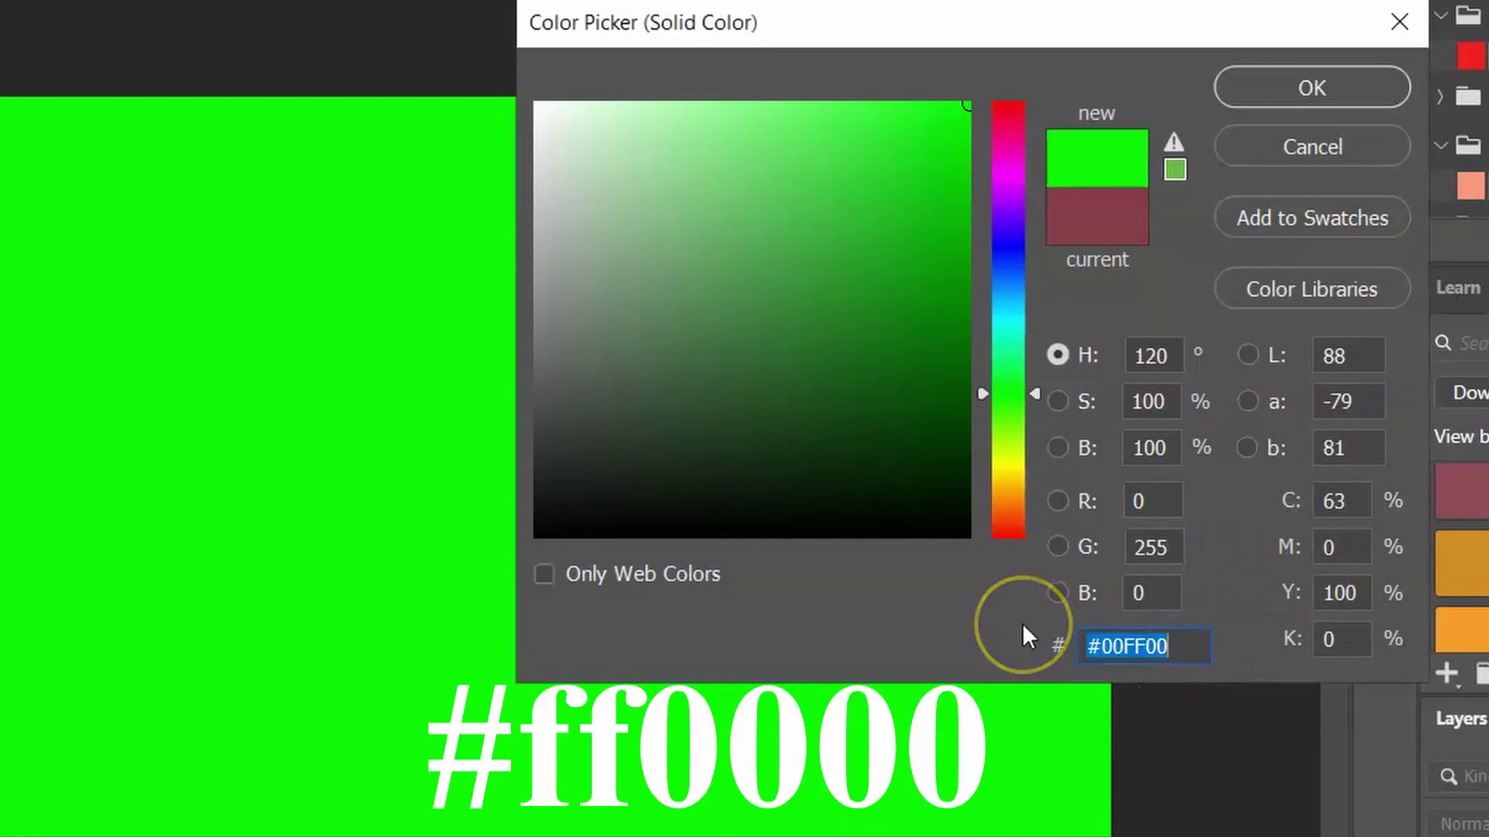
{"action": "type", "text": "#FF0000"}
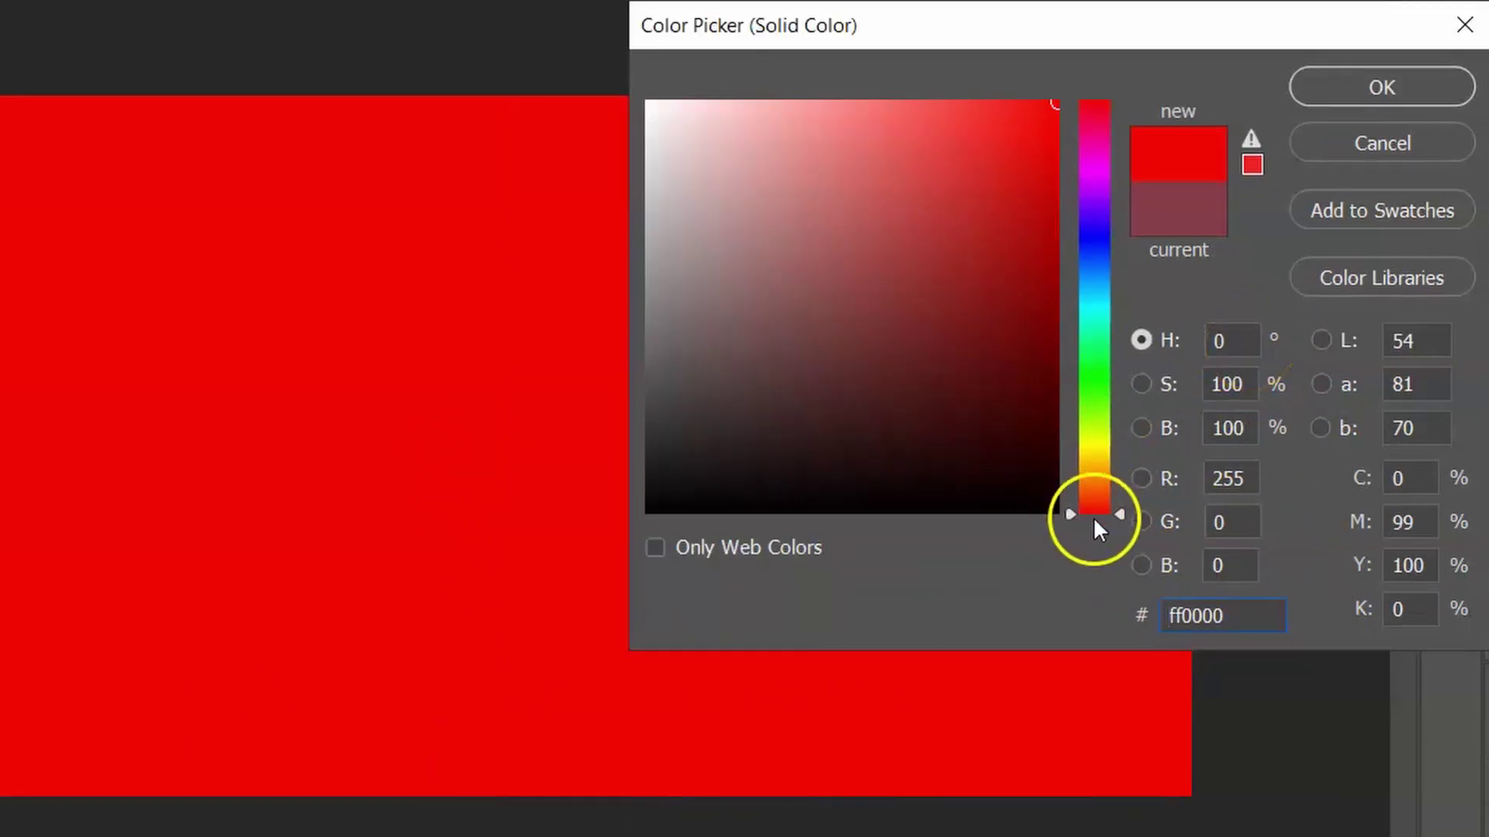
Adjust the fill color along the hue, saturation and brightness sliders to the dark yellow bcb728, and switch between the HSB modes
{"action": "mouse_move", "coordinate": [1120, 510]}
{"action": "left_mouse_down"}
{"action": "mouse_move", "coordinate": [1140, 353]}
{"action": "mouse_move", "coordinate": [1119, 296]}
{"action": "mouse_move", "coordinate": [1125, 80]}
{"action": "mouse_move", "coordinate": [1128, 339]}
{"action": "mouse_move", "coordinate": [1101, 538]}
{"action": "mouse_move", "coordinate": [1123, 476]}
{"action": "mouse_move", "coordinate": [1107, 105]}
{"action": "mouse_move", "coordinate": [1058, 124]}
{"action": "mouse_move", "coordinate": [1057, 496]}
{"action": "mouse_move", "coordinate": [1059, 65]}
{"action": "left_mouse_up"}
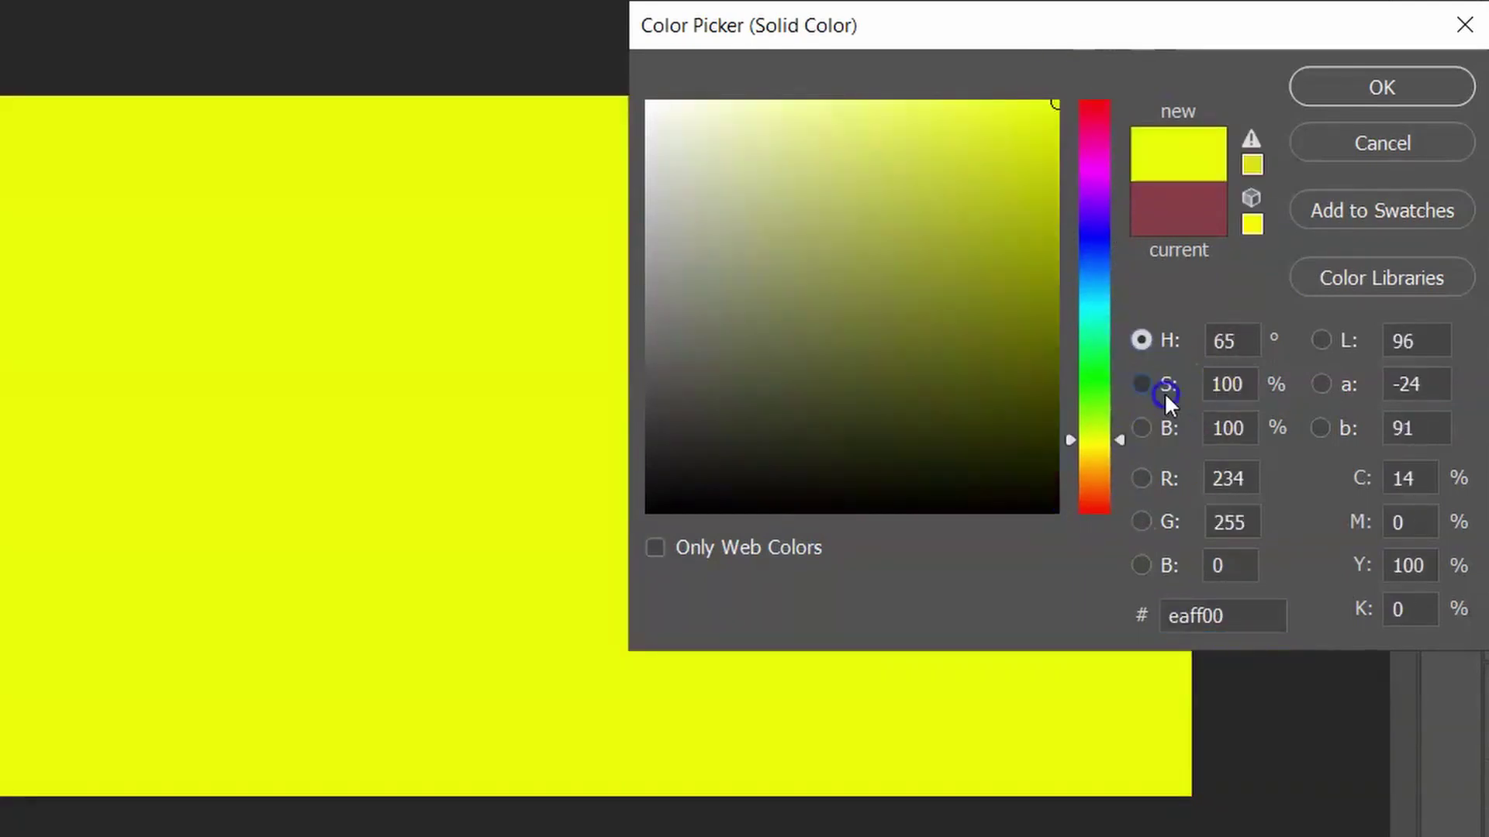
{"action": "left_click", "coordinate": [1163, 388]}
{"action": "mouse_move", "coordinate": [1085, 133]}
{"action": "left_mouse_down"}
{"action": "mouse_move", "coordinate": [1110, 101]}
{"action": "mouse_move", "coordinate": [1115, 409]}
{"action": "mouse_move", "coordinate": [1105, 115]}
{"action": "left_mouse_up"}
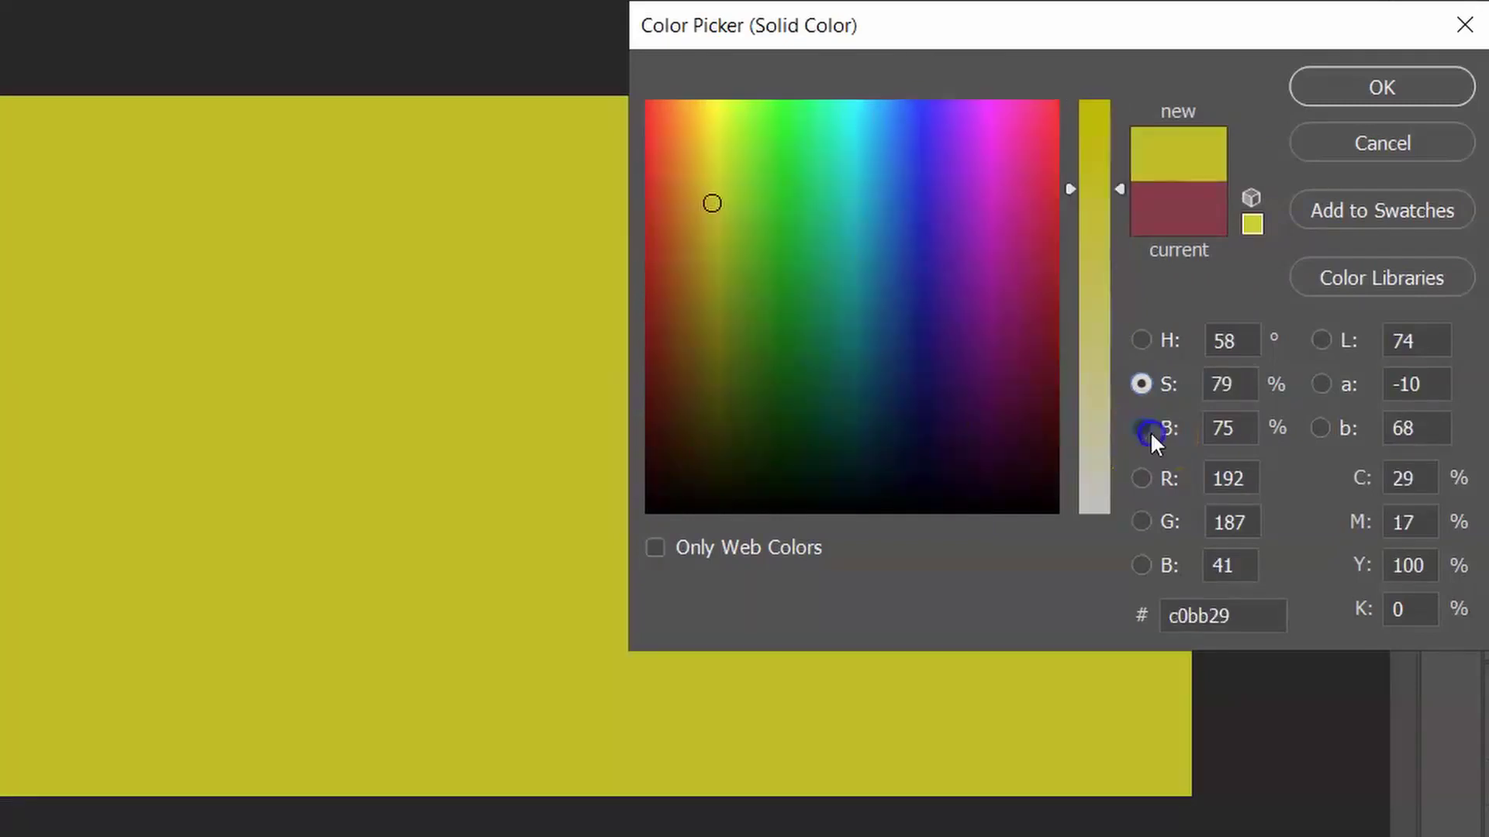
{"action": "left_click", "coordinate": [1150, 431]}
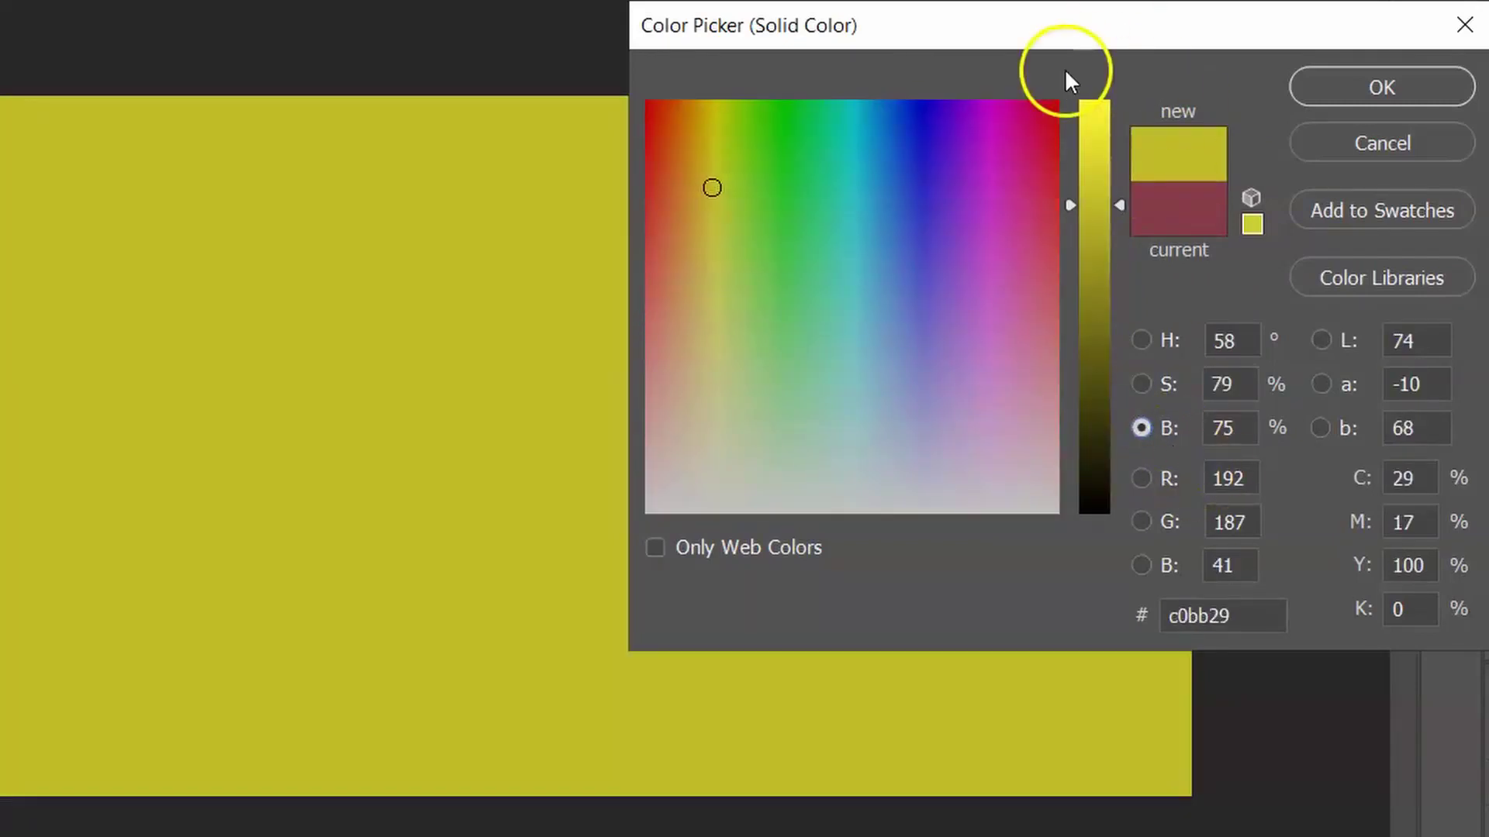
{"action": "mouse_move", "coordinate": [1109, 190]}
{"action": "left_mouse_down"}
{"action": "mouse_move", "coordinate": [1113, 110]}
{"action": "mouse_move", "coordinate": [1098, 326]}
{"action": "mouse_move", "coordinate": [1079, 61]}
{"action": "mouse_move", "coordinate": [1087, 204]}
{"action": "left_mouse_up"}
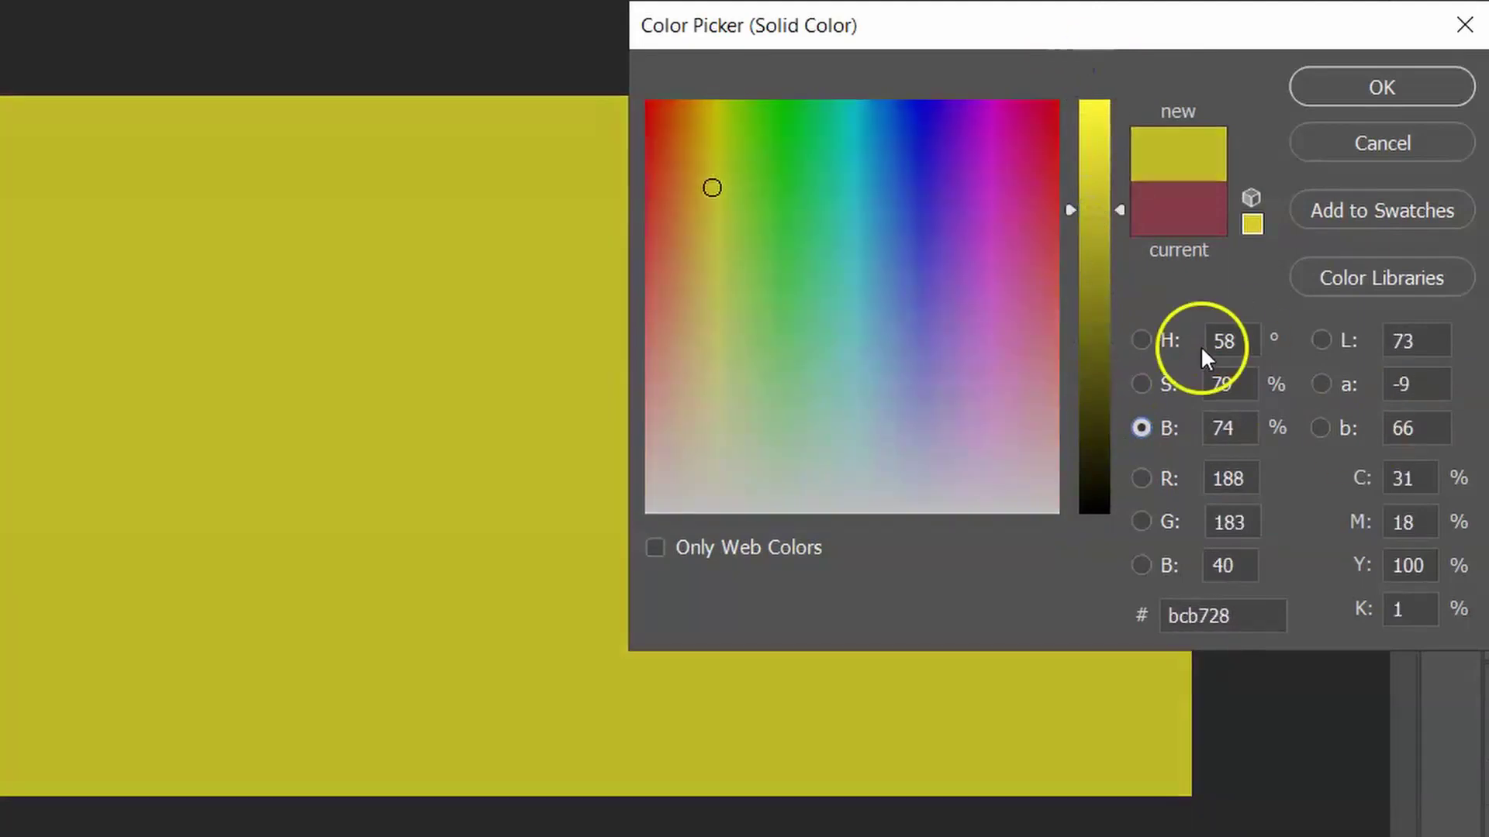
{"action": "left_click", "coordinate": [1142, 339]}
{"action": "left_click", "coordinate": [1141, 383]}
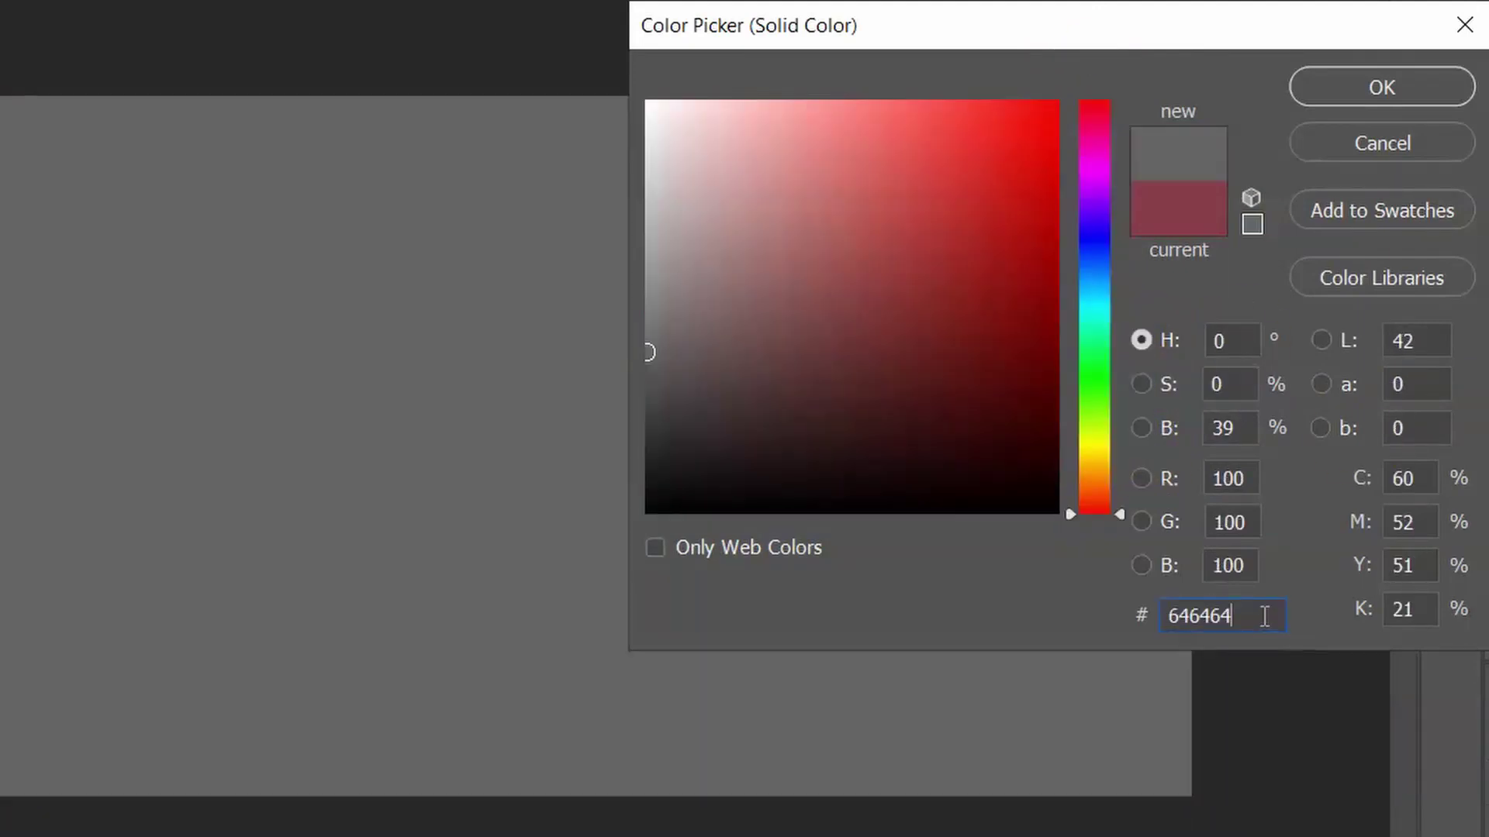
Set the solid color to cyan with the hex code #00FFFF
{"action": "double_click", "coordinate": [1180, 617]}
{"action": "type", "text": "#00FFFF"}
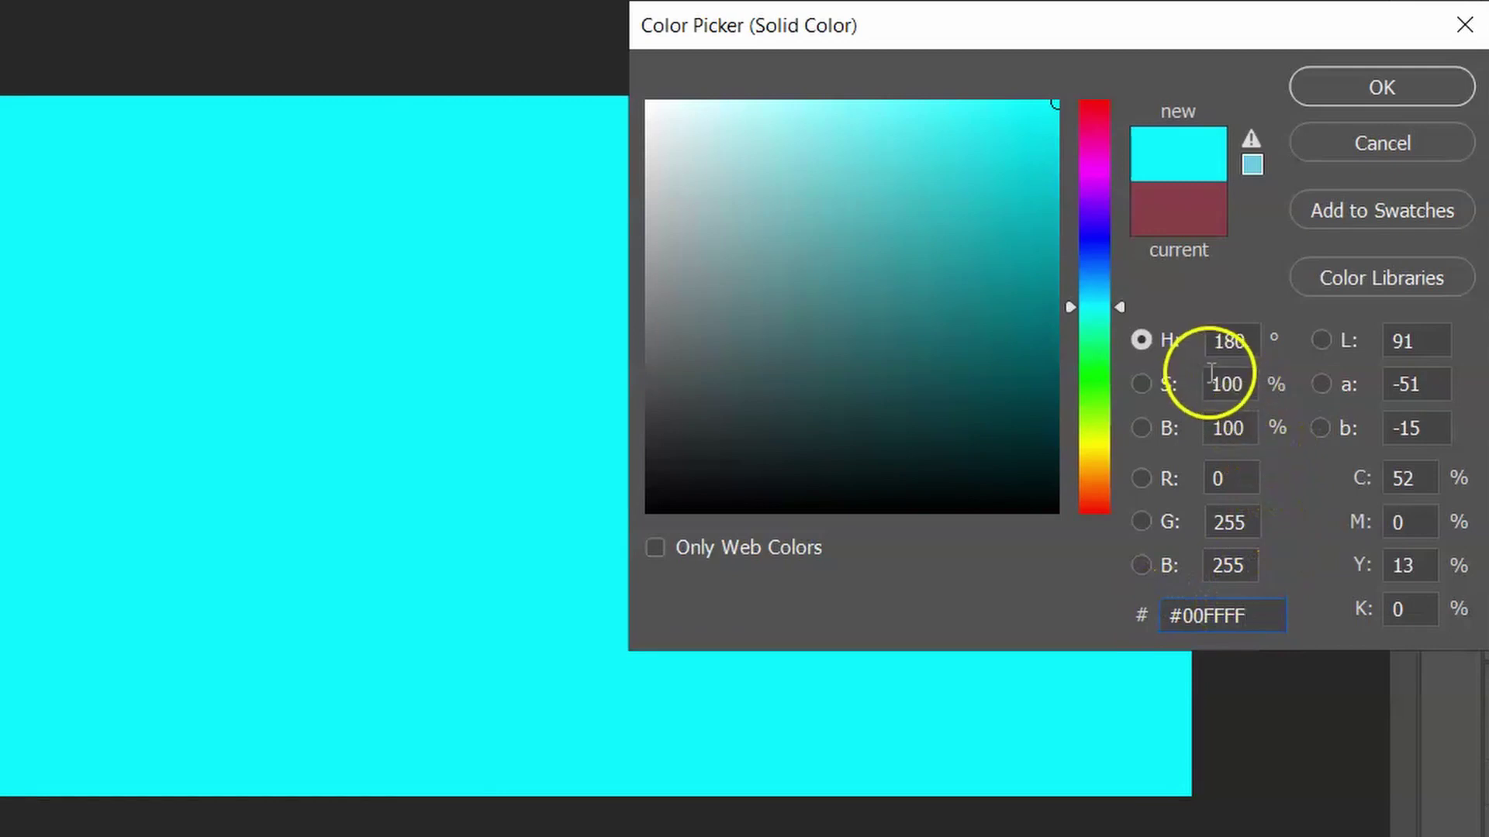
{"action": "left_click", "coordinate": [1200, 268]}
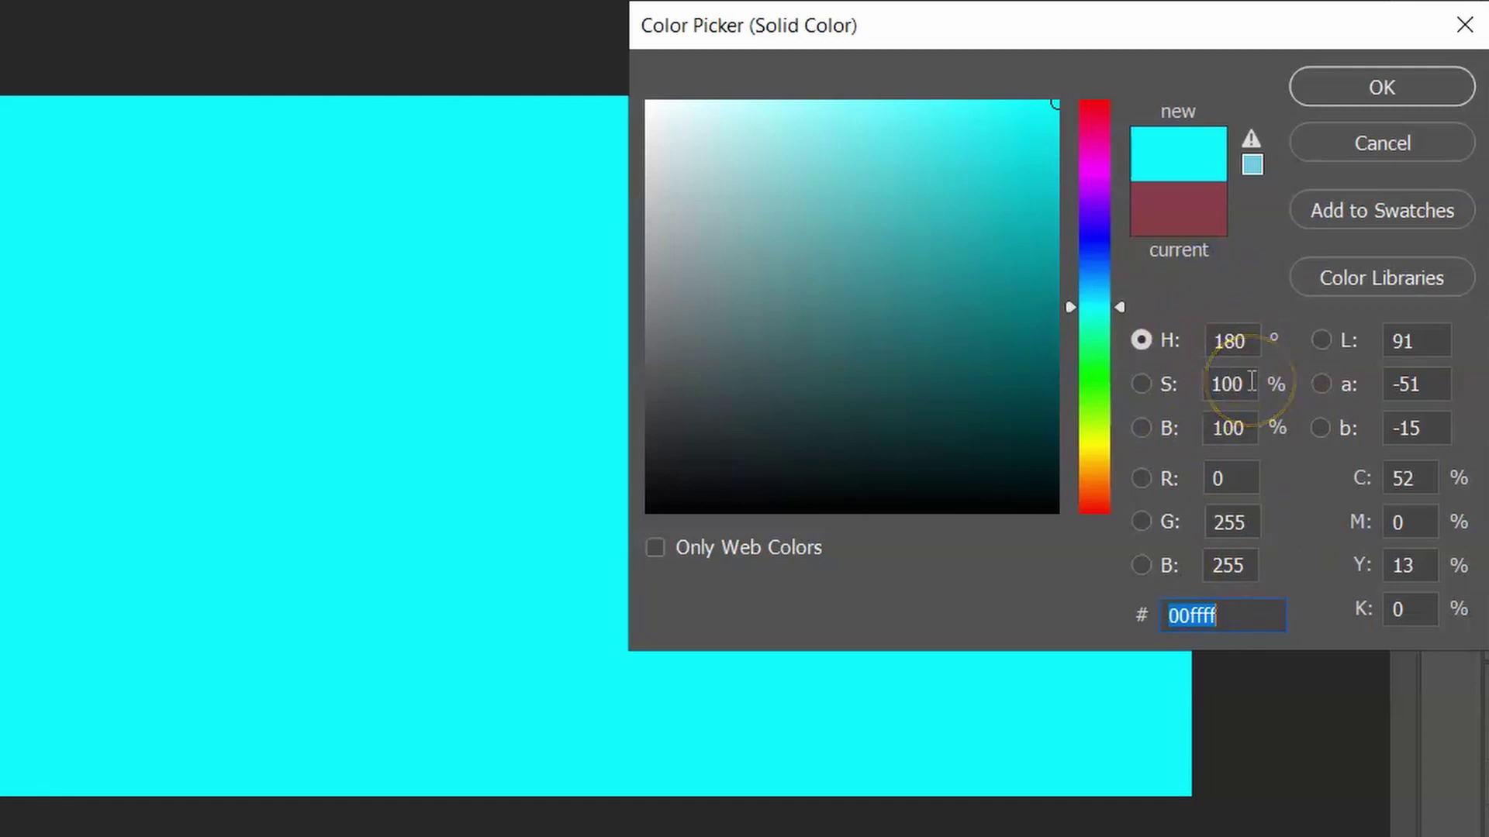
Restore the original maroon color 853d48 and compare the color field in red, green and blue modes
{"action": "left_click", "coordinate": [1141, 479]}
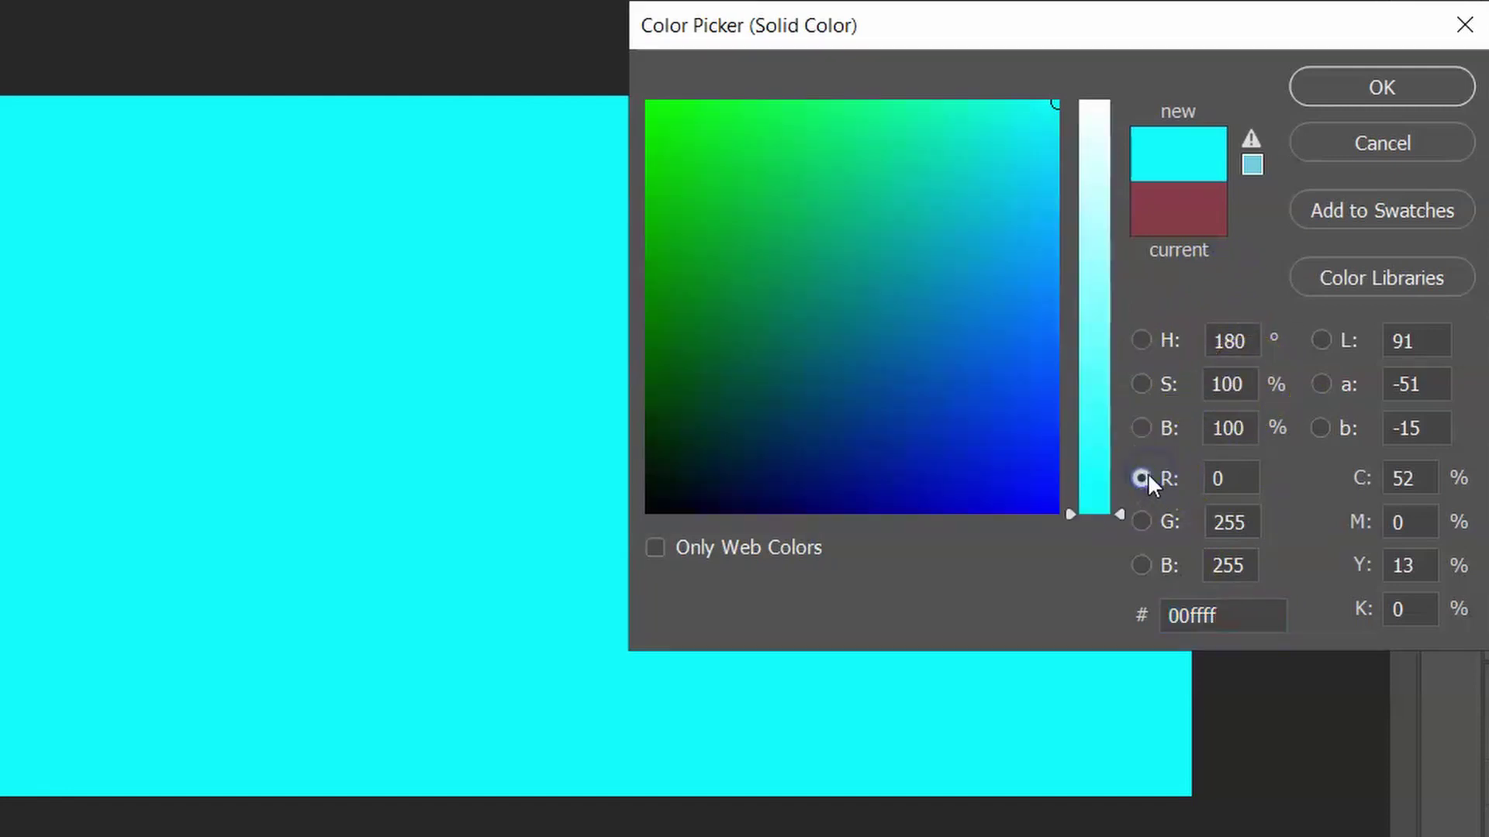
{"action": "left_click", "coordinate": [1194, 214]}
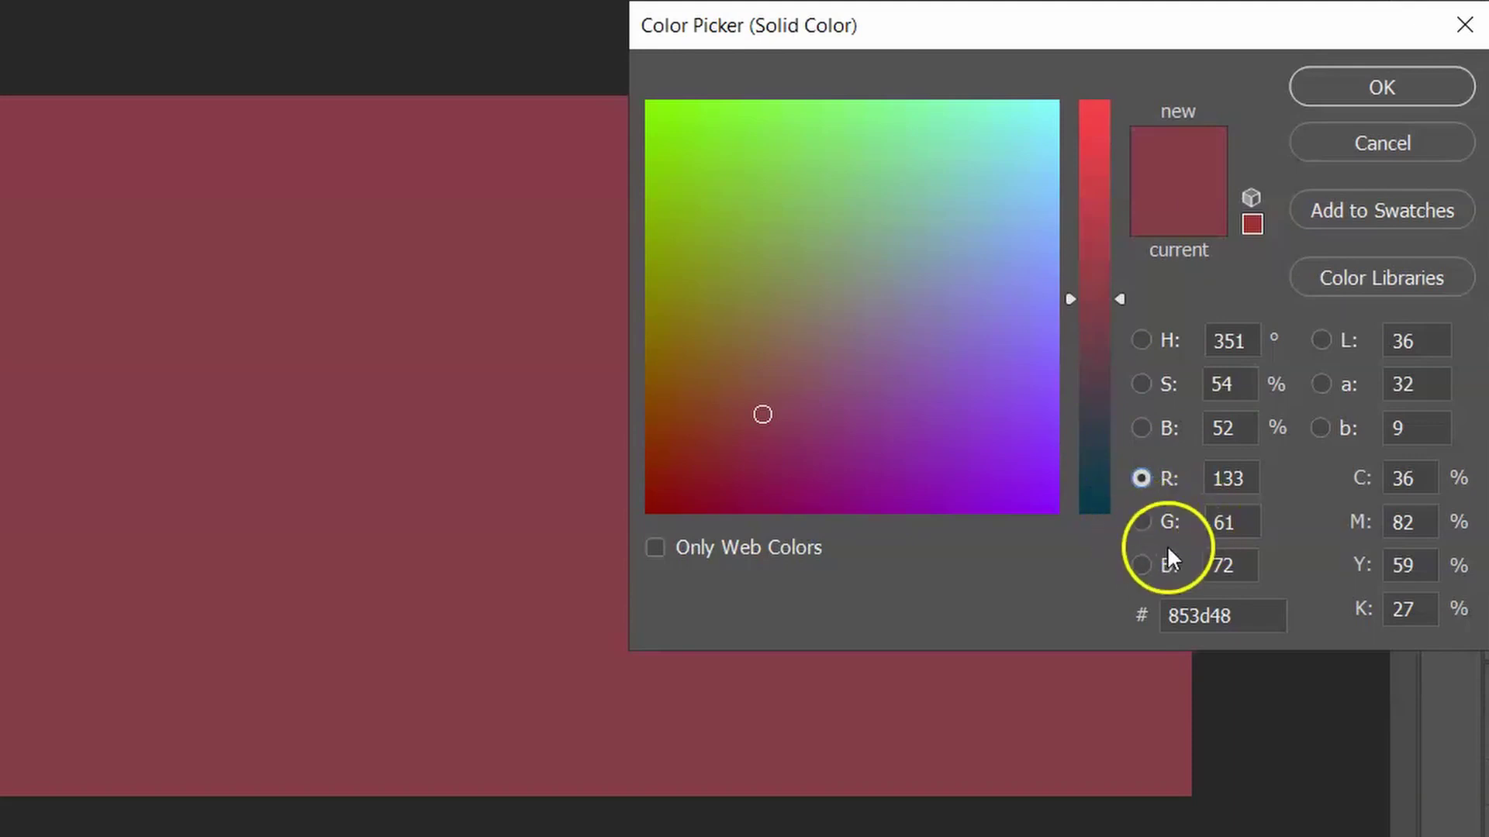
{"action": "left_click", "coordinate": [1160, 518]}
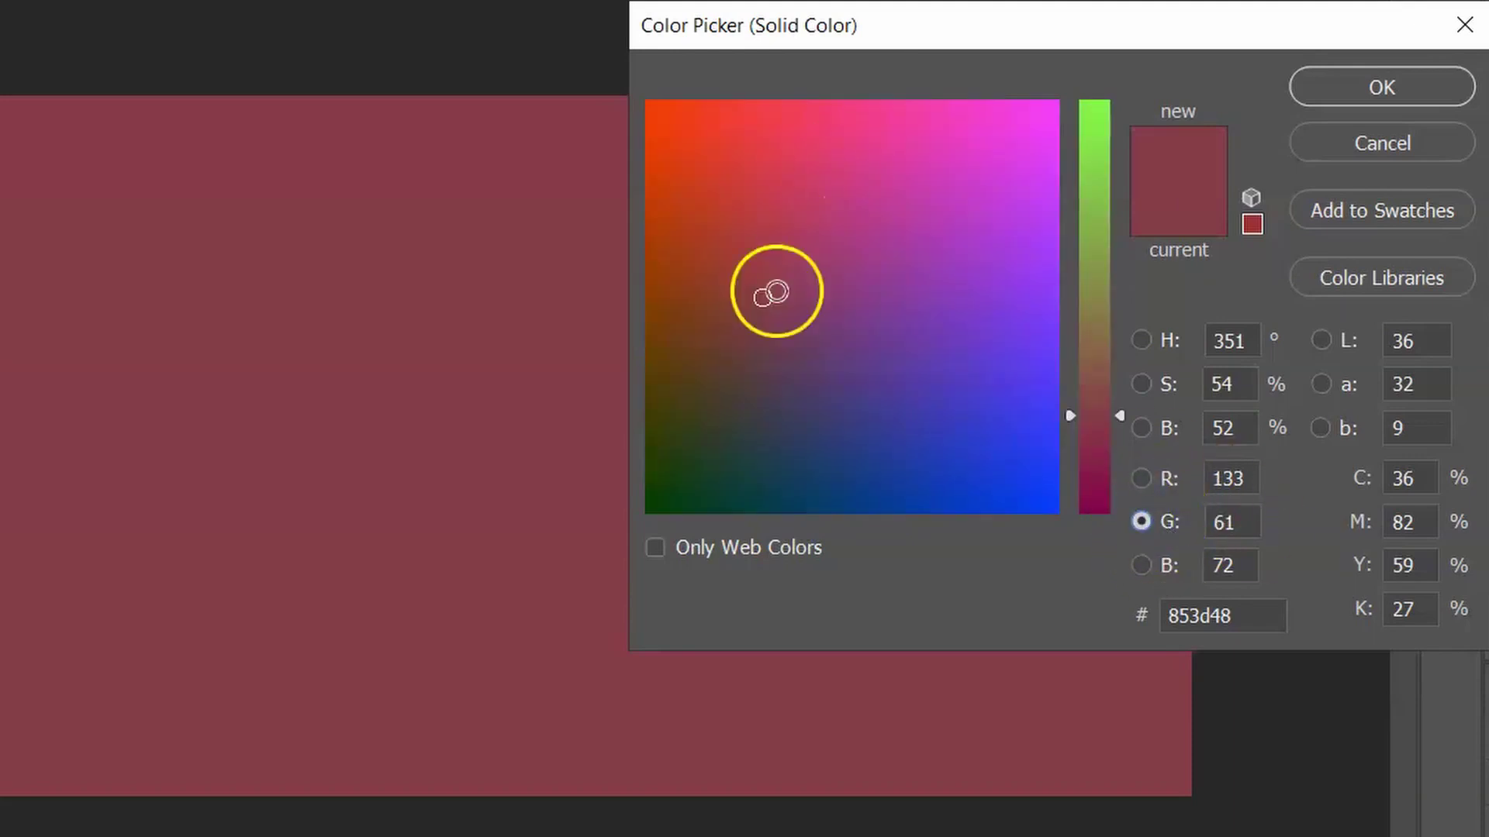
{"action": "left_click", "coordinate": [1143, 565]}
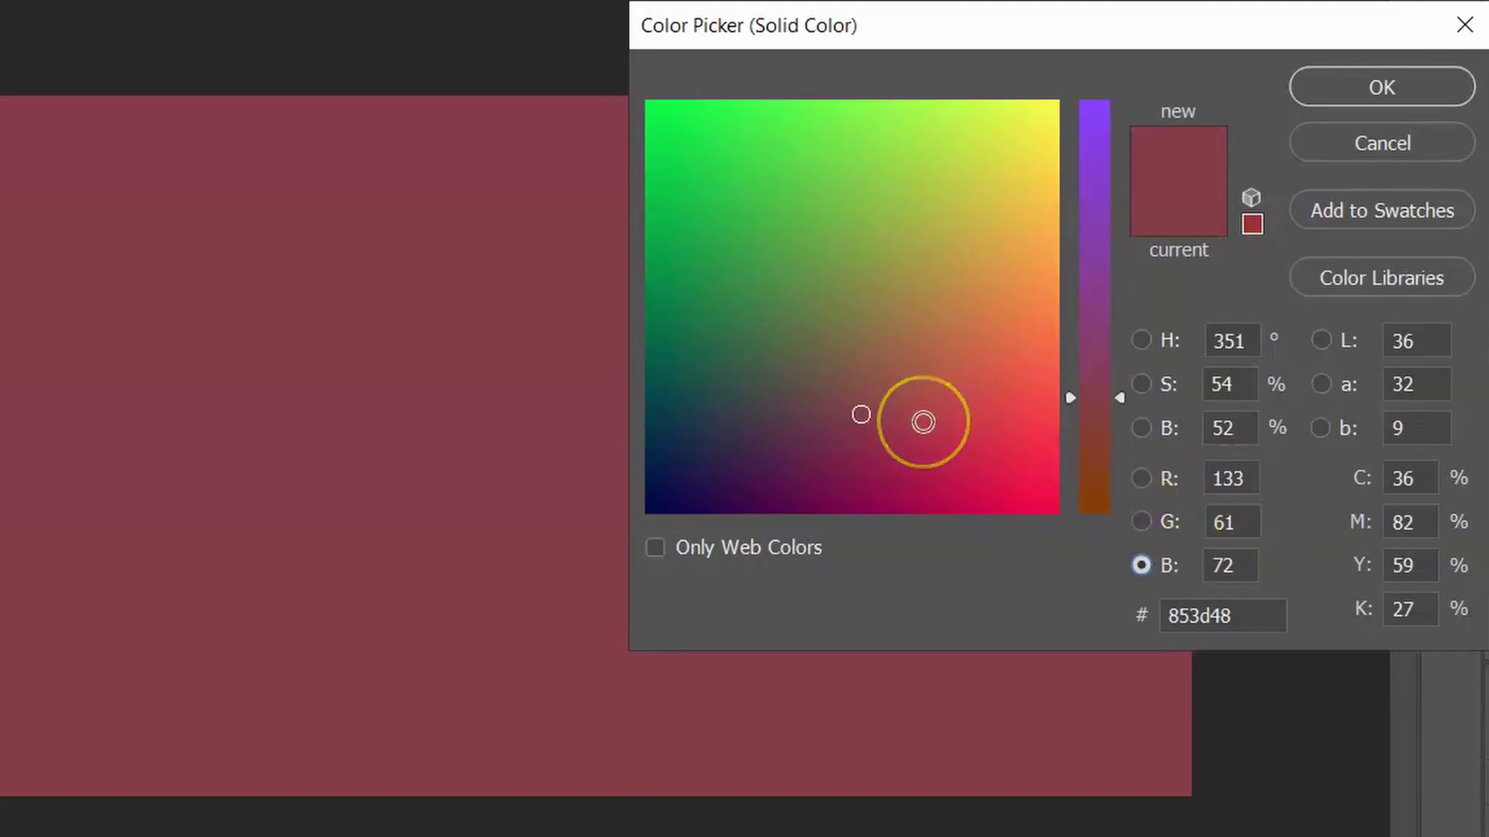
{"action": "left_click", "coordinate": [1142, 479]}
{"action": "left_click", "coordinate": [1143, 518]}
{"action": "left_click", "coordinate": [1143, 564]}
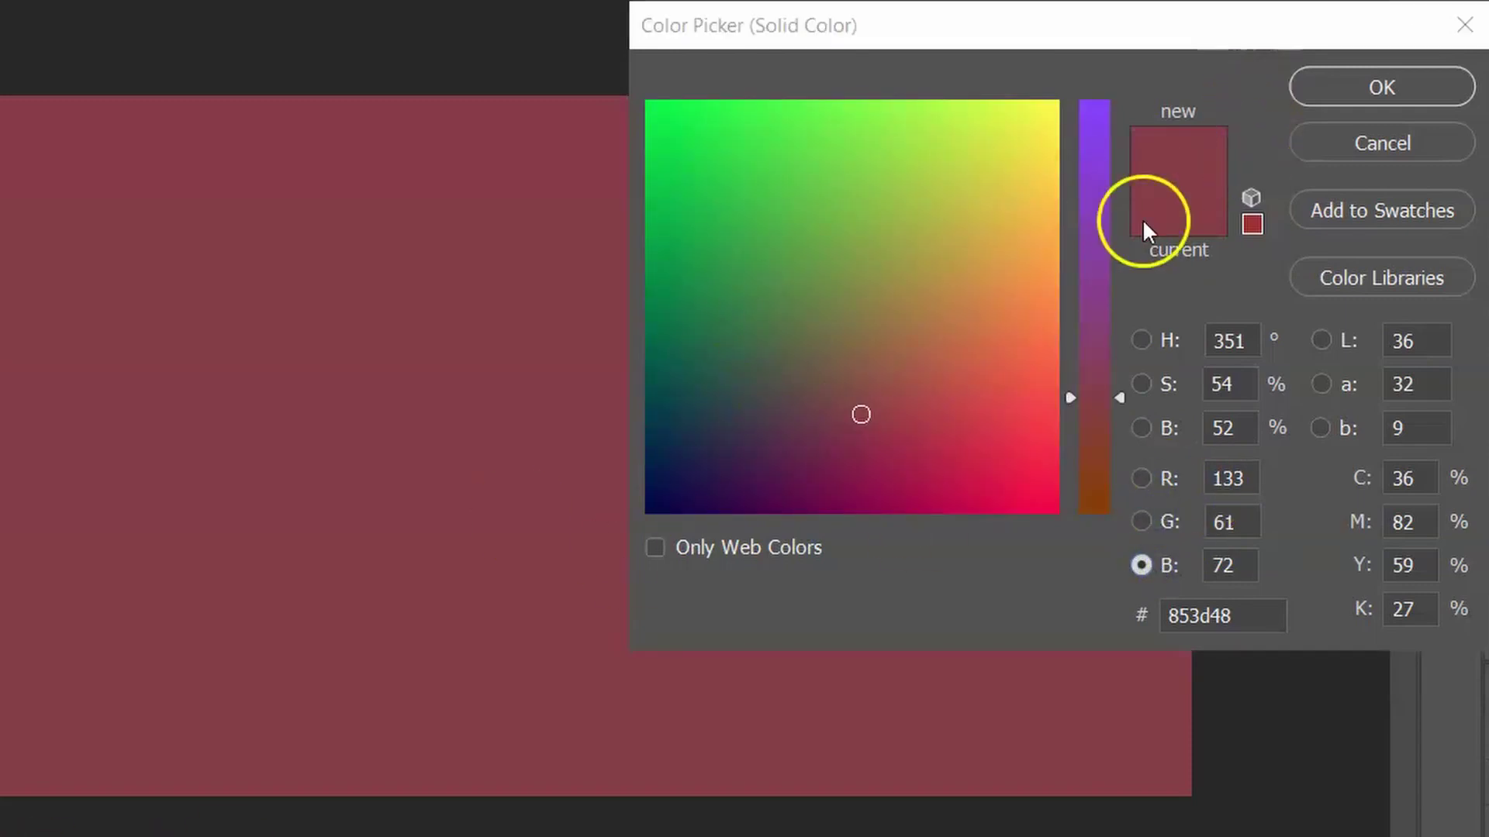
Pick the coral tone cc5848 for the fill and save it as a named swatch in the current library
{"action": "left_click", "coordinate": [1014, 133]}
{"action": "left_click", "coordinate": [710, 322]}
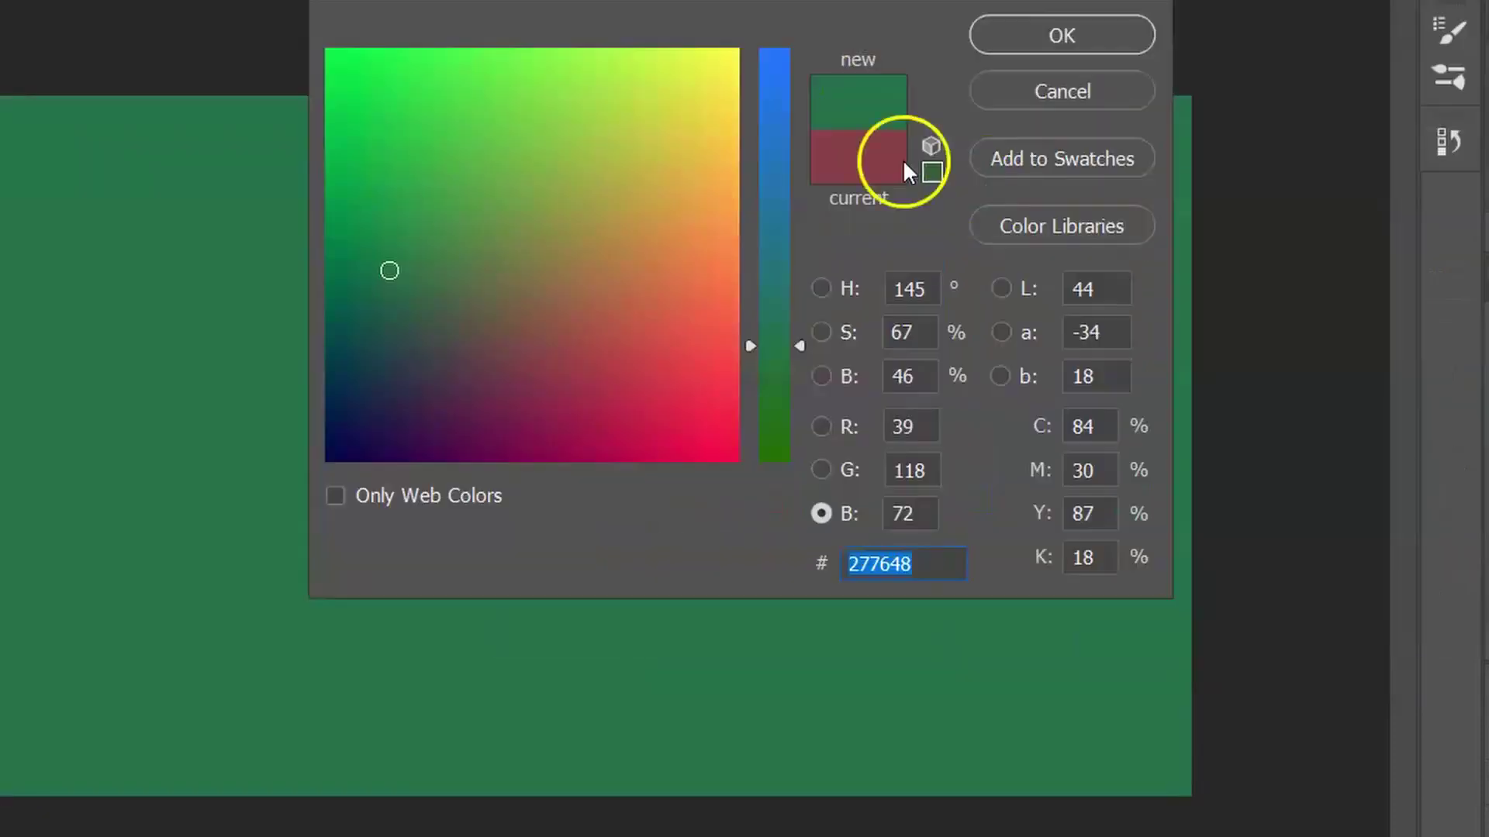
{"action": "left_click", "coordinate": [656, 320]}
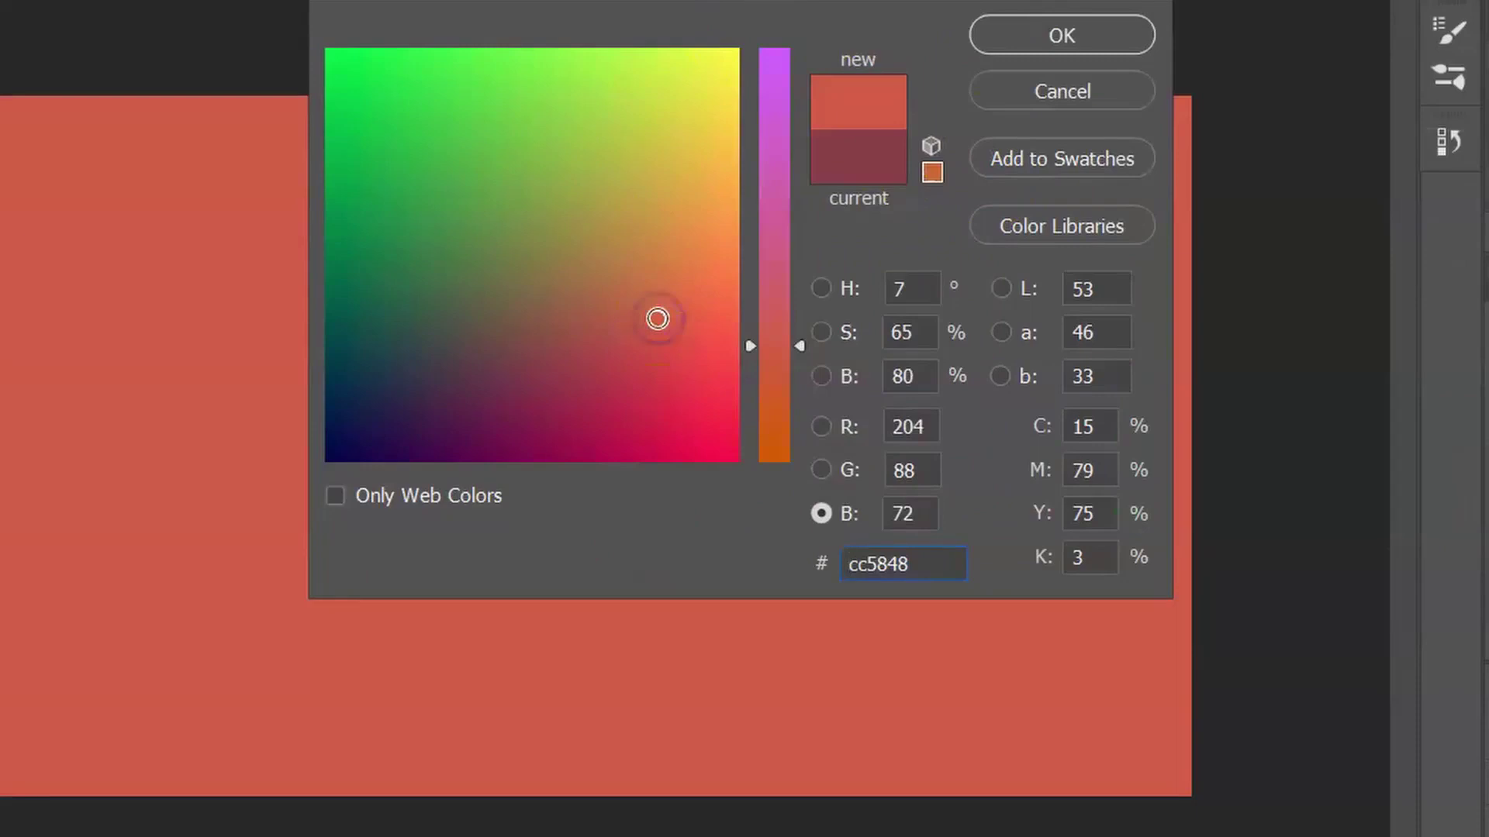
{"action": "left_click", "coordinate": [1082, 161]}
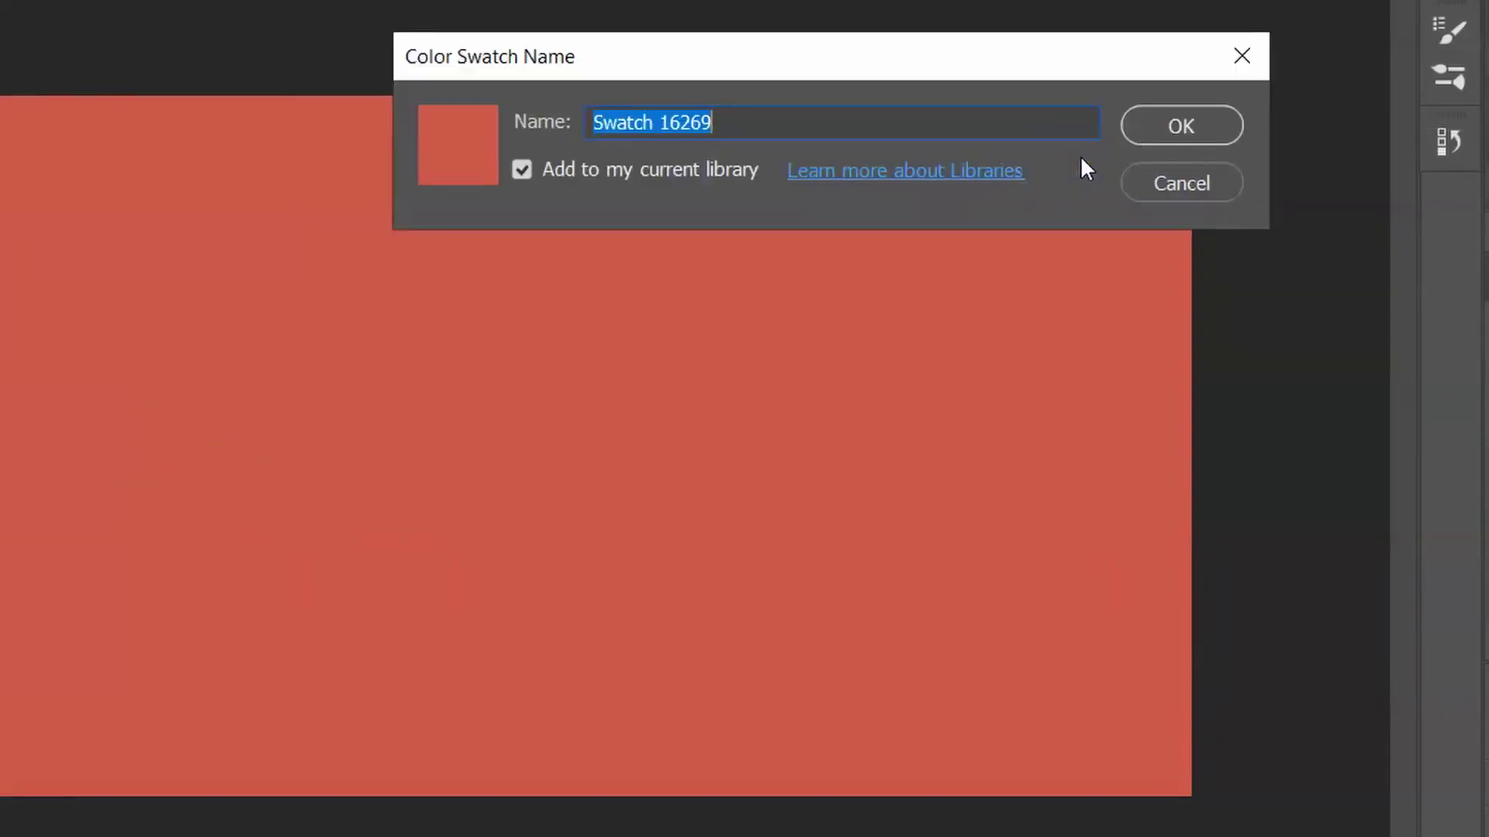
{"action": "type", "text": "today"}
{"action": "key", "text": "Return"}
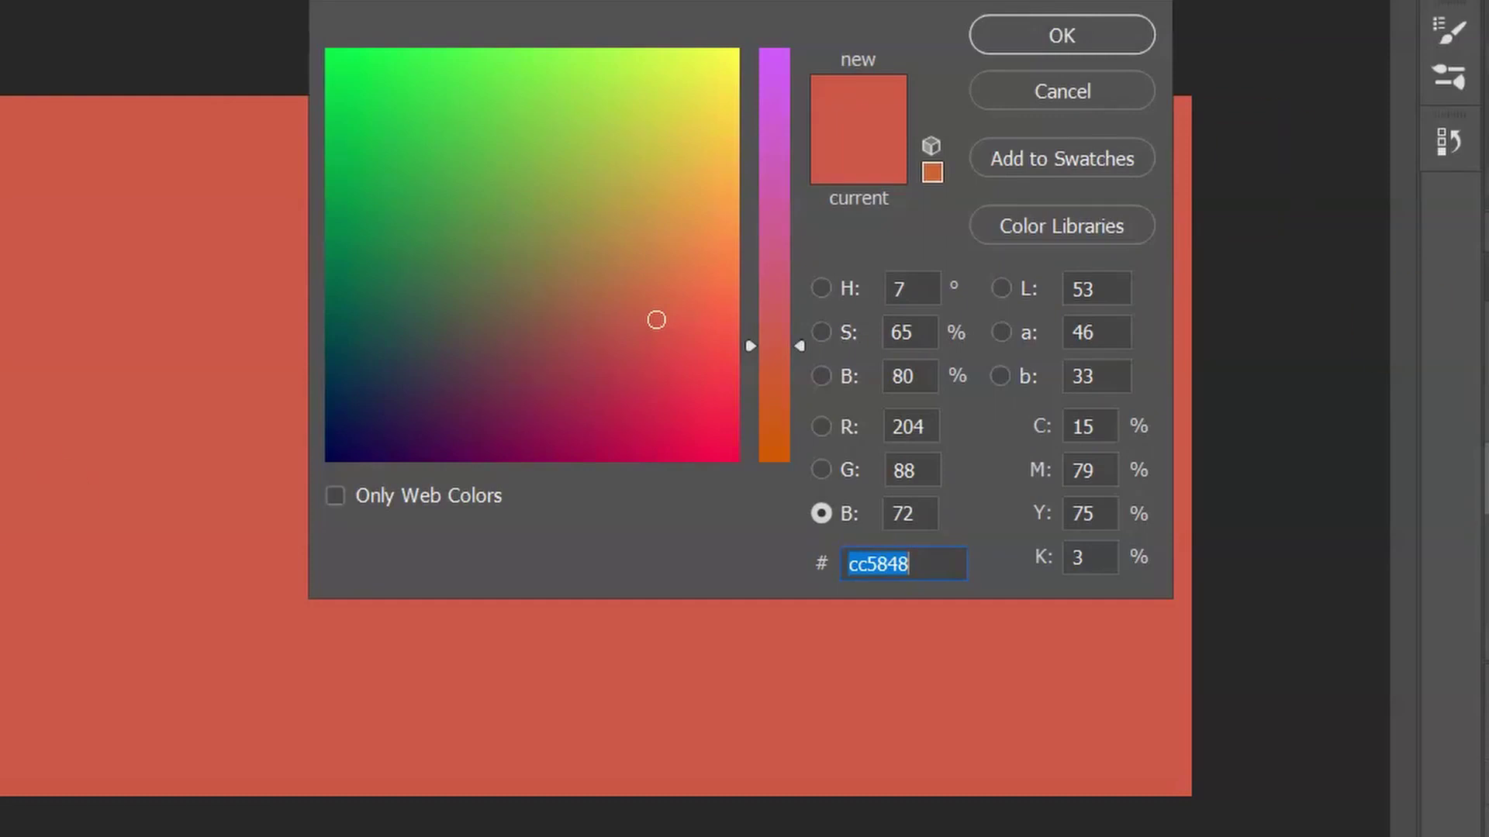
Browse the color library books for the fill color and choose PANTONE+ Pastels & Neons Uncoated
{"action": "left_click", "coordinate": [1055, 224]}
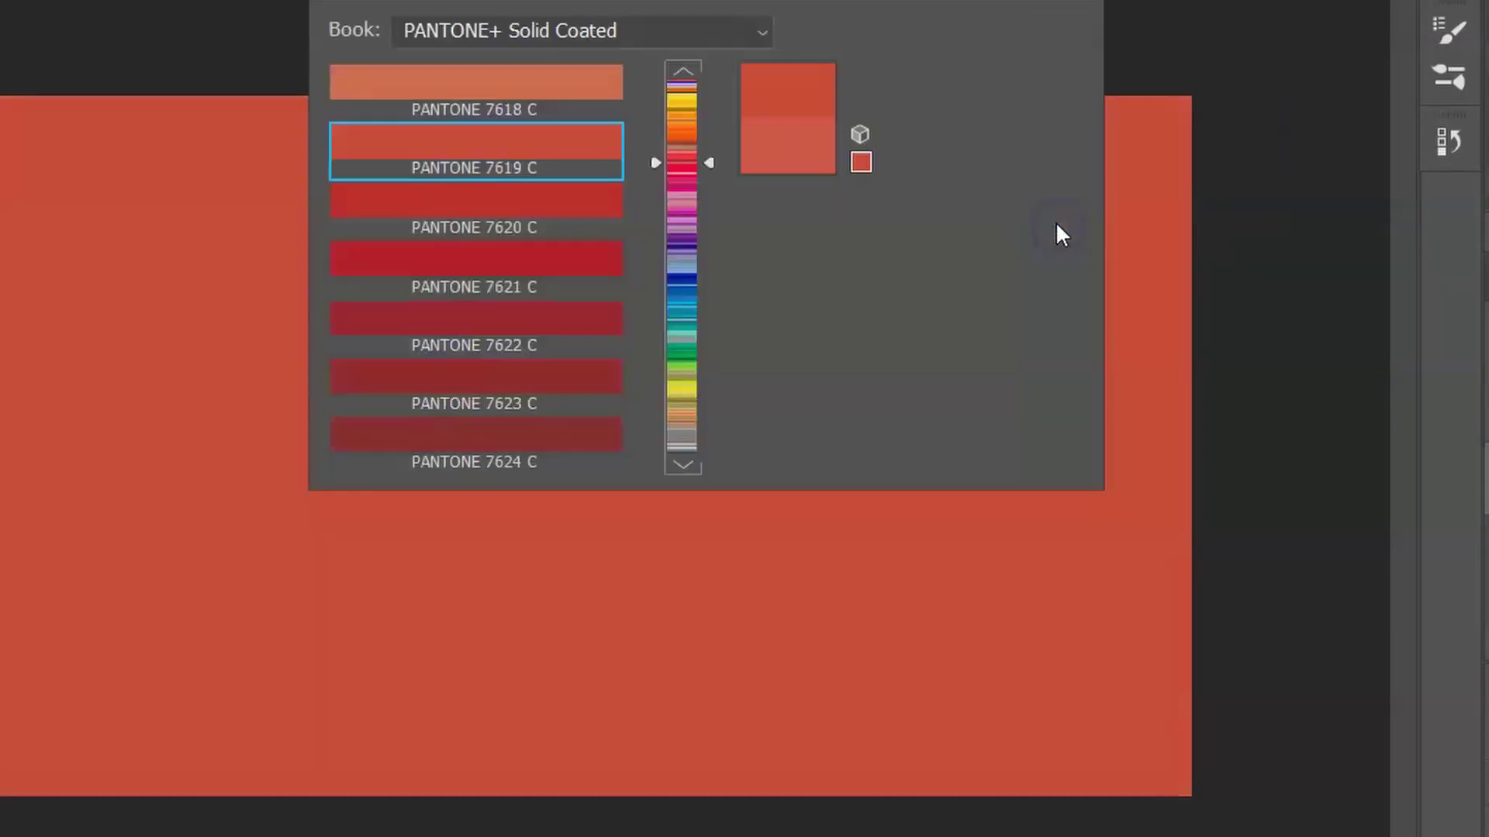
{"action": "left_click", "coordinate": [552, 38]}
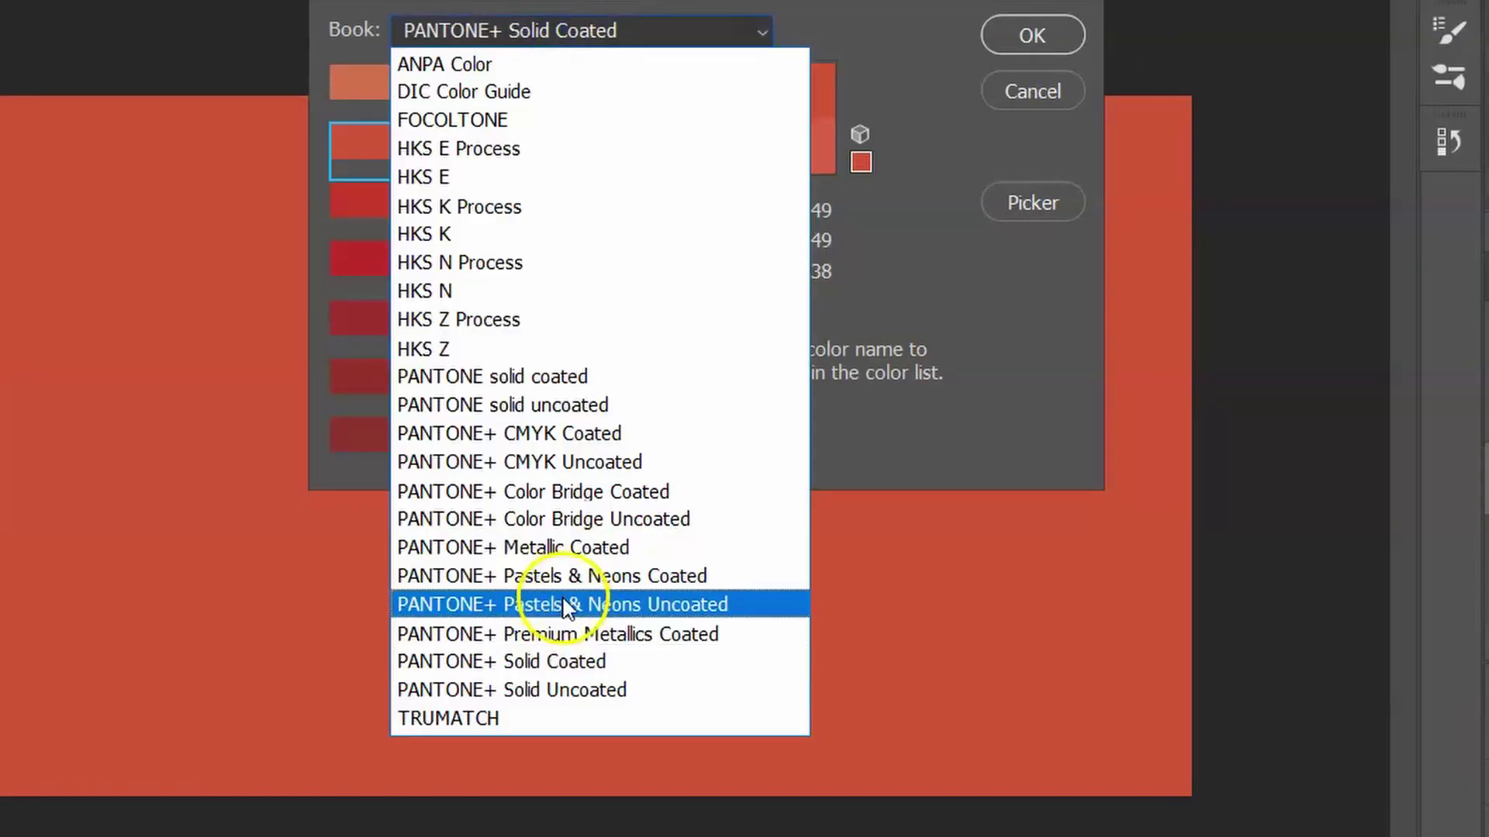
{"action": "left_click", "coordinate": [508, 605]}
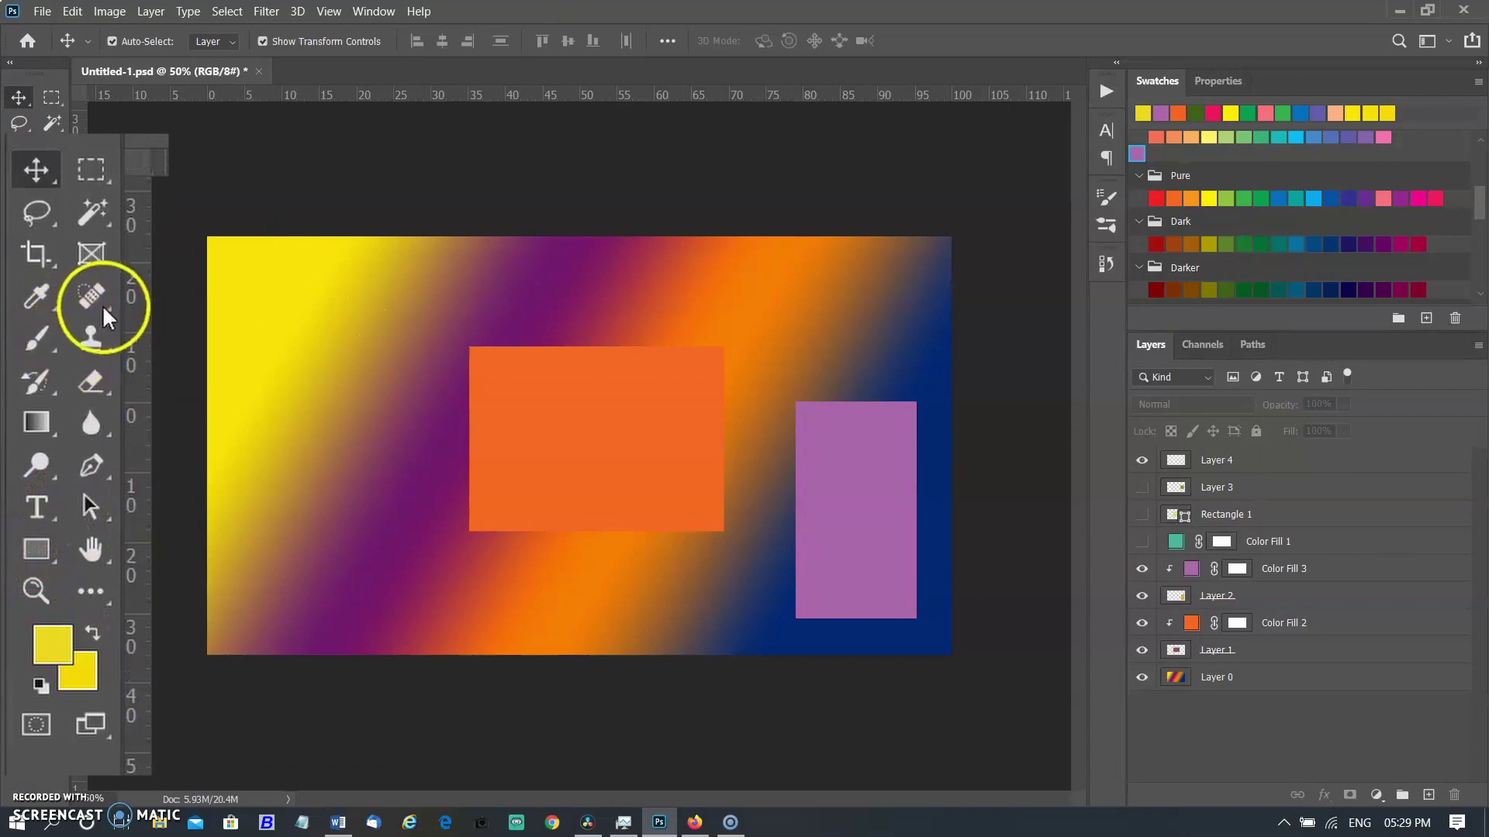
Set the foreground color to a bright green in the color picker
{"action": "left_click", "coordinate": [29, 390]}
{"action": "left_click_drag", "start_coordinate": [1028, 455], "coordinate": [1030, 407]}
{"action": "left_click", "coordinate": [1200, 240]}
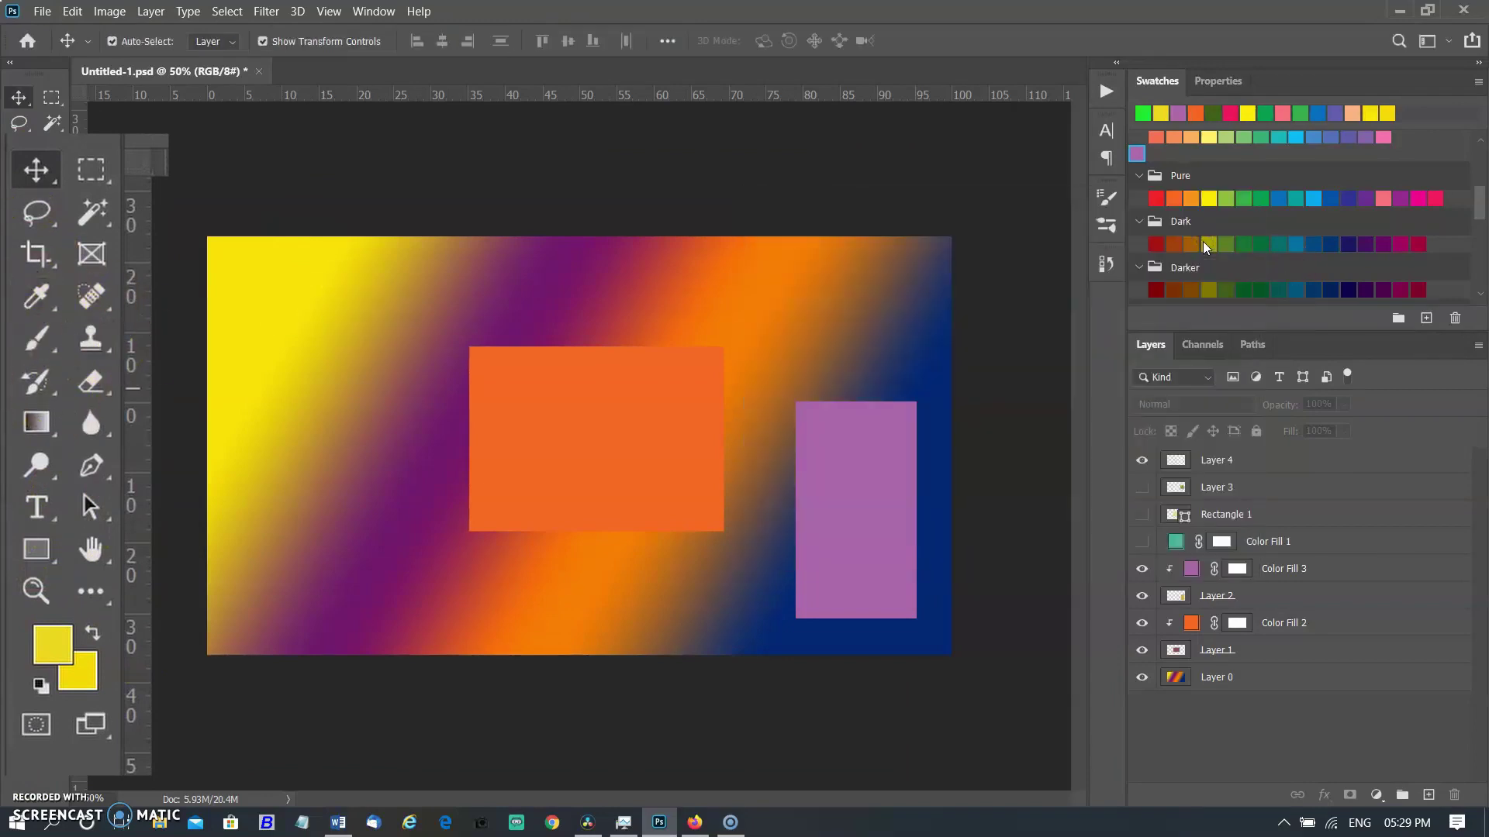
Fill the whole of Layer 4 with the green foreground color using the Fill command
{"action": "left_click", "coordinate": [1258, 461]}
{"action": "left_click", "coordinate": [72, 11]}
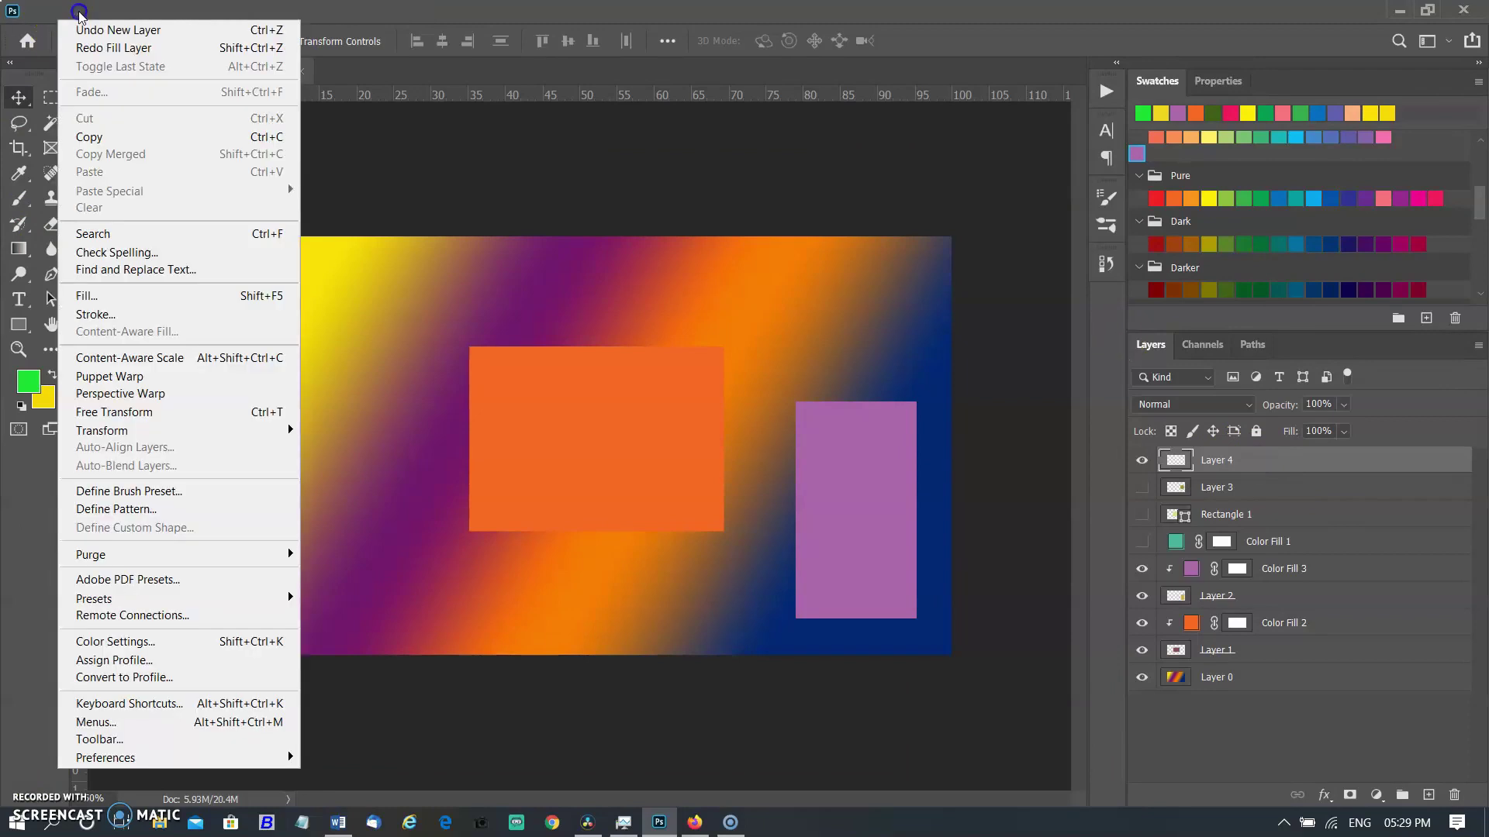
{"action": "left_click", "coordinate": [193, 308]}
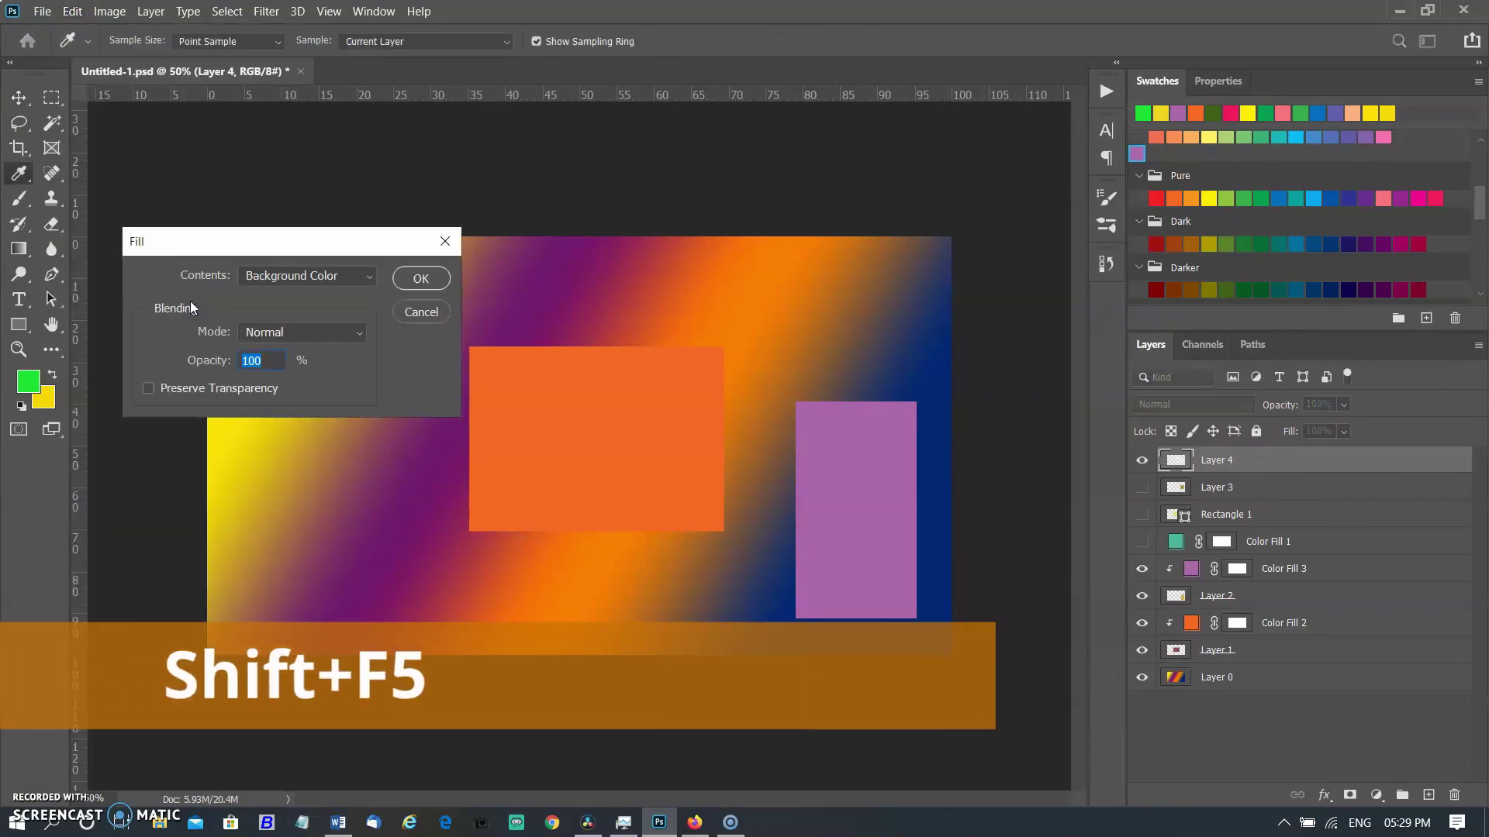
{"action": "left_click", "coordinate": [336, 280]}
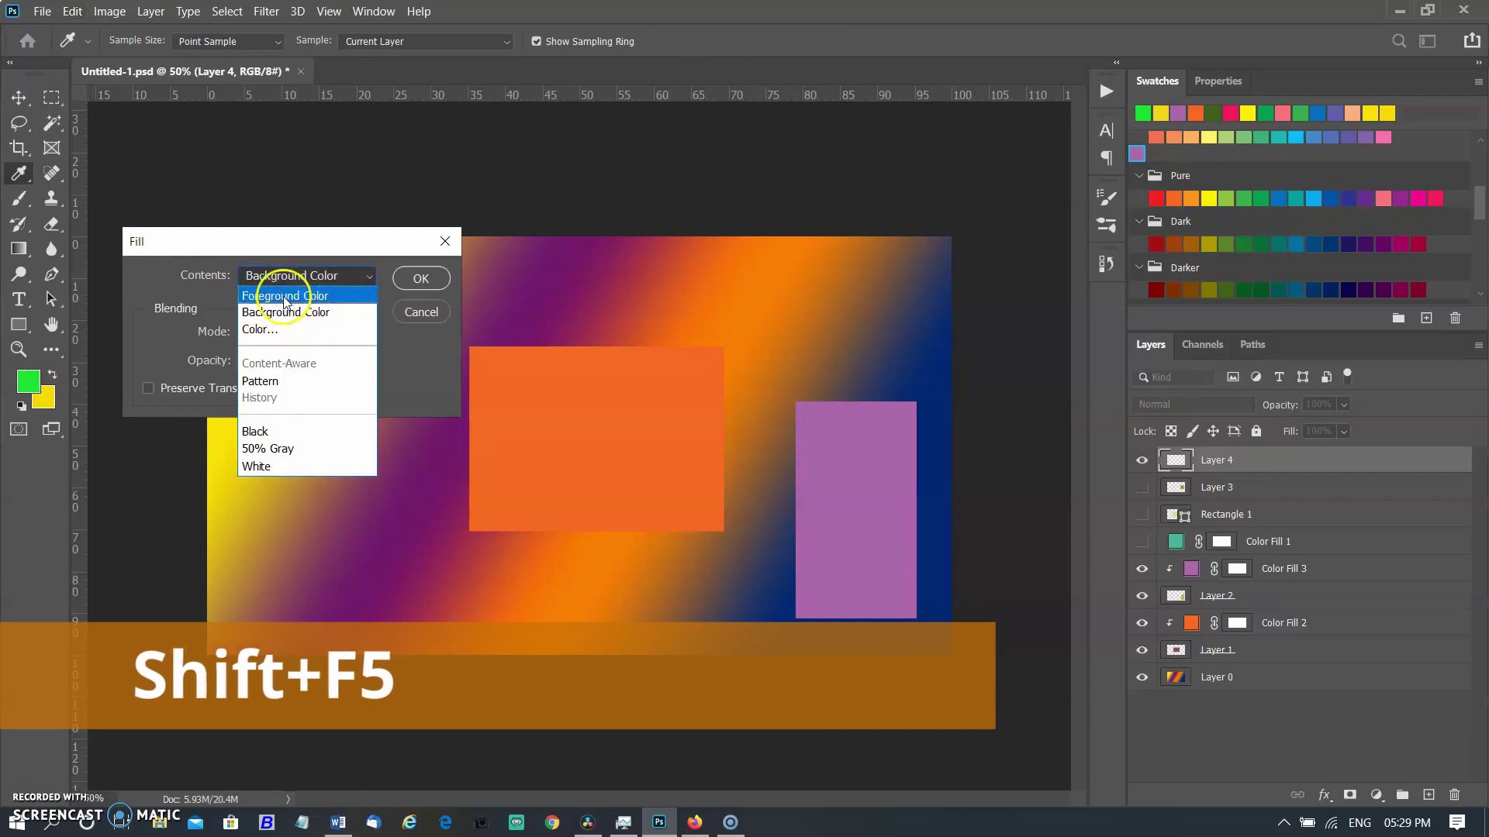
{"action": "left_click", "coordinate": [333, 296]}
{"action": "left_click", "coordinate": [422, 280]}
{"action": "key", "text": "v"}
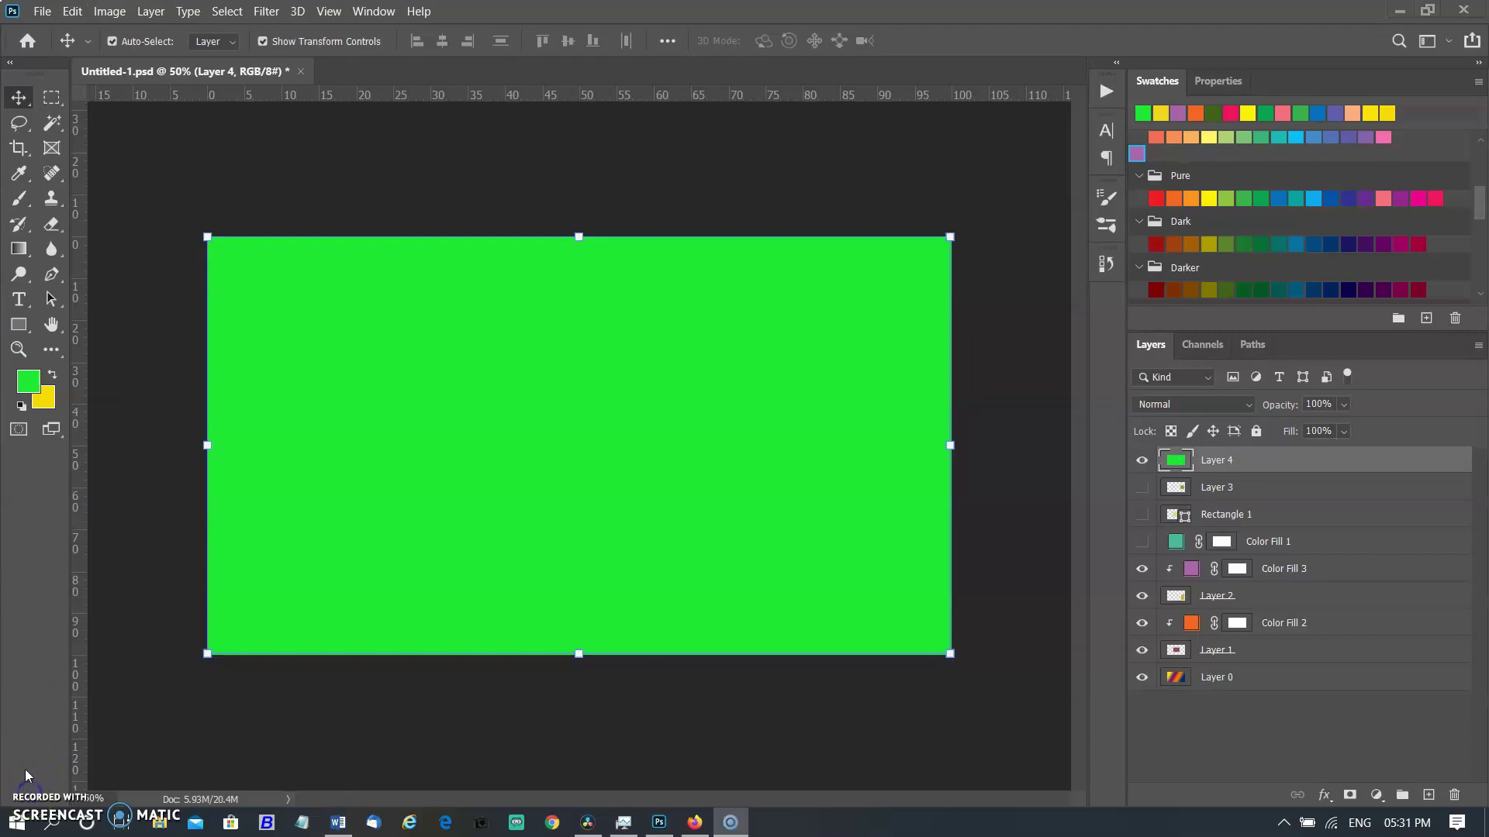